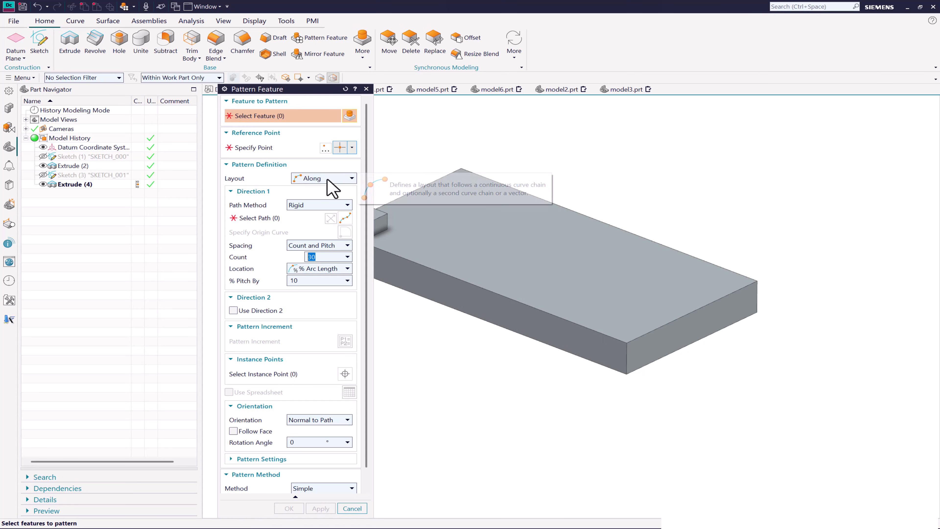
# Set the pattern layout to Linear and select the small block on the plate as the feature to pattern.
pyautogui.click(331, 181)
pyautogui.click(318, 191)
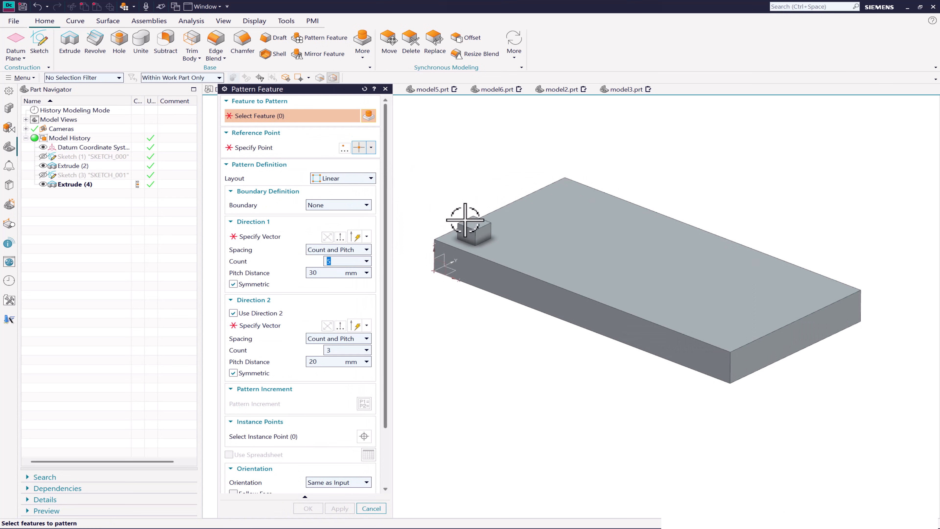
pyautogui.click(475, 228)
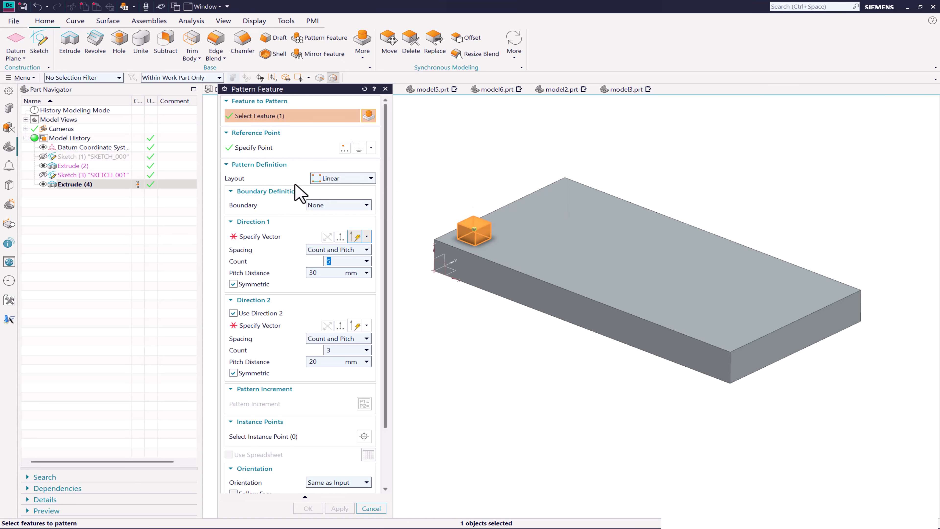
# Define Direction 1 along the plate's length (X-axis) and Direction 2 along its width (Y-axis).
pyautogui.click(267, 238)
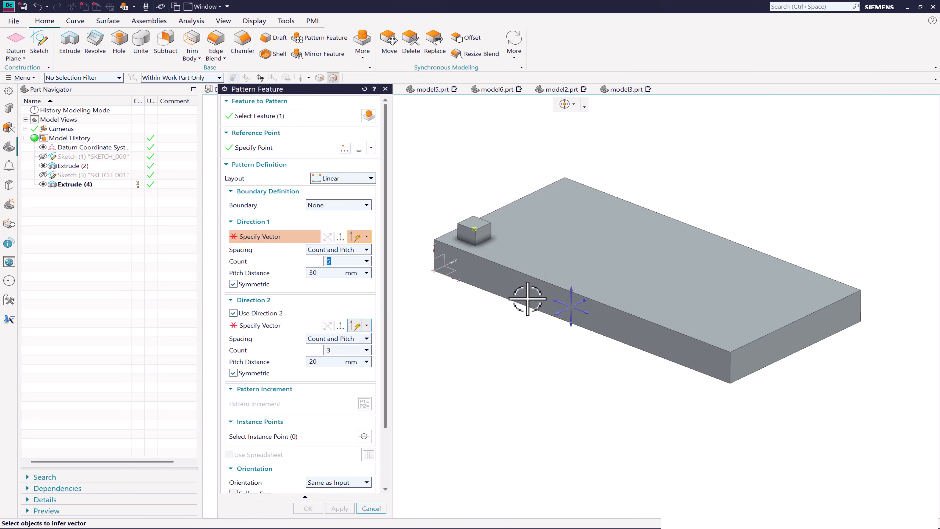
pyautogui.click(585, 313)
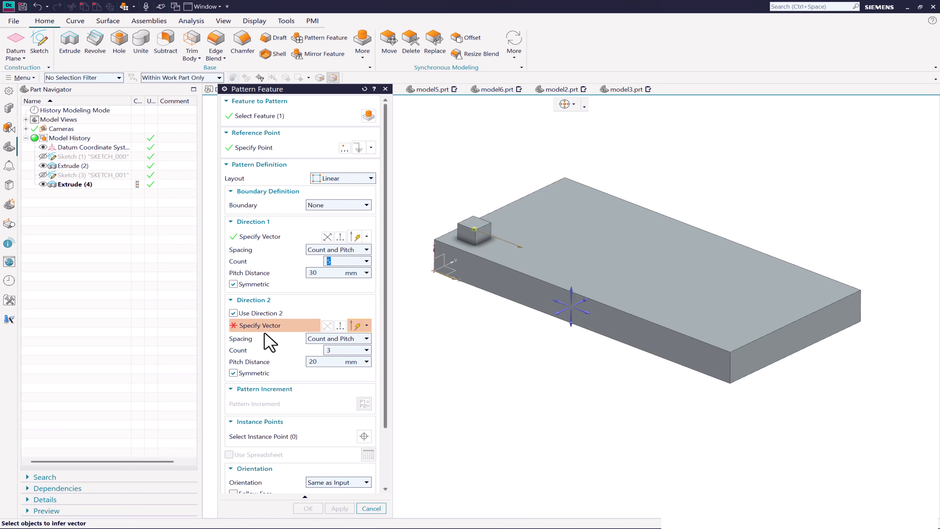
pyautogui.click(577, 301)
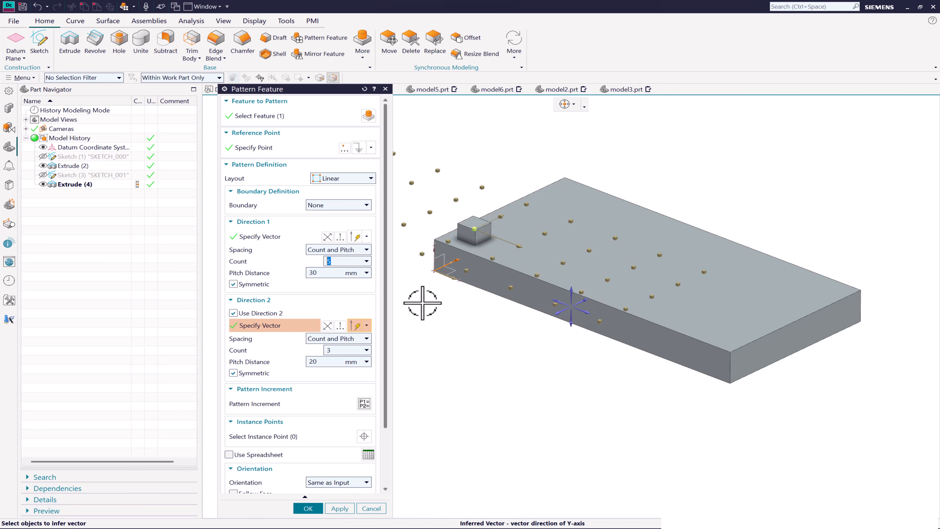
# Turn off the Symmetric option for both pattern directions.
pyautogui.scroll(-2, 682, 277)
pyautogui.scroll(1, 477, 241)
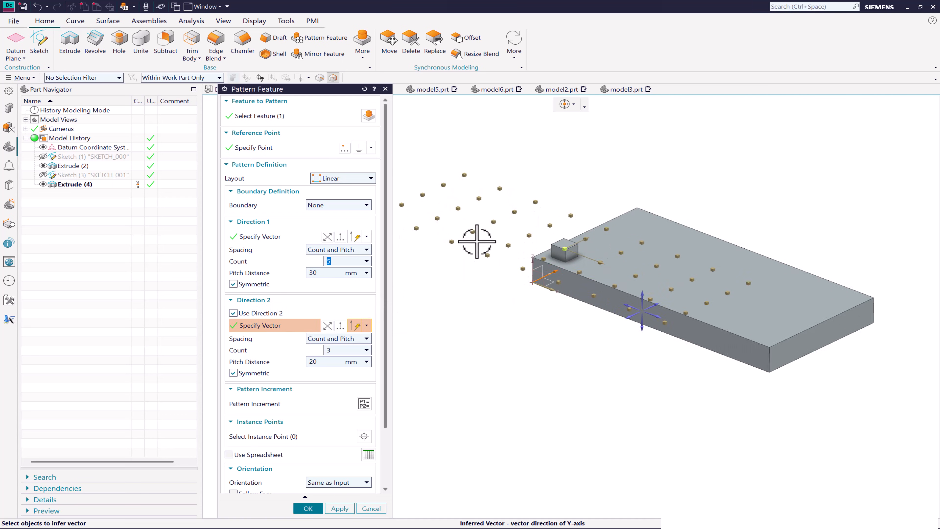
pyautogui.click(233, 284)
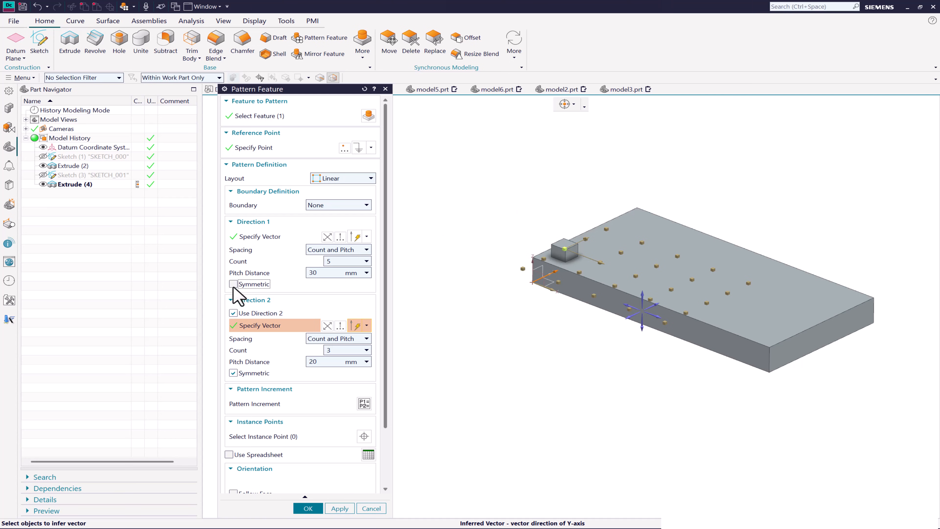
pyautogui.click(233, 373)
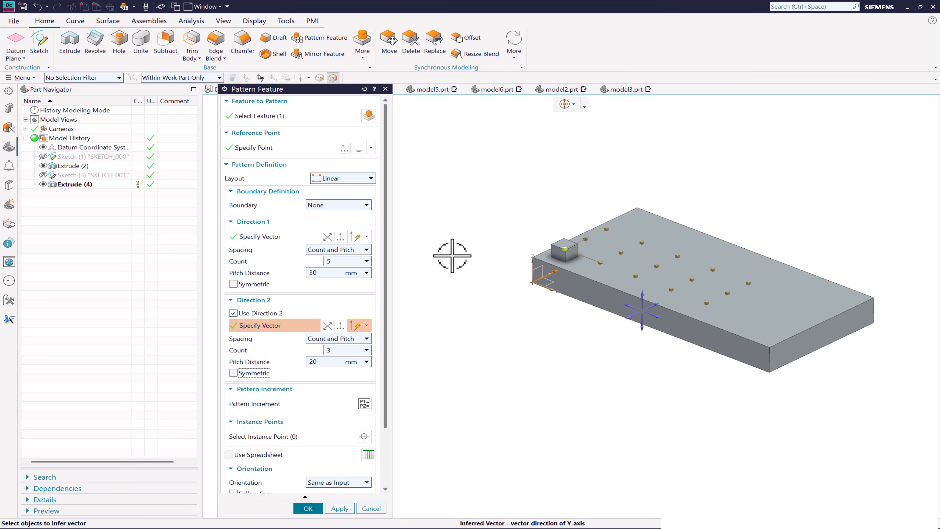
# Set the pitch distance to 40 mm in Direction 1 and 30 mm in Direction 2.
pyautogui.moveTo(463, 256); pyautogui.dragTo(461, 289, button='middle')
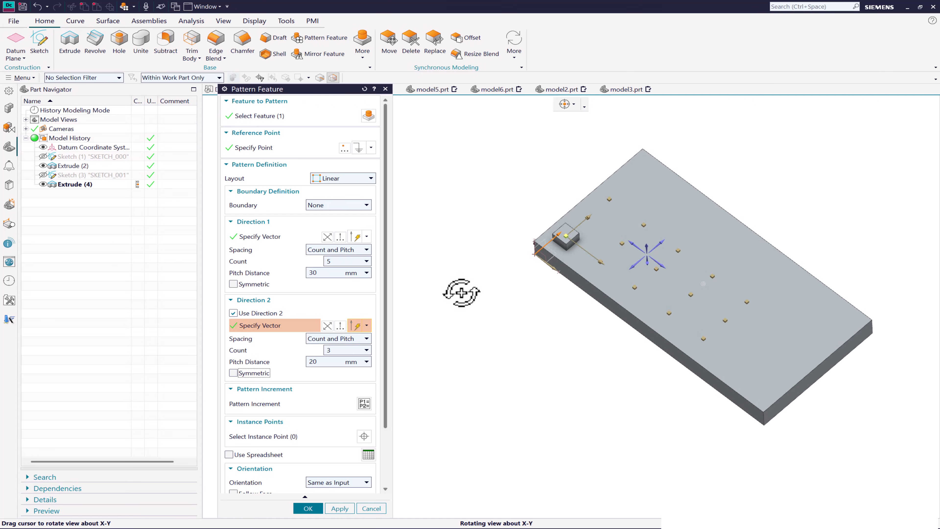
pyautogui.moveTo(589, 217); pyautogui.dragTo(602, 207)
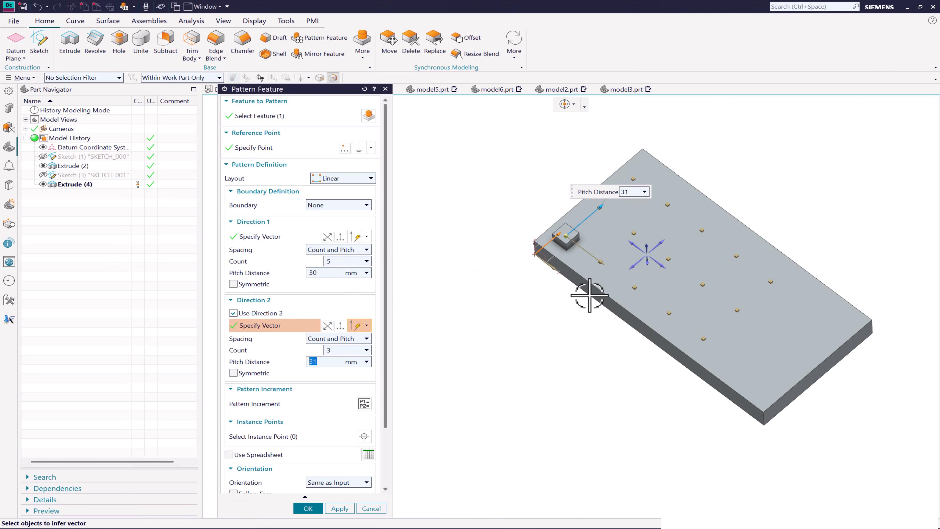
pyautogui.moveTo(600, 262); pyautogui.dragTo(610, 274)
pyautogui.click(318, 361)
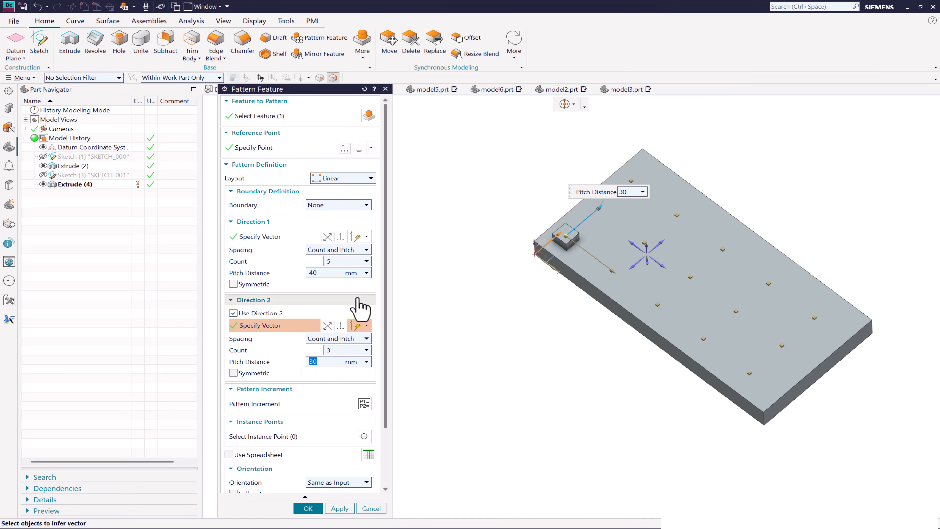
pyautogui.click(320, 272)
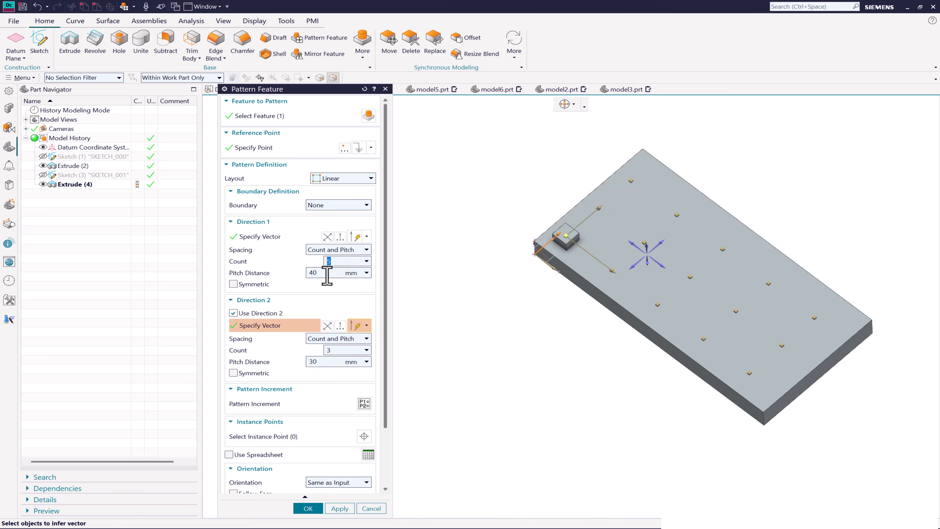
pyautogui.click(319, 361)
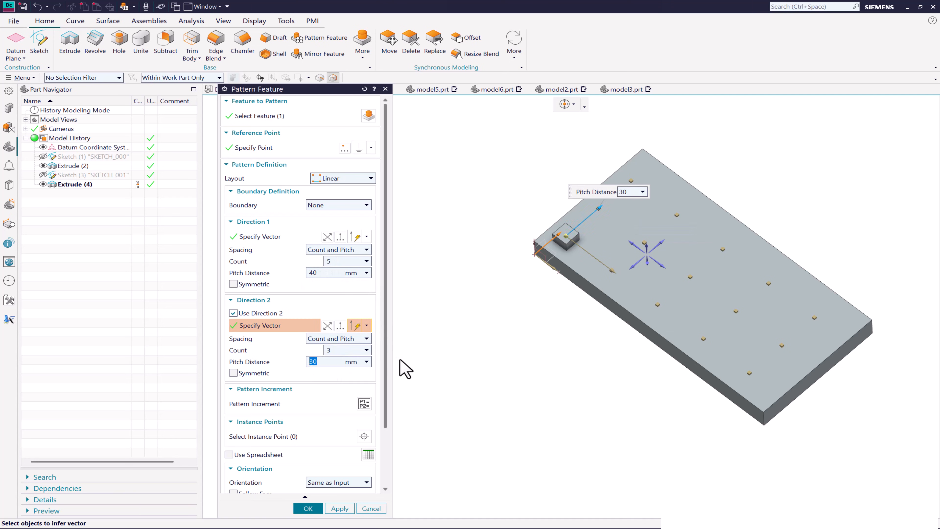
# Apply the linear pattern of blocks to the plate and close the pattern definition.
pyautogui.moveTo(475, 353); pyautogui.dragTo(474, 317, button='middle')
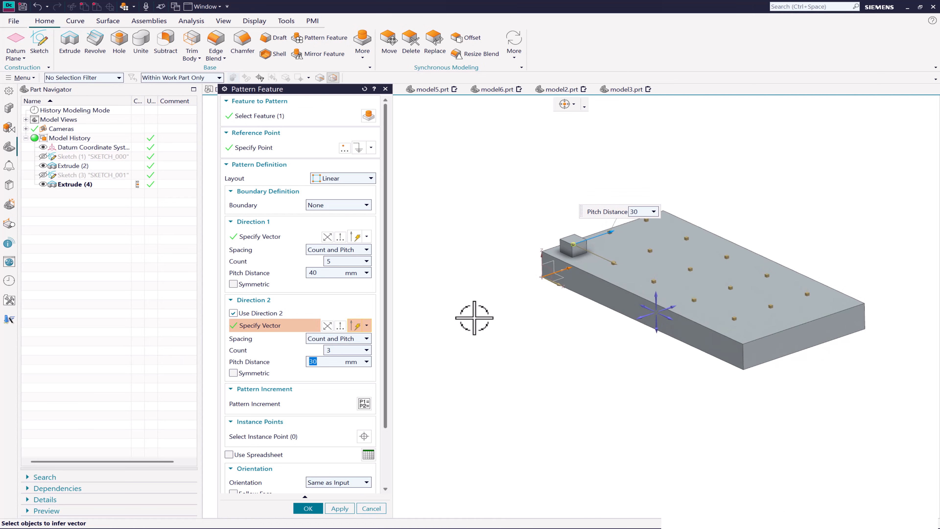
pyautogui.click(339, 510)
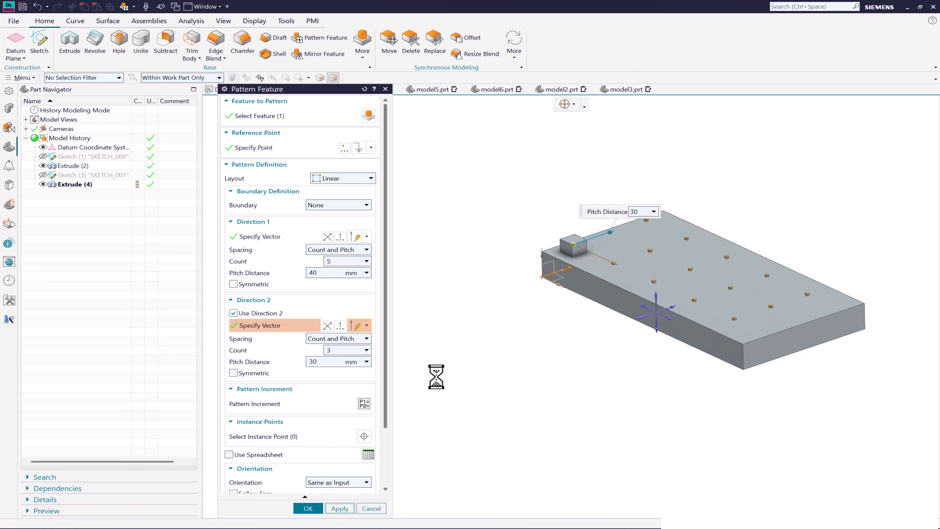
pyautogui.moveTo(469, 331)
pyautogui.mouseDown(button='middle')
pyautogui.moveTo(470, 354)
pyautogui.moveTo(470, 345)
pyautogui.mouseUp(button='middle')
pyautogui.click(372, 507)
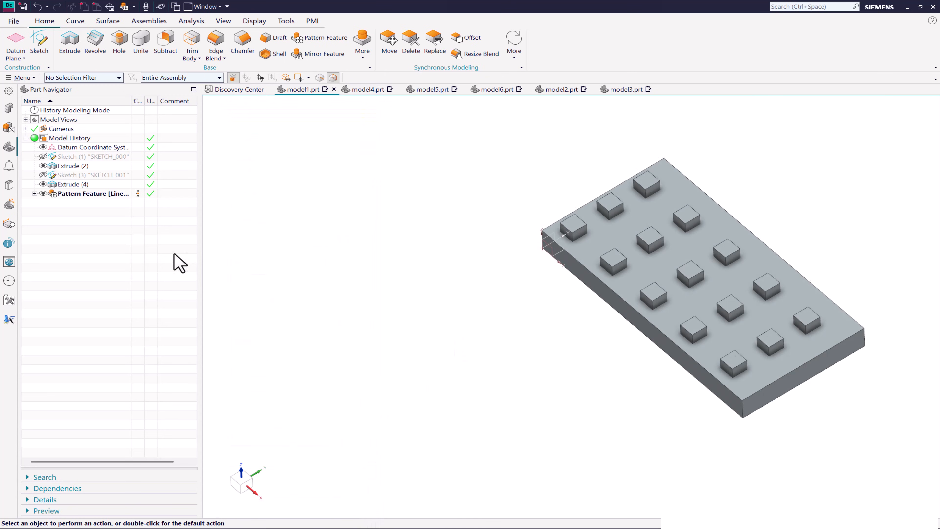
# Reopen the linear pattern for editing and set Direction 1 spacing to Count and Span with a 170 mm span distance.
pyautogui.doubleClick(95, 194)
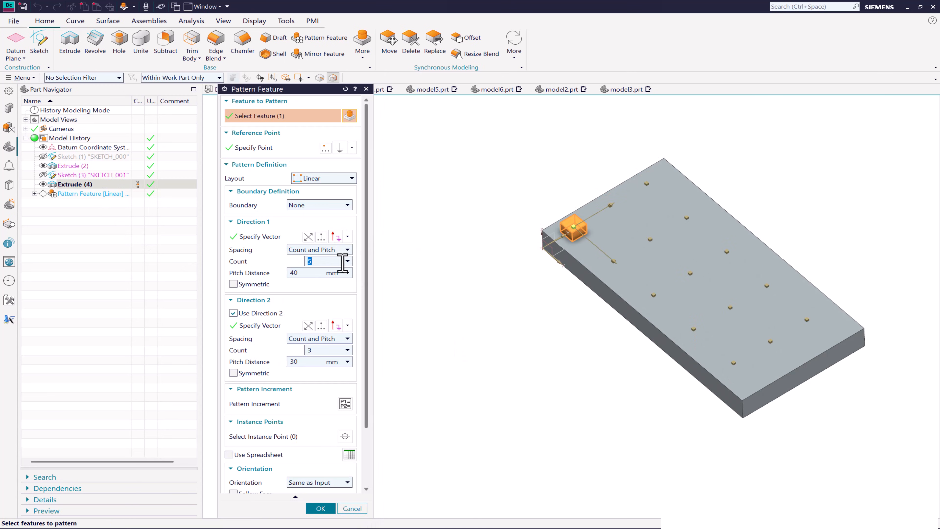
pyautogui.click(347, 250)
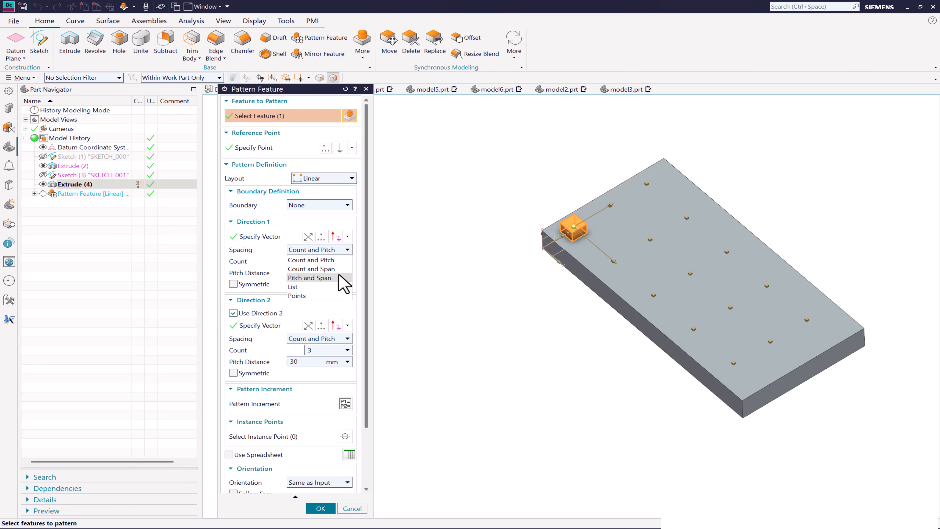
pyautogui.click(311, 268)
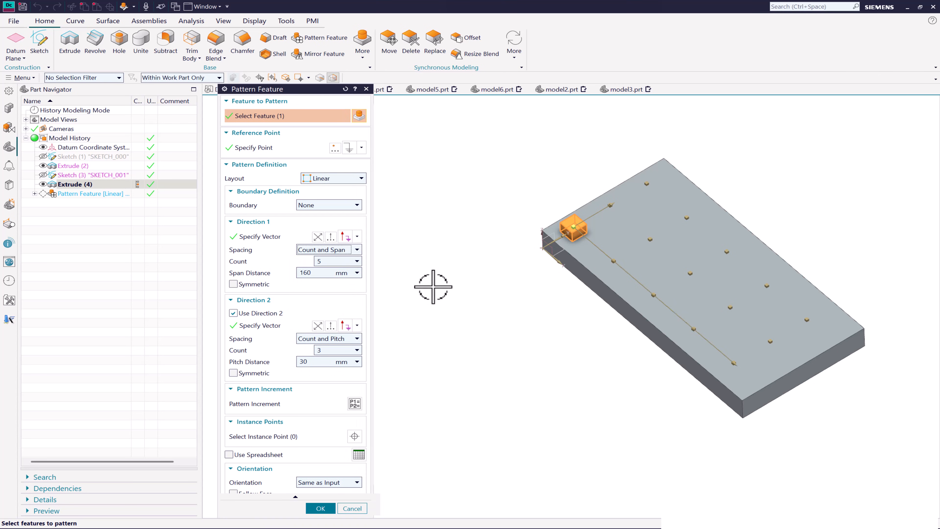
pyautogui.moveTo(435, 283); pyautogui.dragTo(532, 273, button='middle')
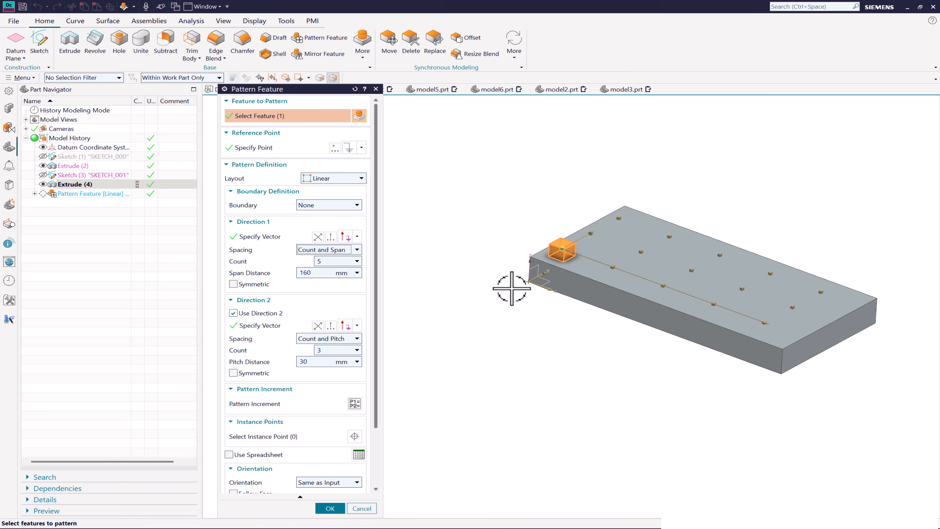
pyautogui.click(297, 274)
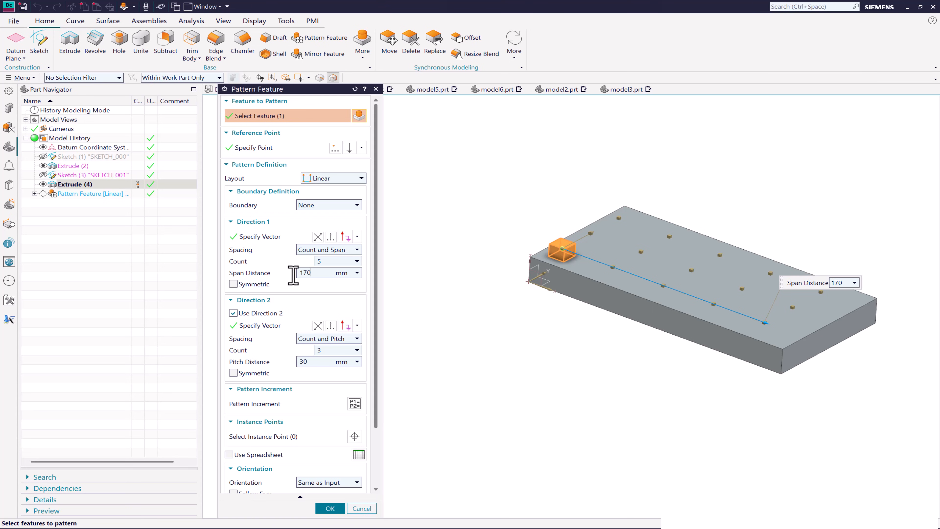
pyautogui.write('170')
pyautogui.press('Return')
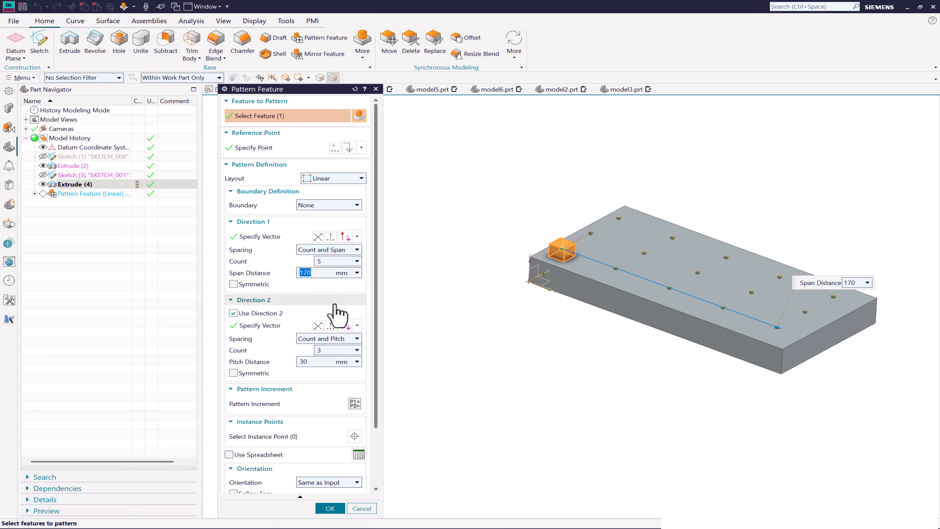
# Change Direction 1 spacing to Pitch and Span and set the span distance to 120 mm.
pyautogui.click(335, 252)
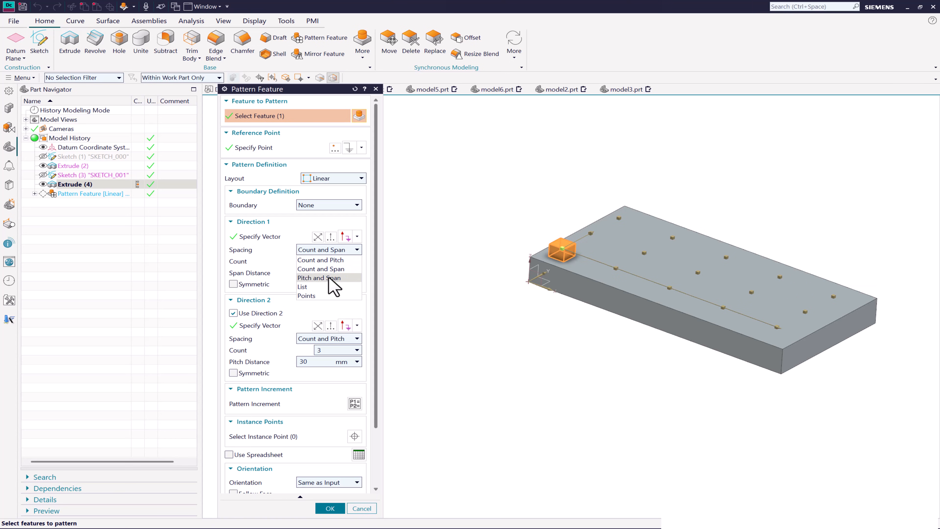
pyautogui.click(319, 277)
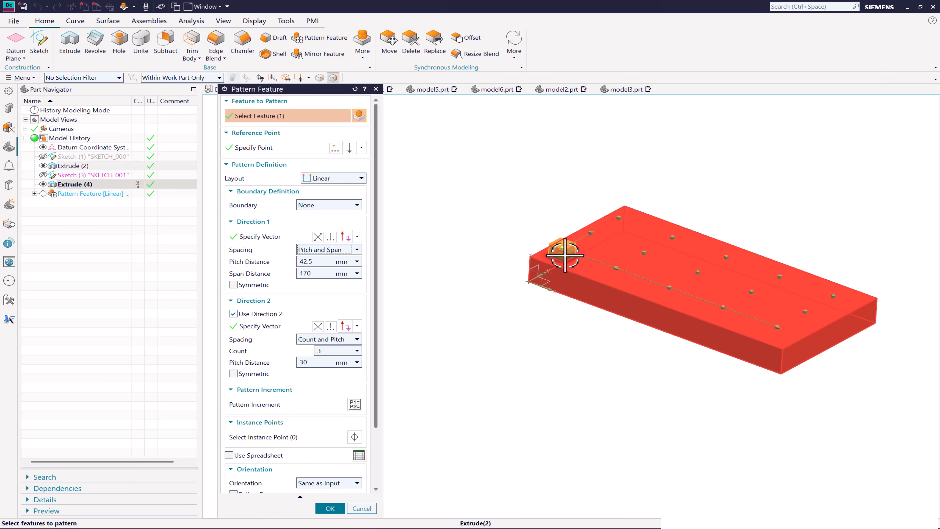
pyautogui.moveTo(456, 315); pyautogui.dragTo(452, 316, button='middle')
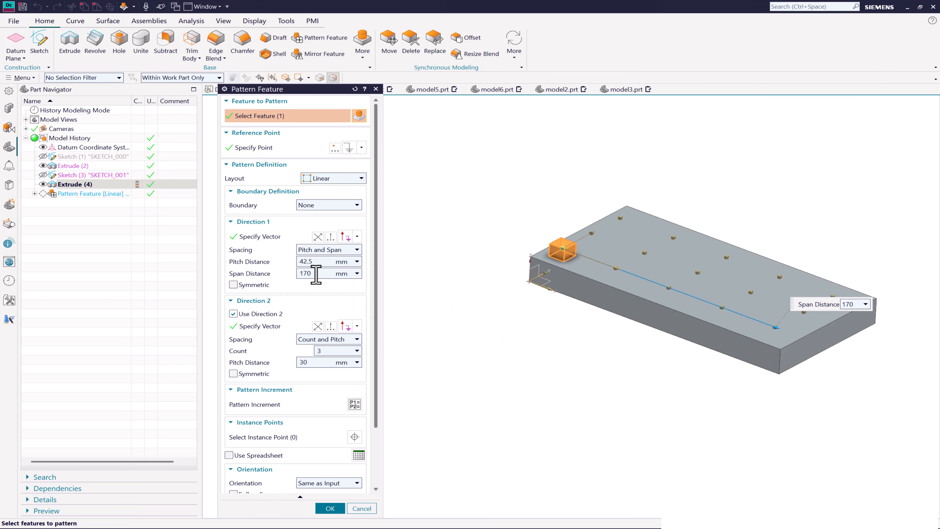
pyautogui.write('0')
pyautogui.press('Return')
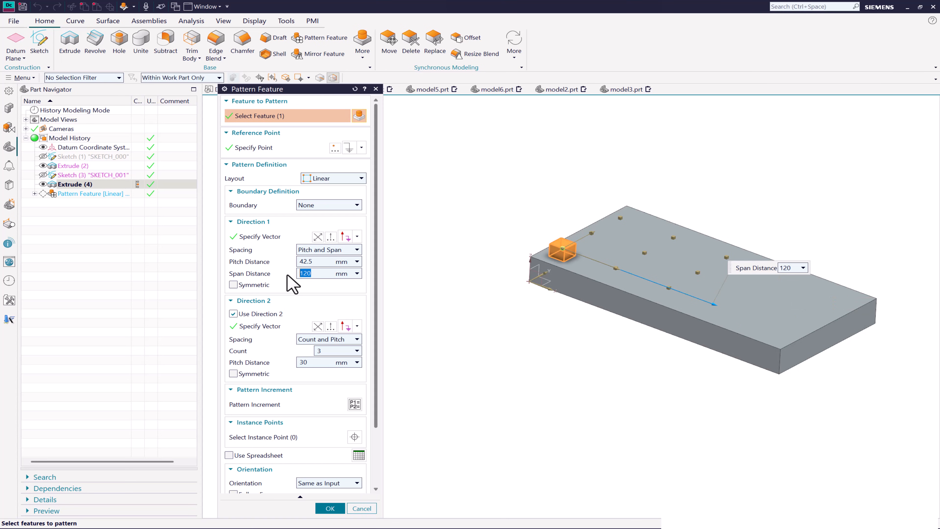
pyautogui.moveTo(539, 323)
pyautogui.mouseDown(button='middle')
pyautogui.moveTo(561, 309)
pyautogui.moveTo(541, 321)
pyautogui.mouseUp(button='middle')
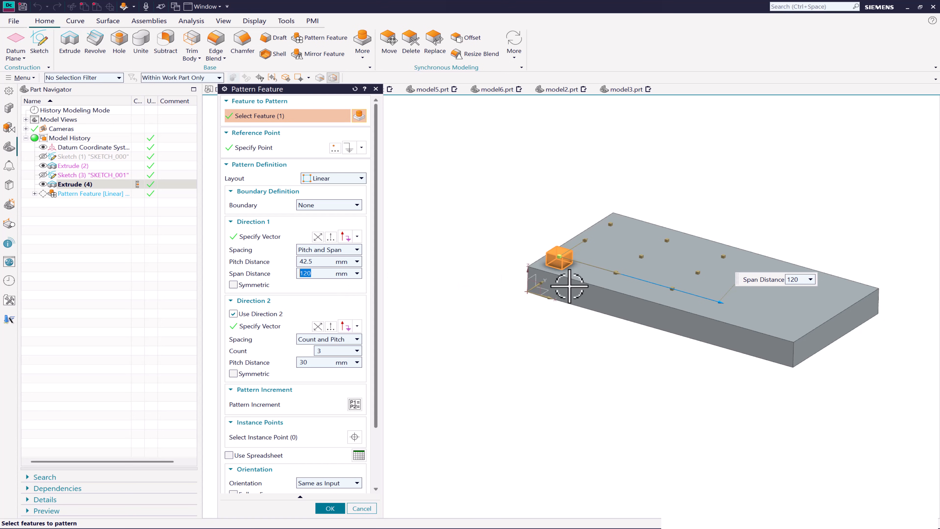
# Change Direction 1 spacing to List with a spacing value of 50 mm and a count of 4.
pyautogui.click(349, 249)
pyautogui.click(342, 287)
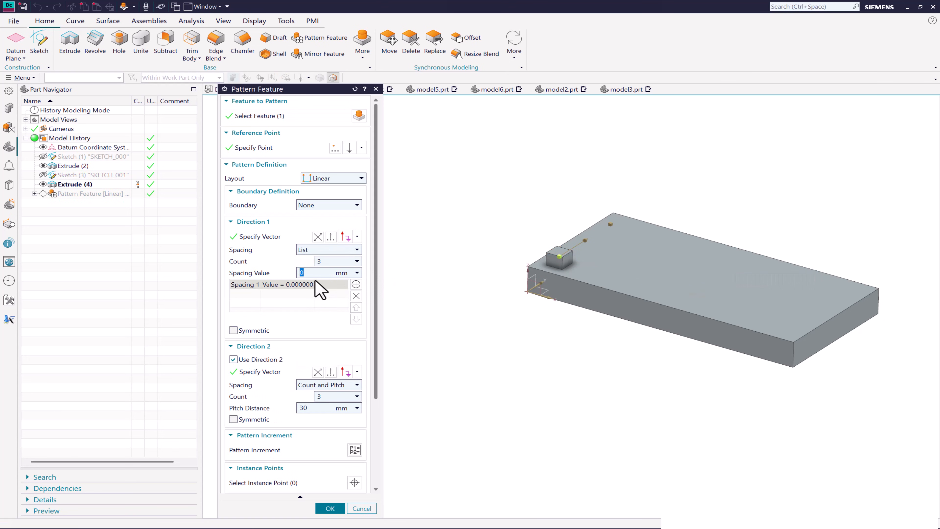
pyautogui.write('10')
pyautogui.press('Return')
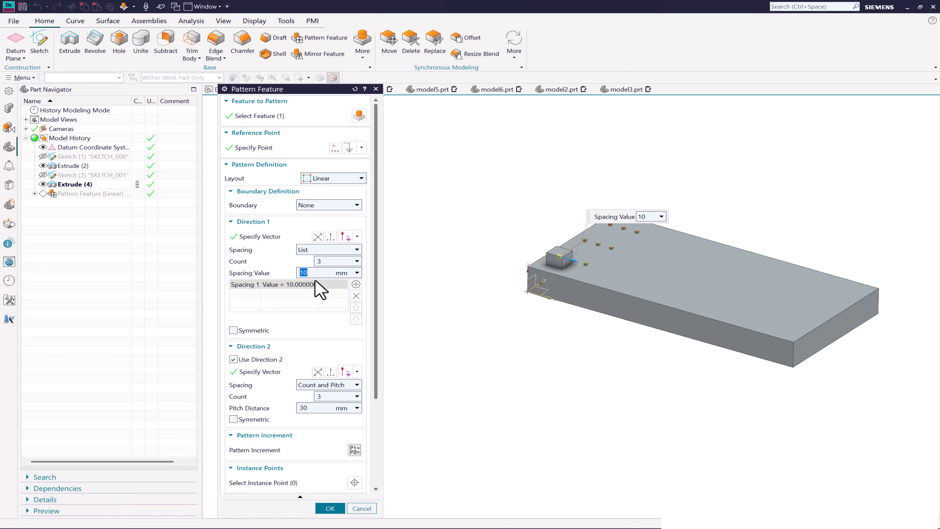
pyautogui.write('50')
pyautogui.press('Return')
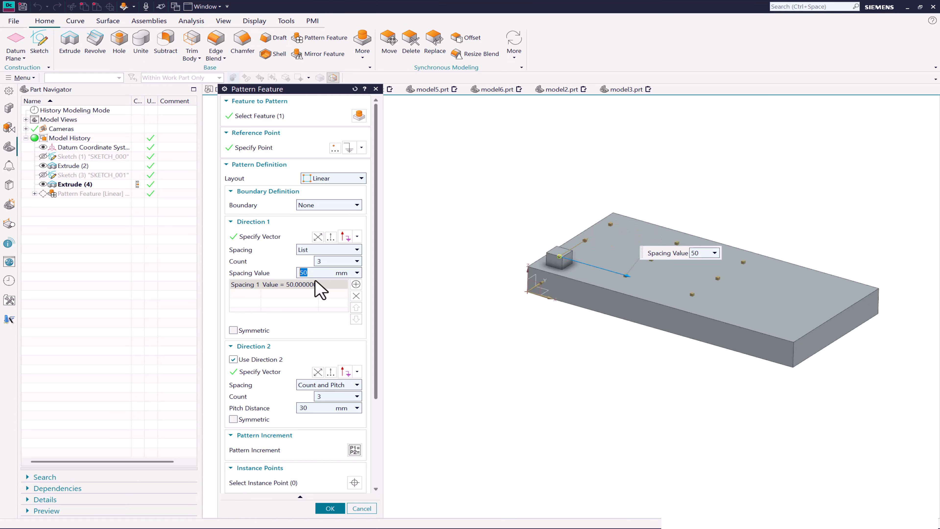
pyautogui.click(341, 261)
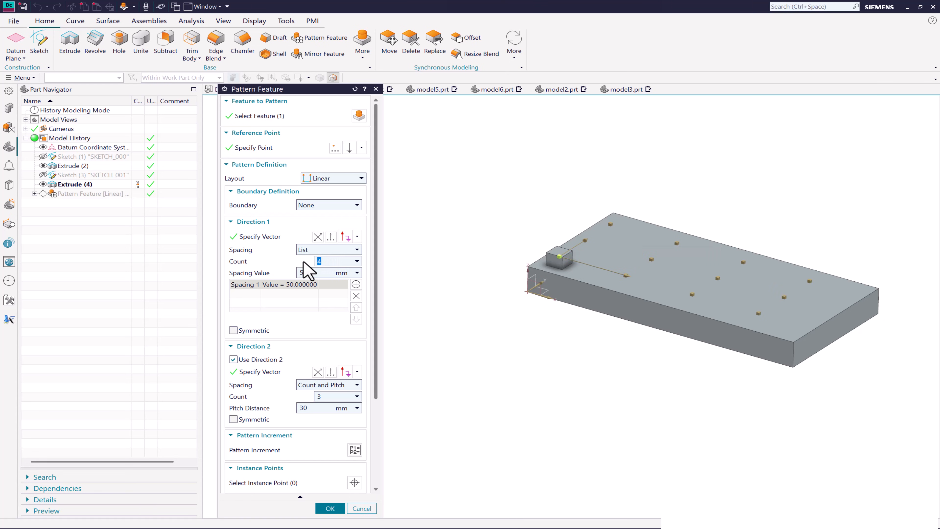
# Change Direction 1 spacing to Points so that instances follow specified points.
pyautogui.click(327, 249)
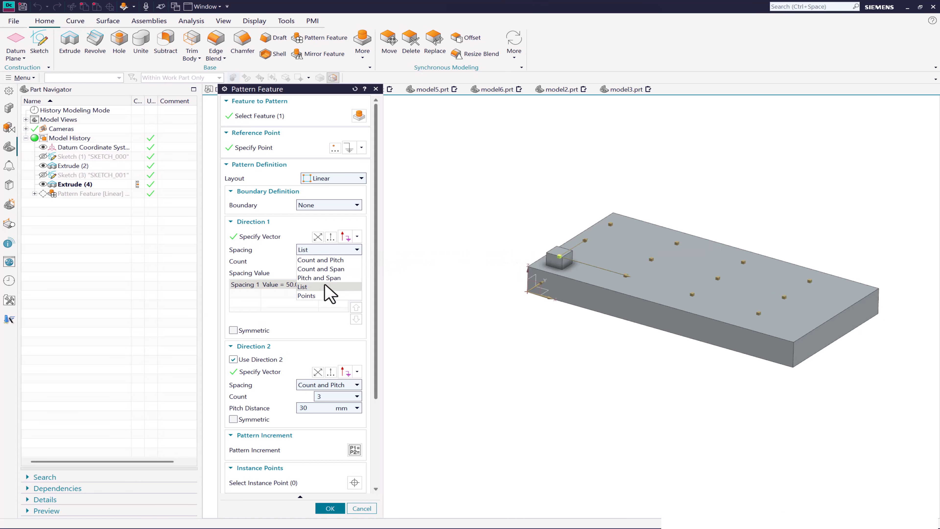
pyautogui.click(326, 300)
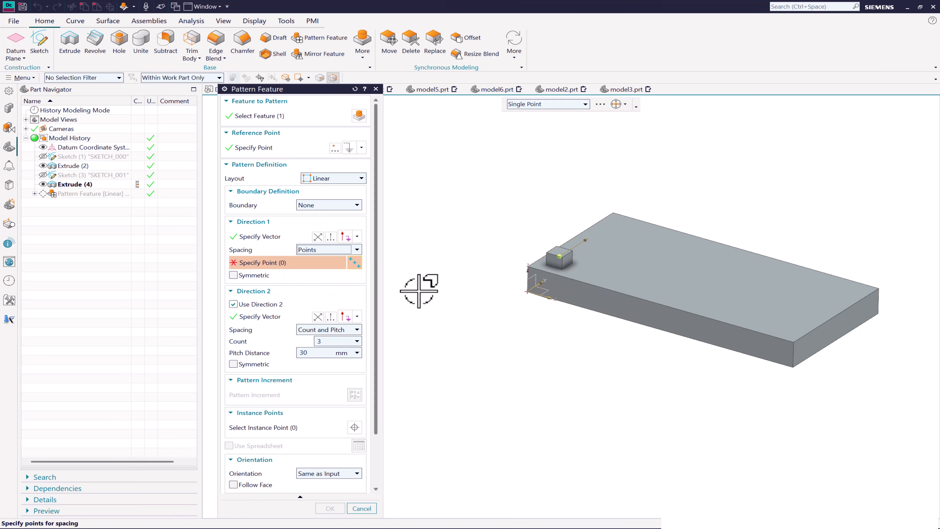
pyautogui.click(317, 249)
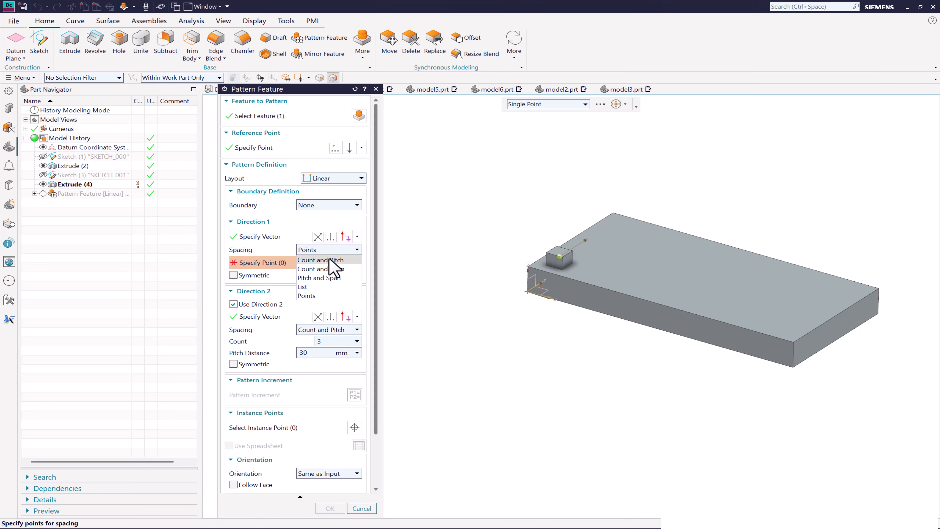
pyautogui.click(492, 271)
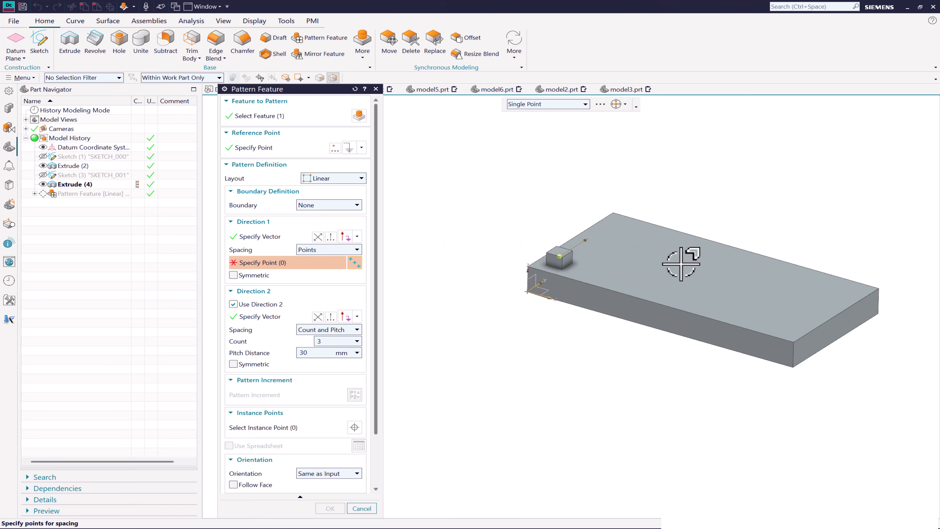
# Change the pattern's Direction 1 spacing back to Count and Pitch and confirm the edited pattern.
pyautogui.click(326, 250)
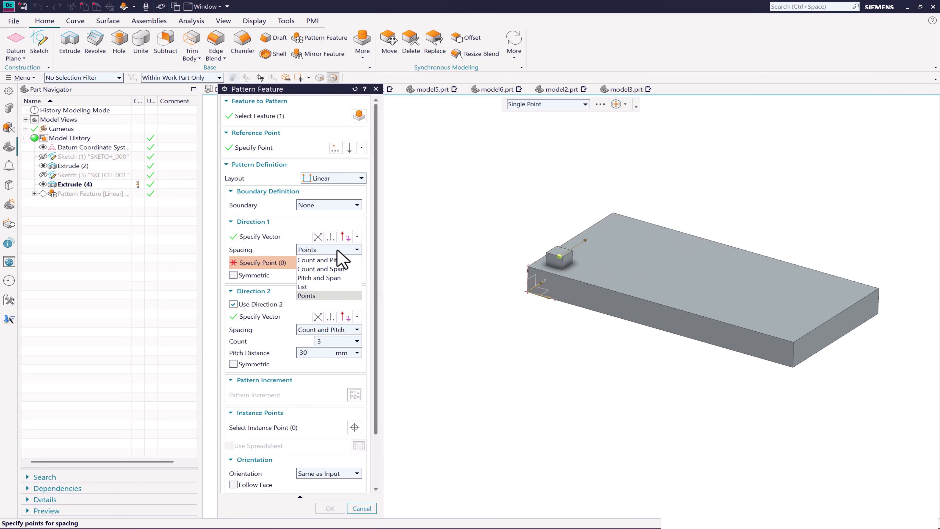
pyautogui.click(328, 267)
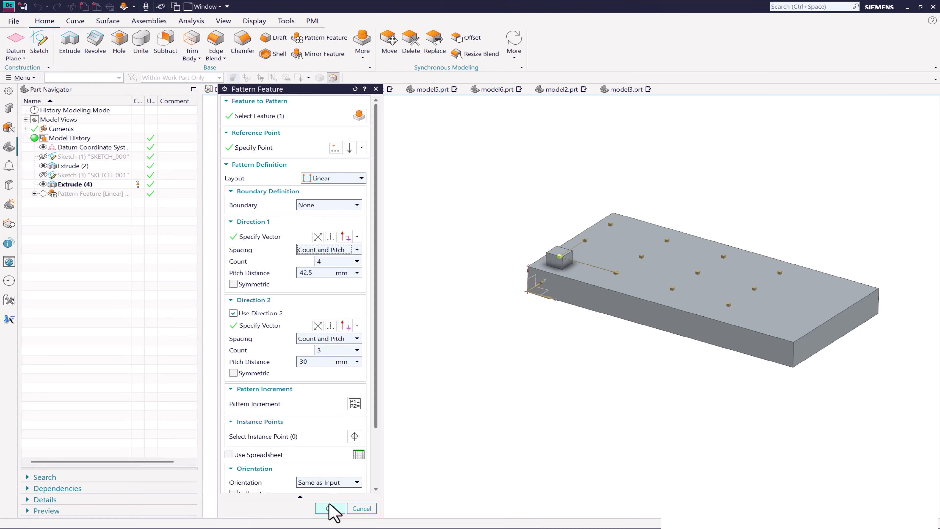
pyautogui.click(330, 508)
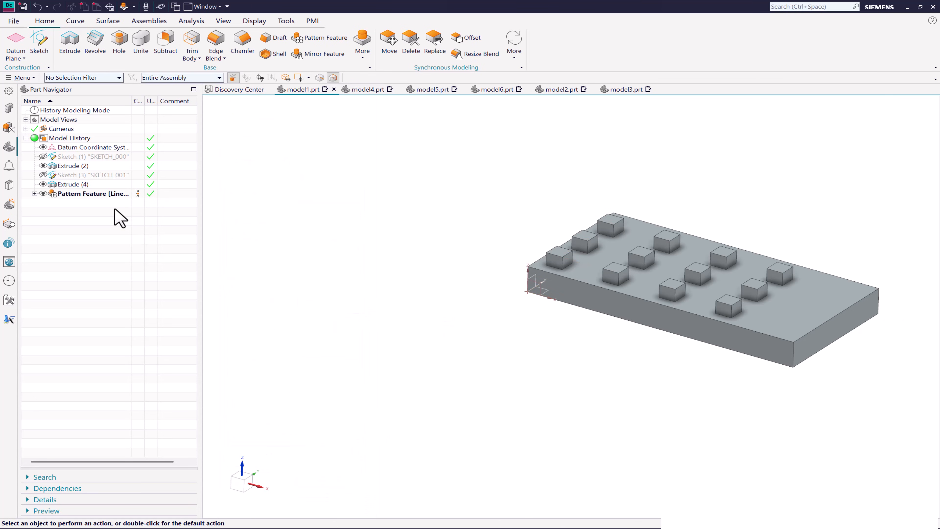
# Delete the linear pattern feature from the model history, keeping the original small block.
pyautogui.rightClick(92, 193)
pyautogui.click(131, 345)
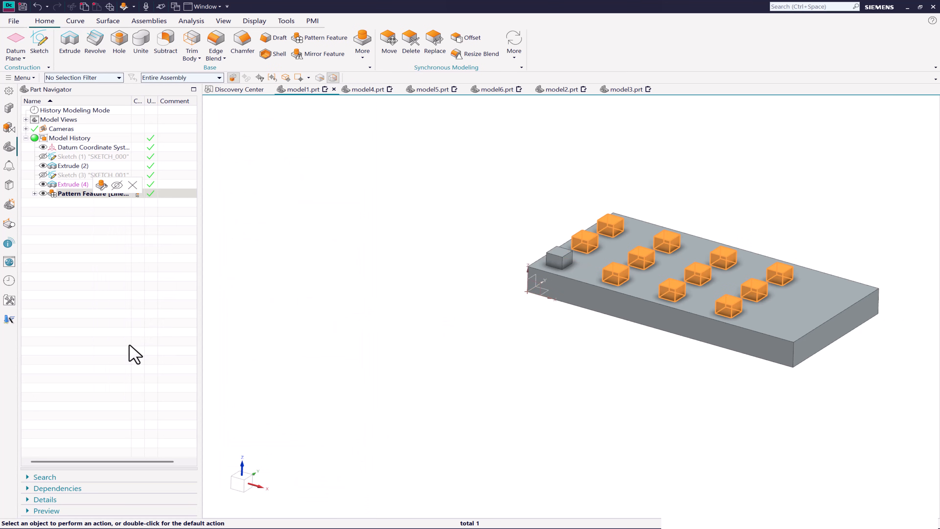
# Start a new linear pattern of the small block with Direction 1 along the plate's long edge and Direction 2 turned off.
pyautogui.click(83, 184)
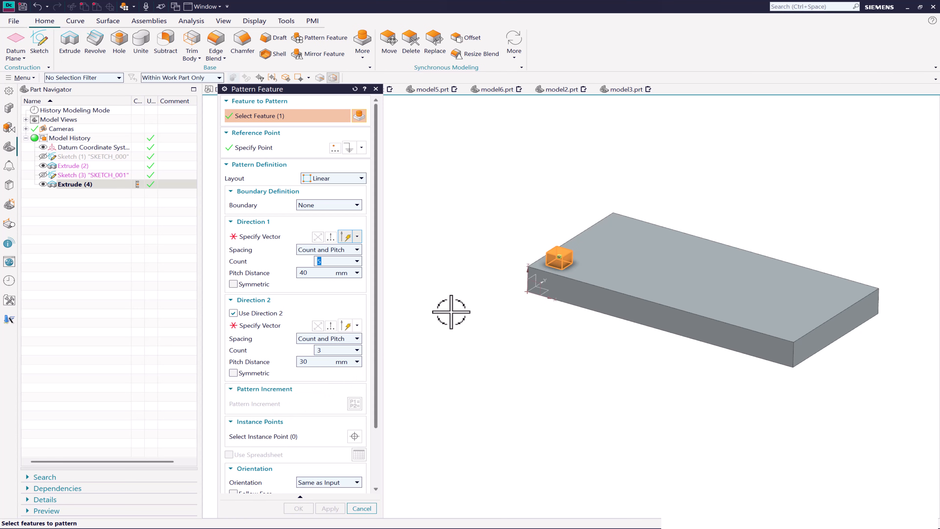
pyautogui.click(260, 237)
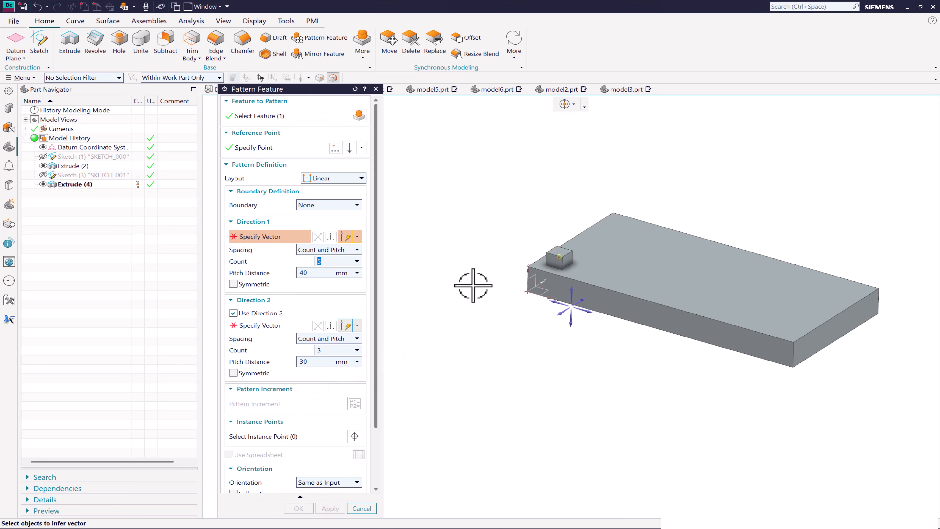
pyautogui.click(572, 313)
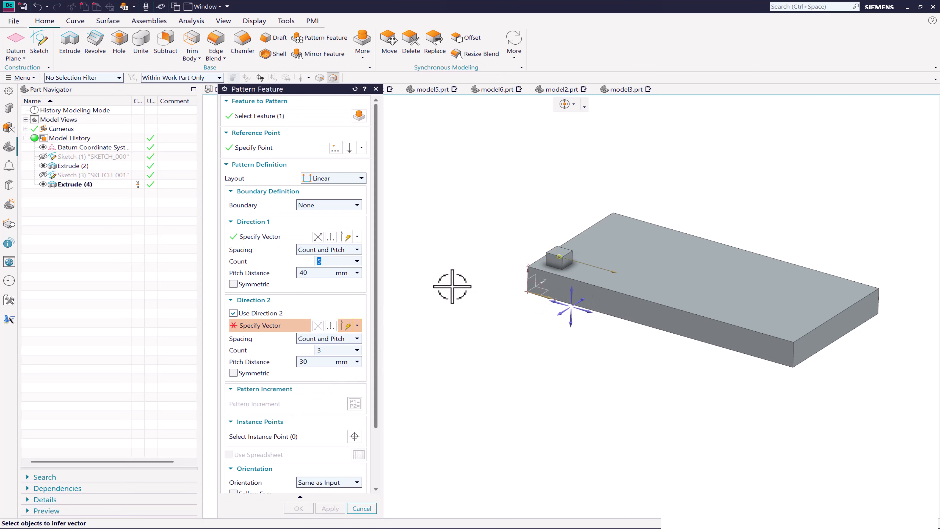
pyautogui.click(233, 313)
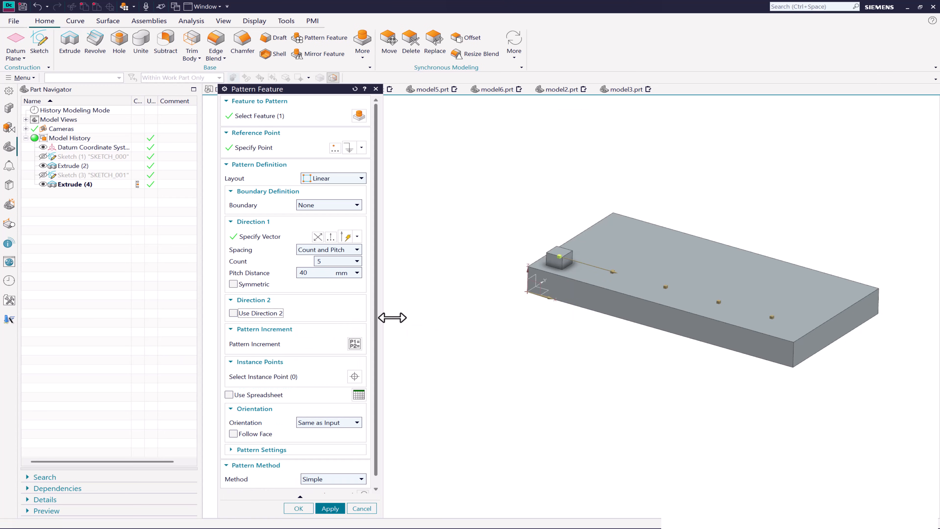
# Add a Pattern Increment of 10 to the block extrusion's End Limit in Direction 1 and apply the pattern.
pyautogui.click(355, 344)
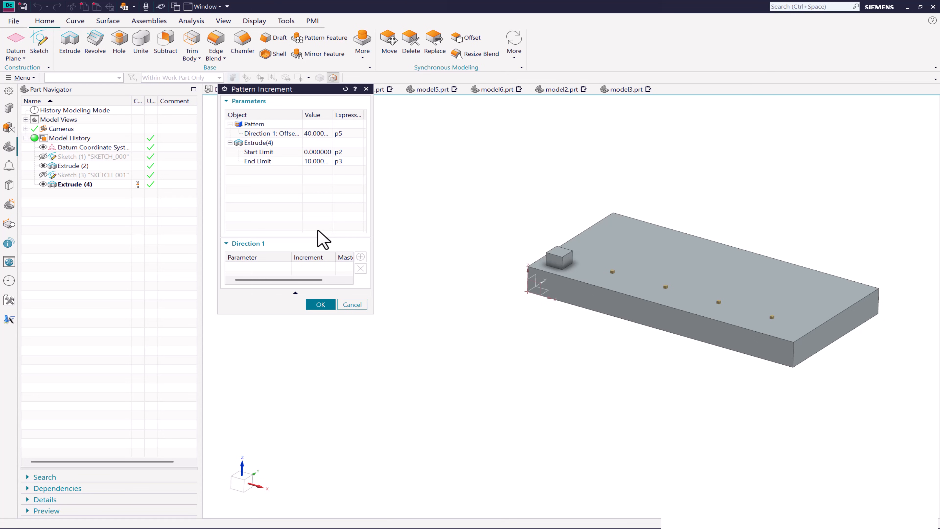
pyautogui.click(273, 161)
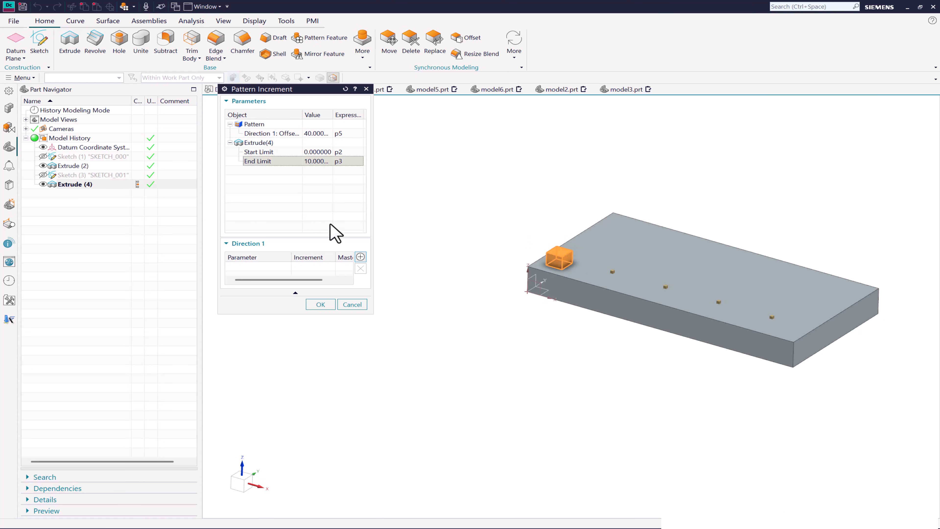
pyautogui.click(360, 256)
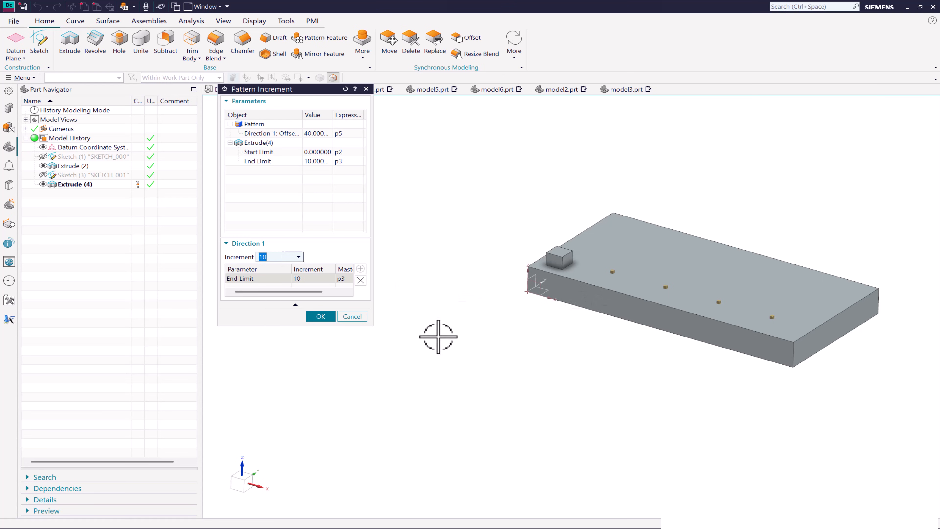
pyautogui.click(320, 316)
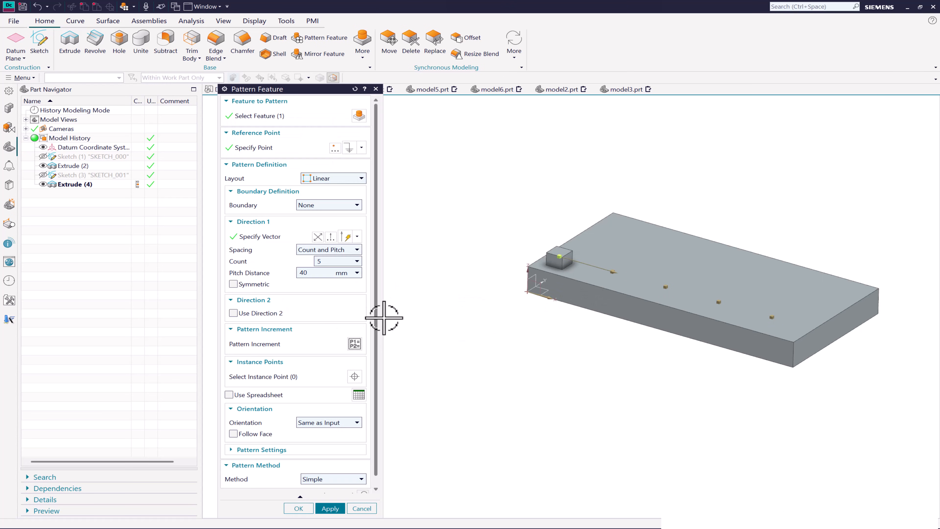
pyautogui.click(330, 508)
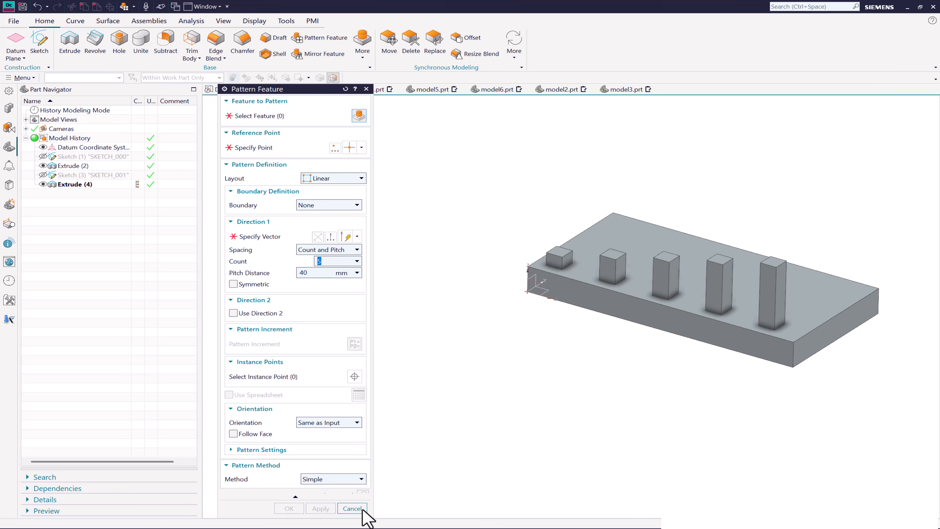
# Close the Pattern Feature command and undo the pattern of blocks with increasing heights.
pyautogui.moveTo(524, 277); pyautogui.dragTo(584, 288, button='middle')
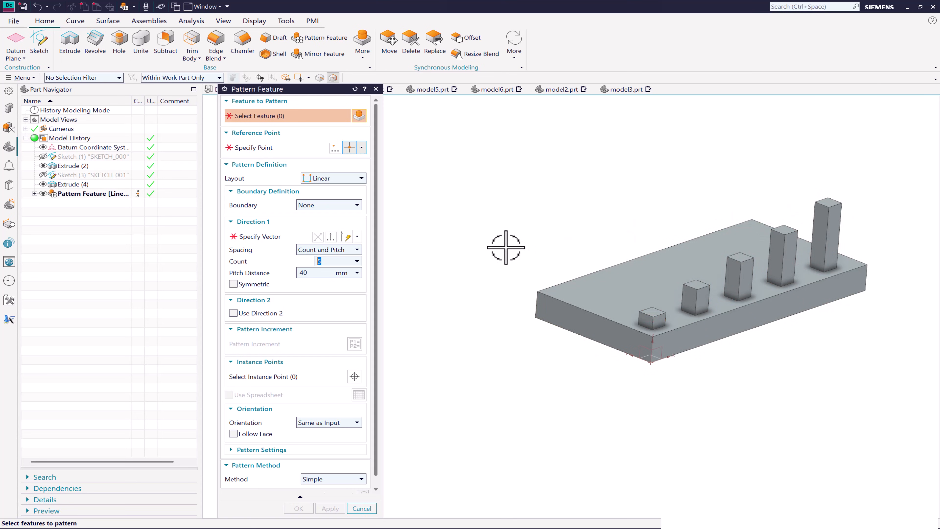
pyautogui.click(376, 89)
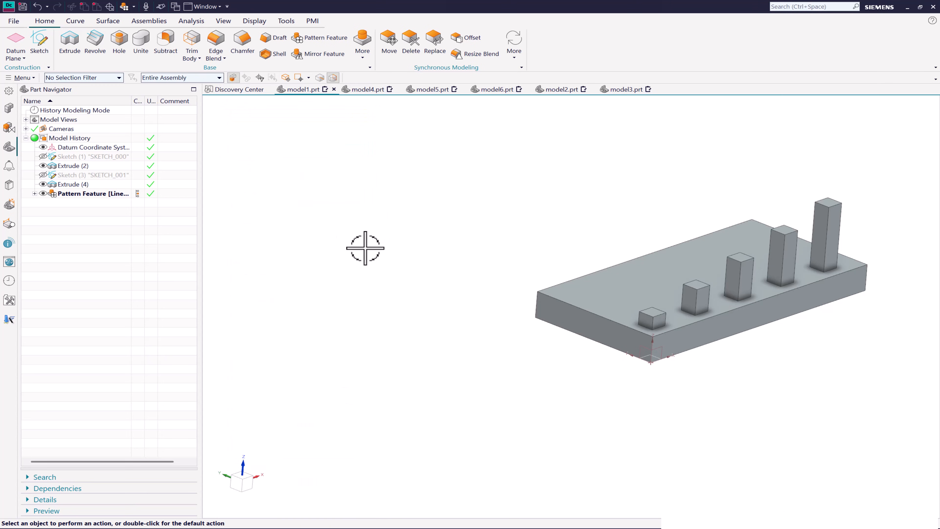
pyautogui.hotkey('ctrl', 'z')
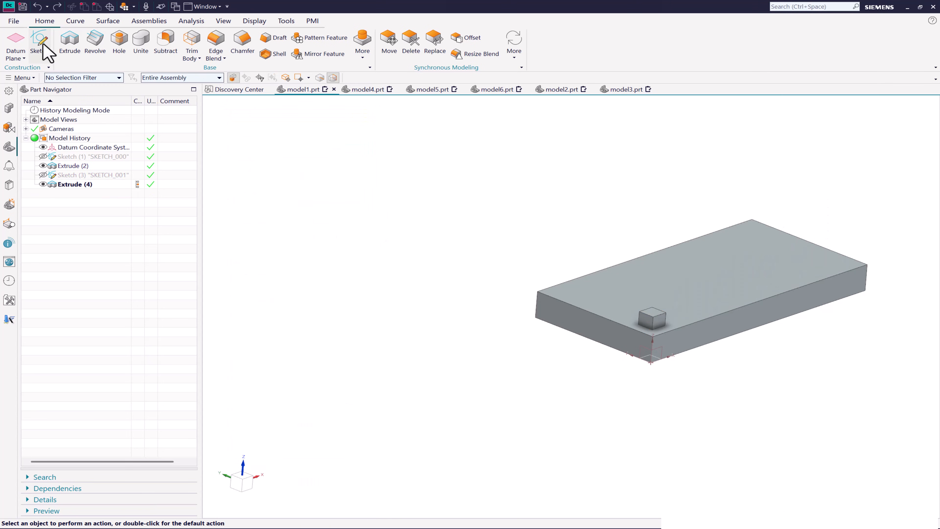
# Create a sketch on the plate's top face containing three freely placed, staggered points, and finish it.
pyautogui.click(47, 52)
pyautogui.click(682, 276)
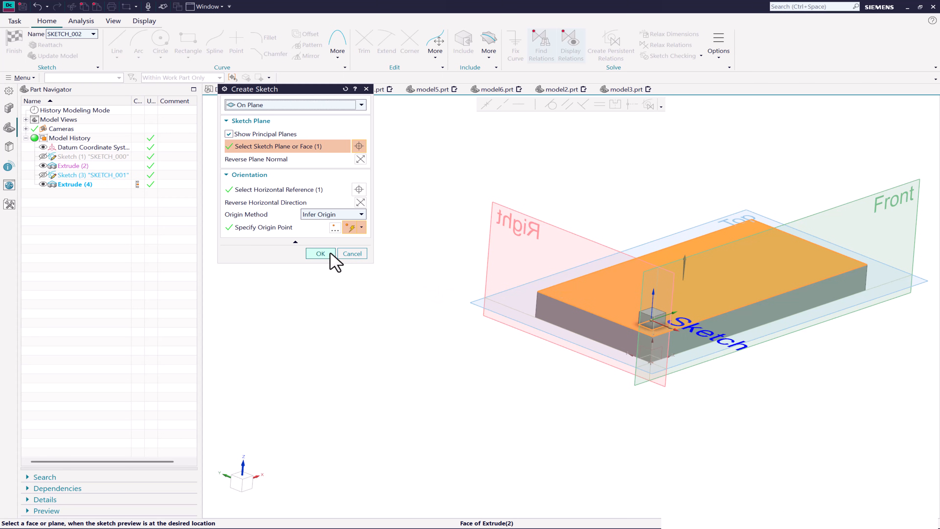
pyautogui.click(320, 253)
pyautogui.click(239, 46)
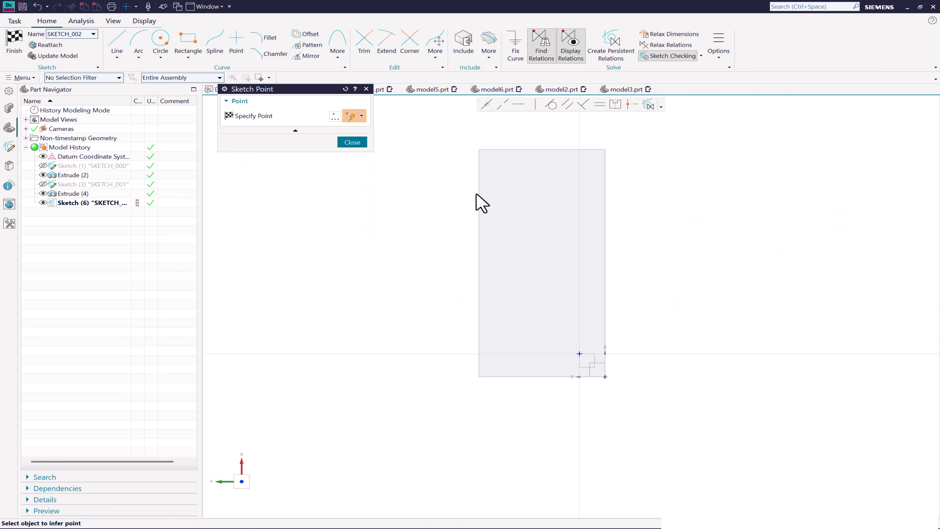
pyautogui.click(533, 283)
pyautogui.click(519, 234)
pyautogui.click(555, 187)
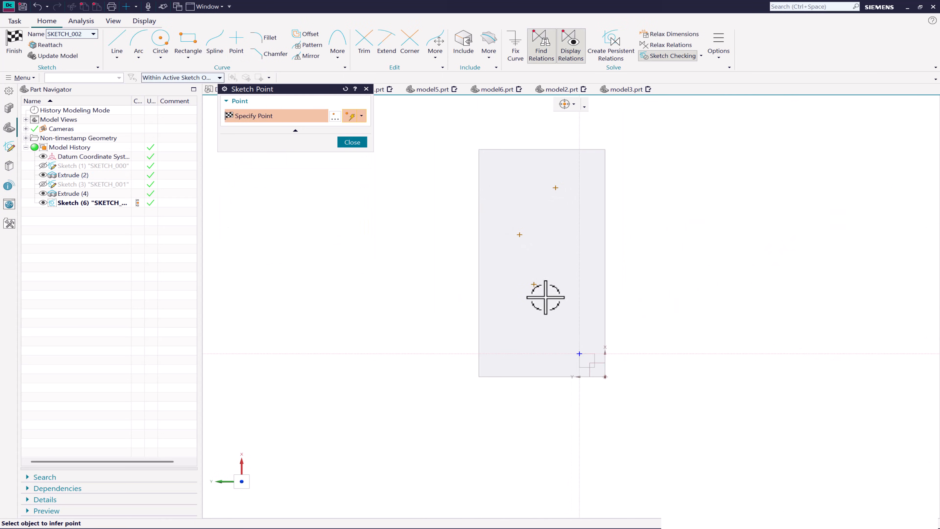
pyautogui.click(352, 142)
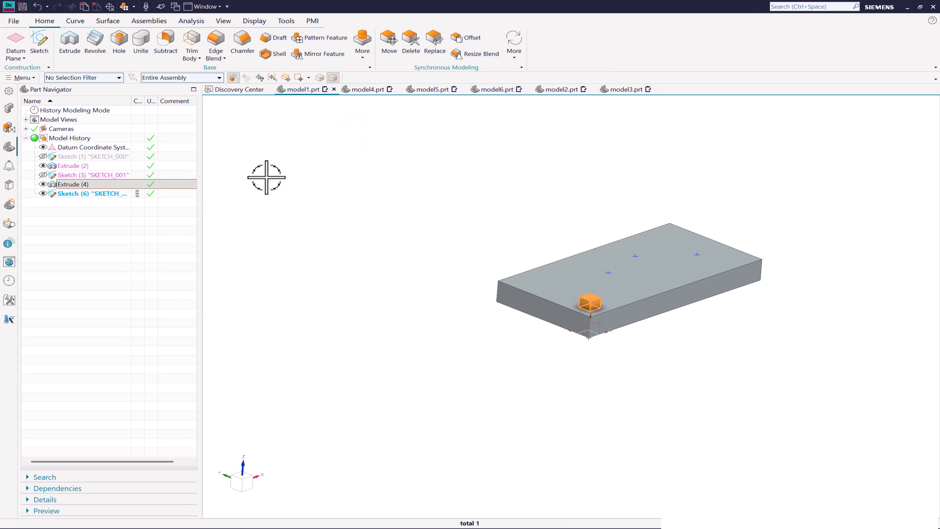
# Start a linear pattern of the small block along the X-axis with Direction 1 spacing set to Points.
pyautogui.click(319, 37)
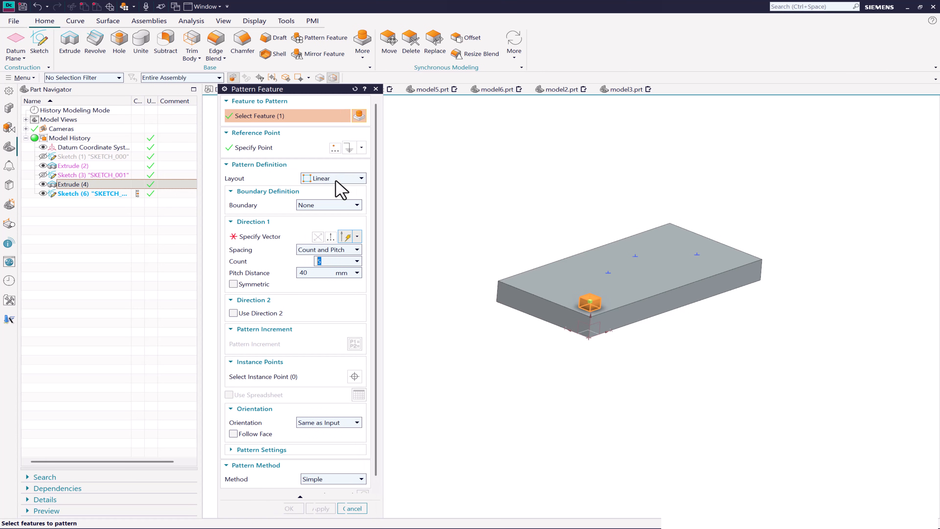
pyautogui.click(347, 254)
pyautogui.click(337, 286)
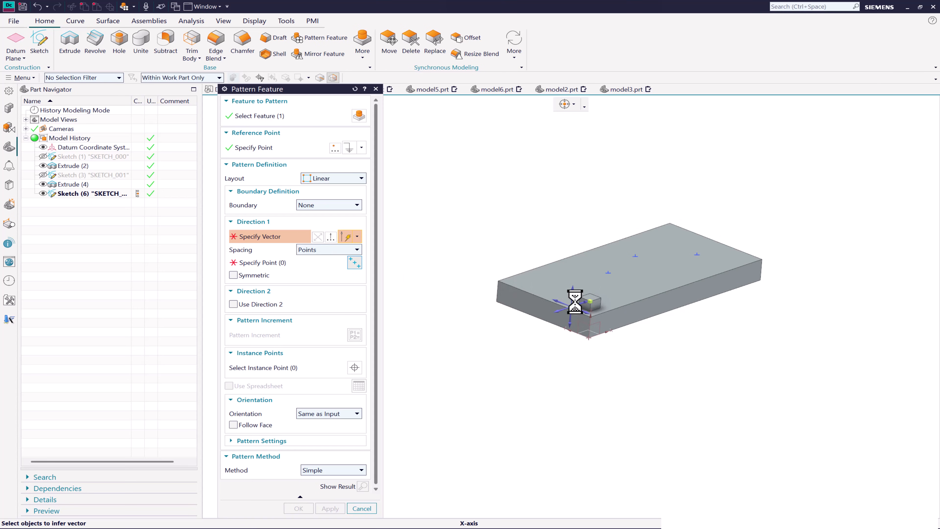
pyautogui.click(569, 297)
# Specify the three sketched points on the plate as the Direction 1 spacing points and apply the pattern.
pyautogui.click(607, 272)
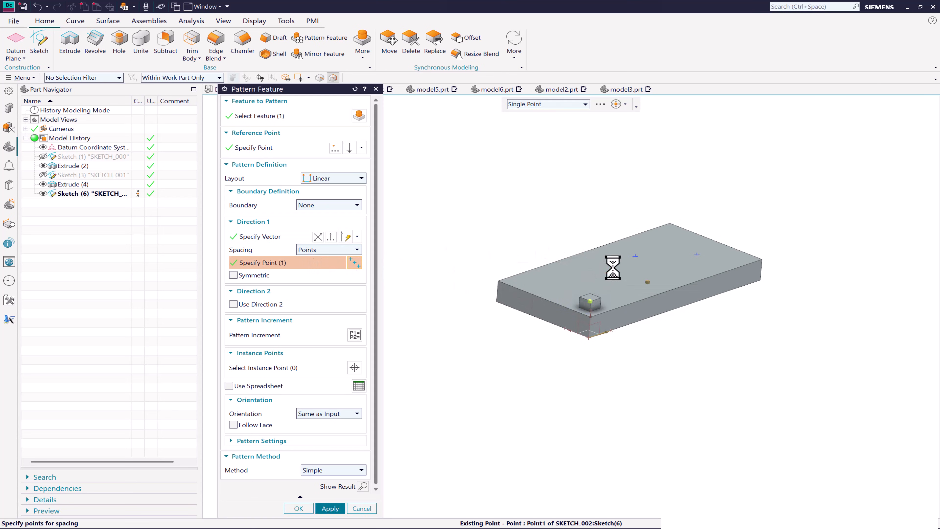
pyautogui.click(633, 256)
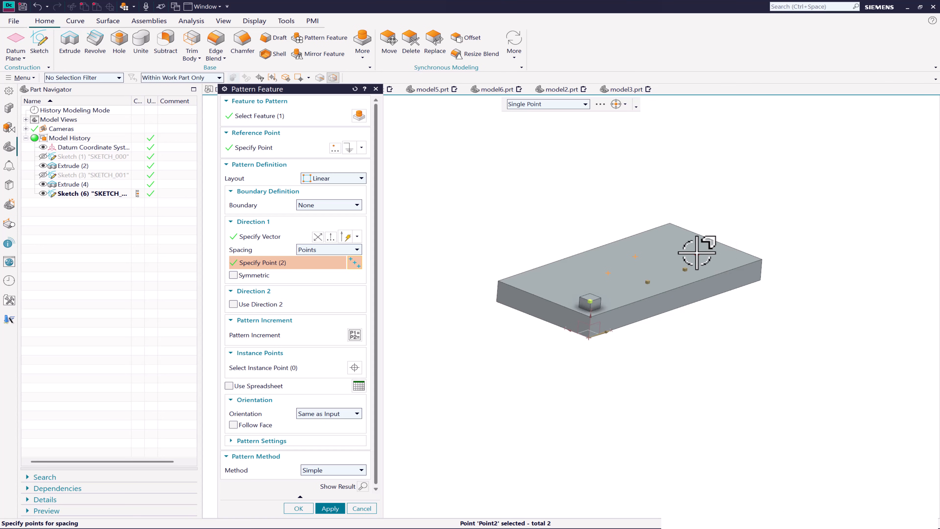
pyautogui.click(685, 268)
pyautogui.moveTo(668, 281); pyautogui.dragTo(555, 285, button='middle')
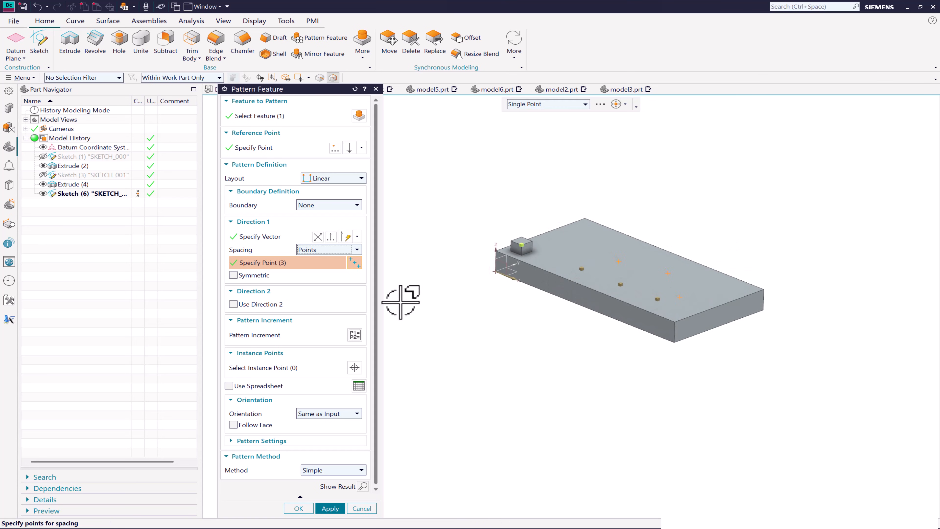
pyautogui.click(336, 508)
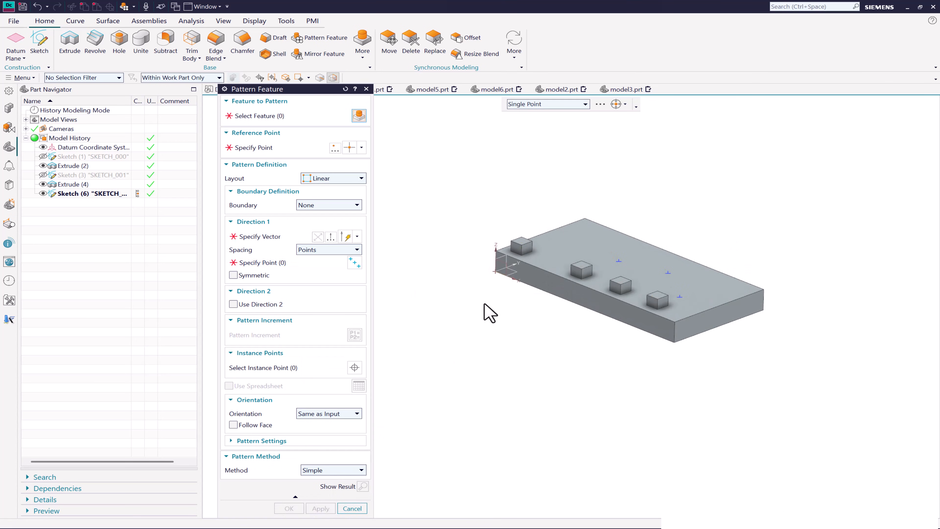
pyautogui.moveTo(487, 310); pyautogui.dragTo(486, 320, button='middle')
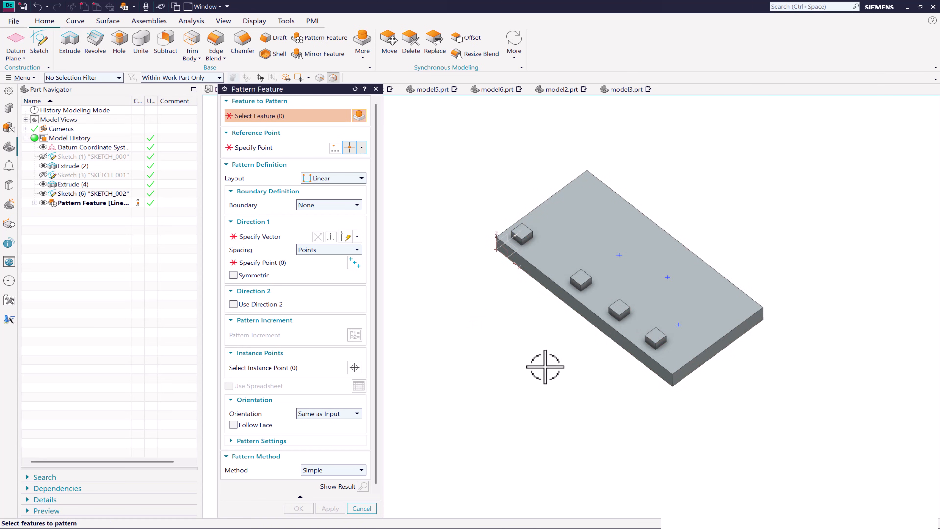
pyautogui.moveTo(543, 369)
pyautogui.mouseDown(button='middle')
pyautogui.moveTo(594, 324)
pyautogui.moveTo(602, 346)
pyautogui.moveTo(538, 369)
pyautogui.mouseUp(button='middle')
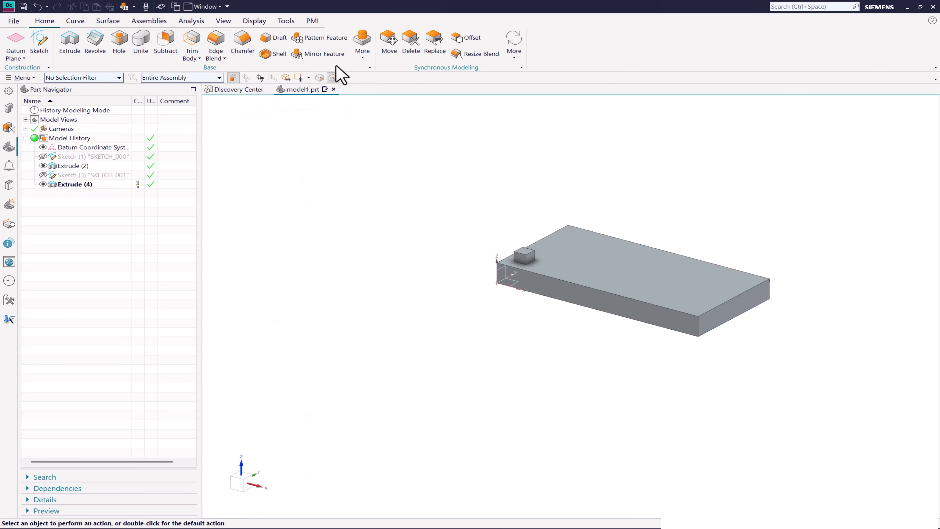
# Start a linear Pattern Feature of the small block on the unpatterned plate with Boundary set to None.
pyautogui.click(325, 38)
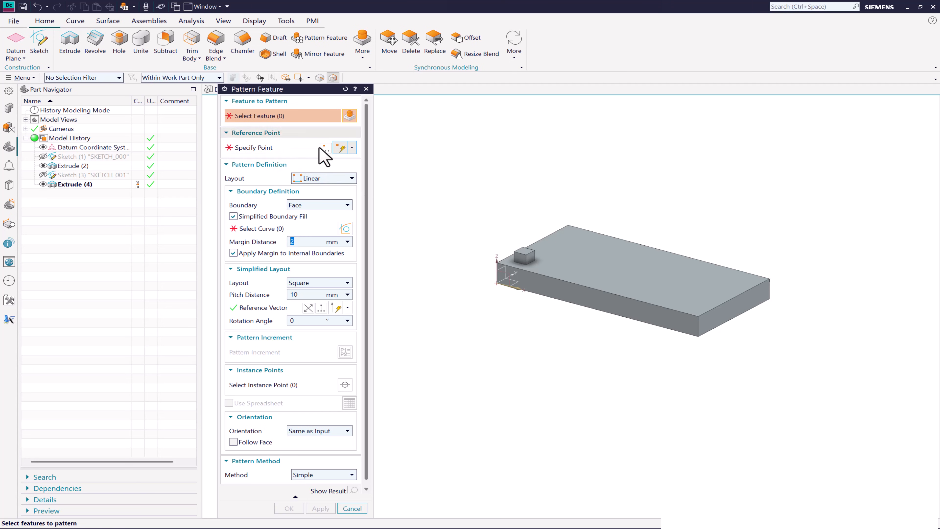
pyautogui.click(521, 255)
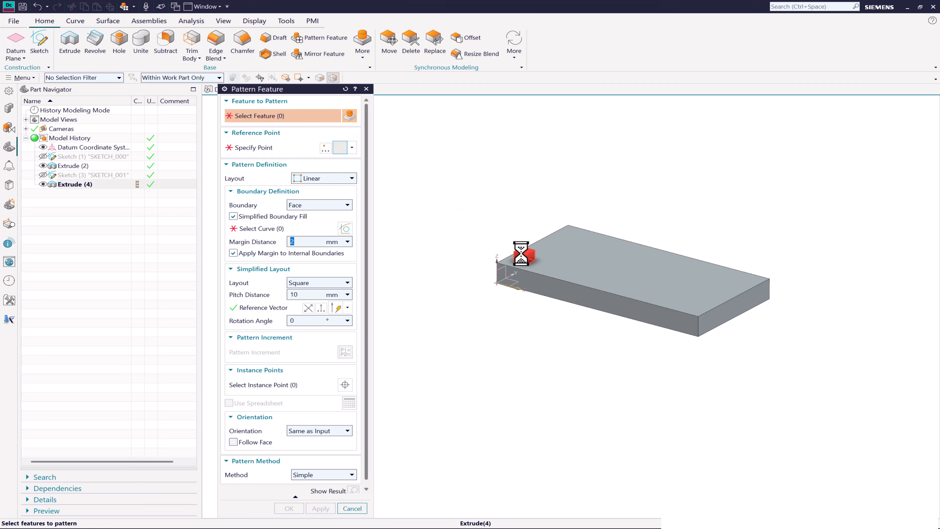
pyautogui.click(344, 206)
pyautogui.click(328, 216)
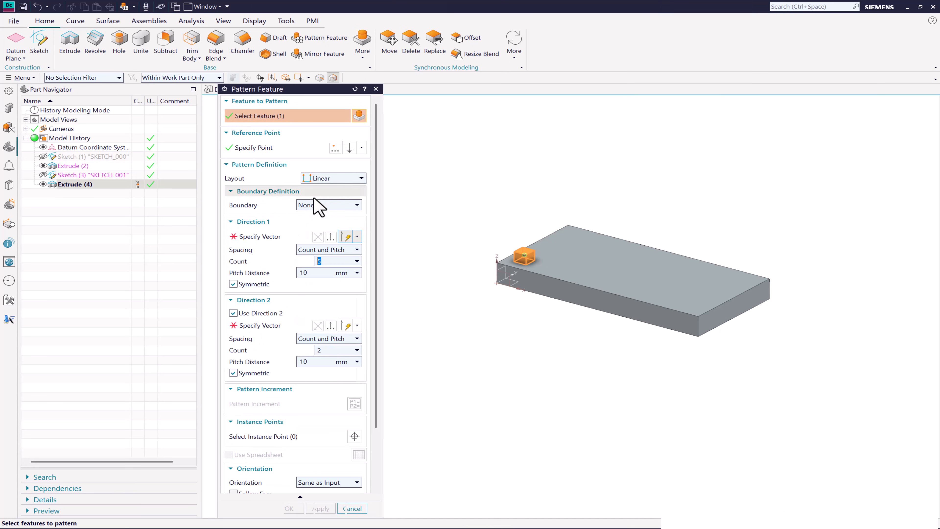
# Set the pattern's Boundary to Face and select the edges of the plate's top face as the boundary for the simplified fill.
pyautogui.click(326, 205)
pyautogui.click(314, 225)
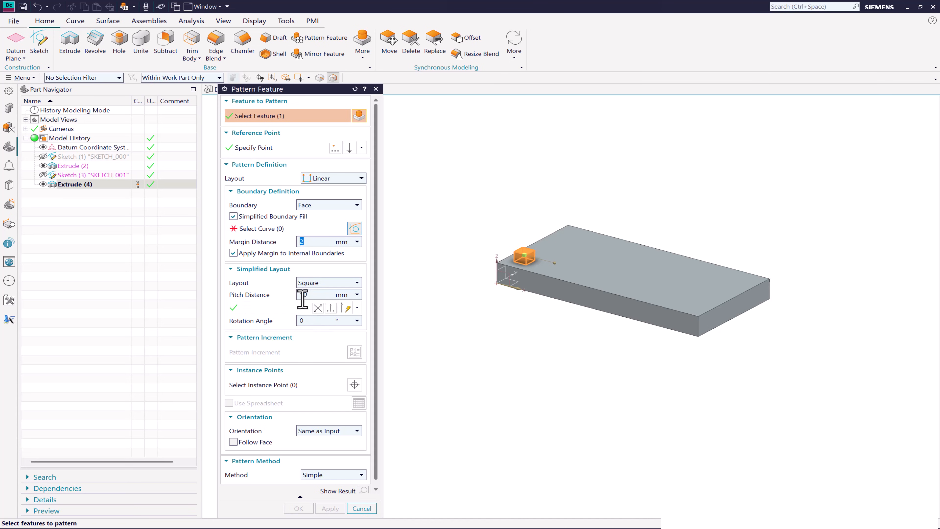
pyautogui.click(299, 228)
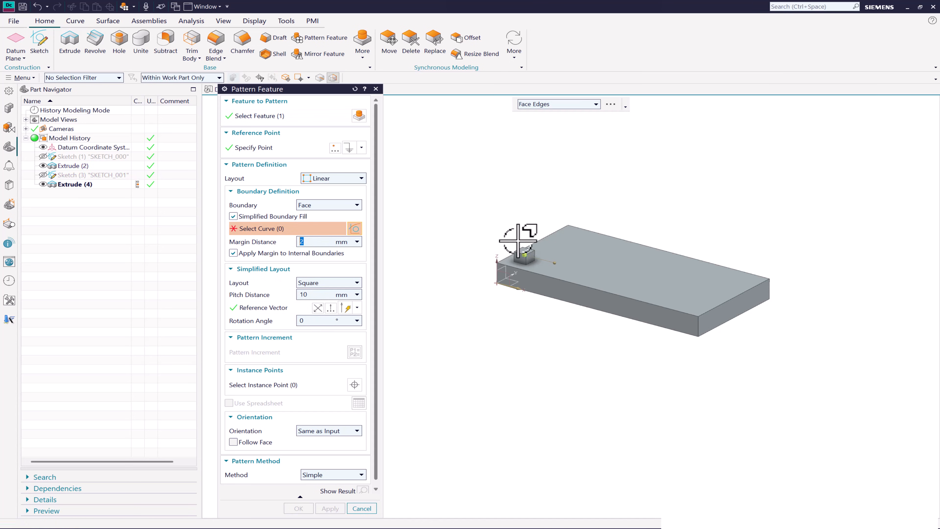
pyautogui.click(542, 237)
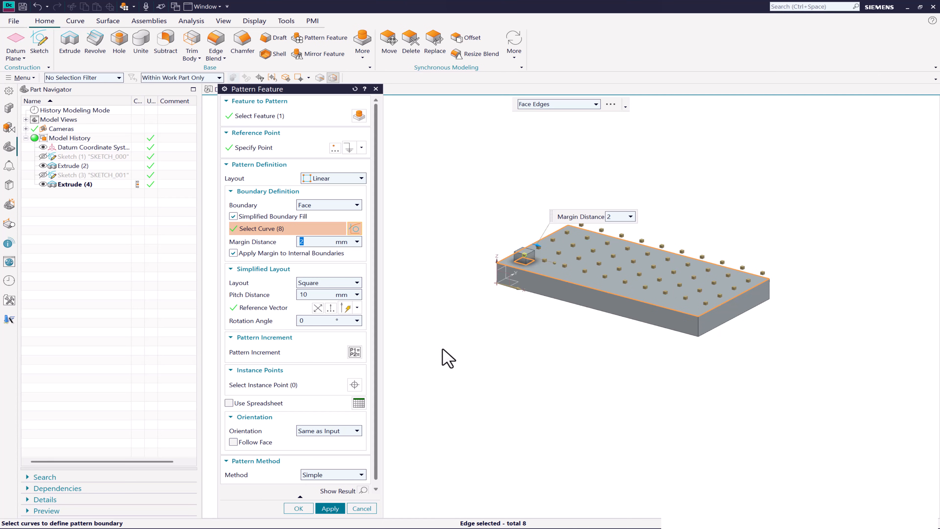
pyautogui.moveTo(647, 246); pyautogui.dragTo(646, 319, button='middle')
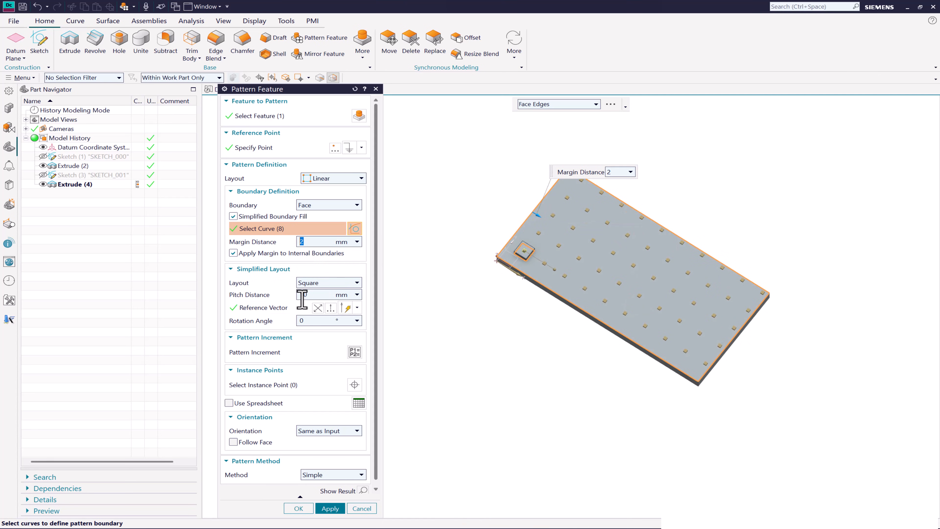
# Use the Square simplified layout with a 45° rotation angle for the face boundary fill and apply the pattern.
pyautogui.click(317, 296)
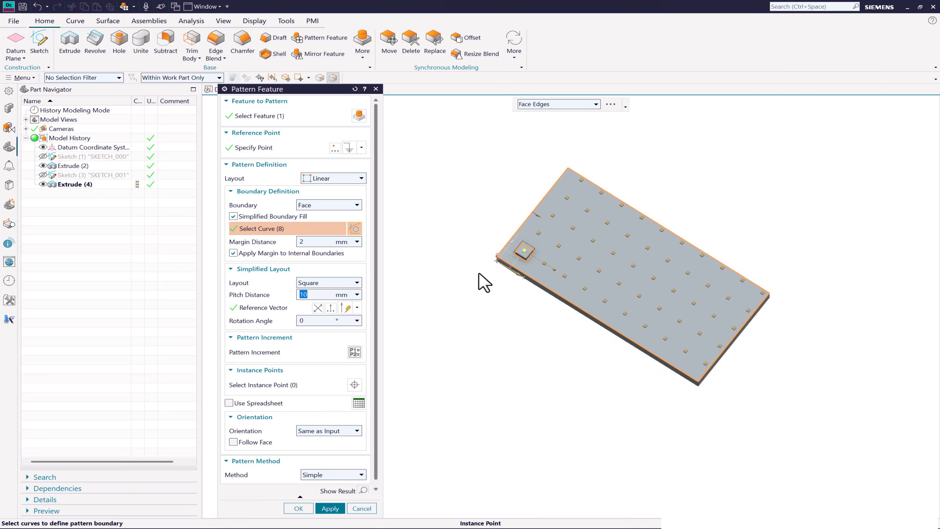
pyautogui.click(356, 283)
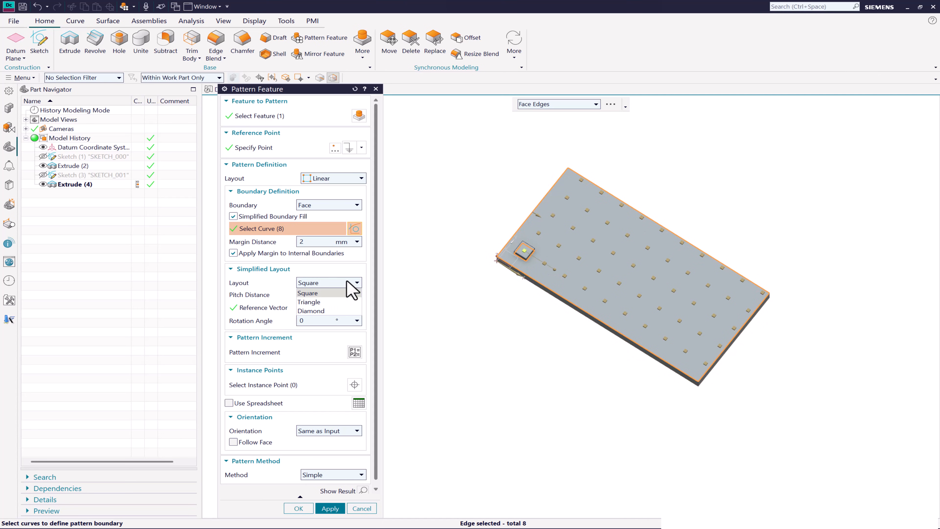
pyautogui.click(343, 294)
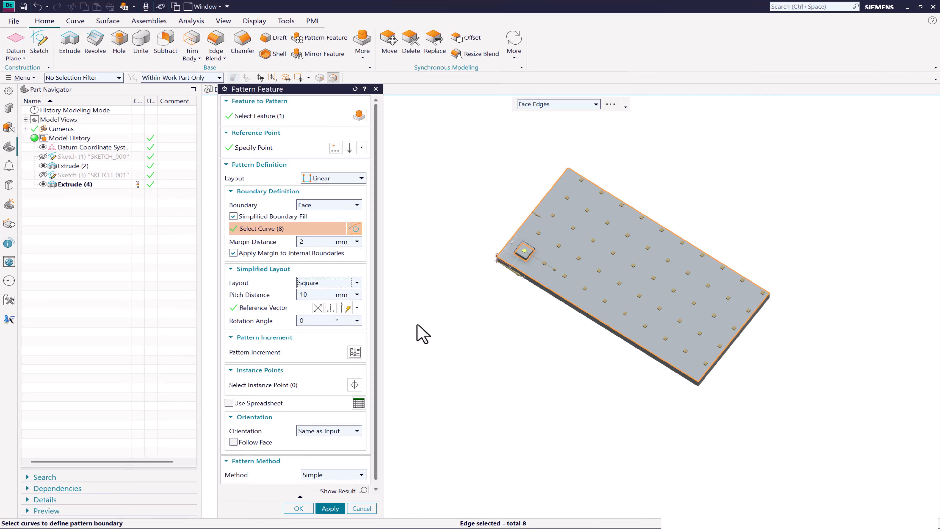
pyautogui.moveTo(425, 332); pyautogui.dragTo(425, 292, button='middle')
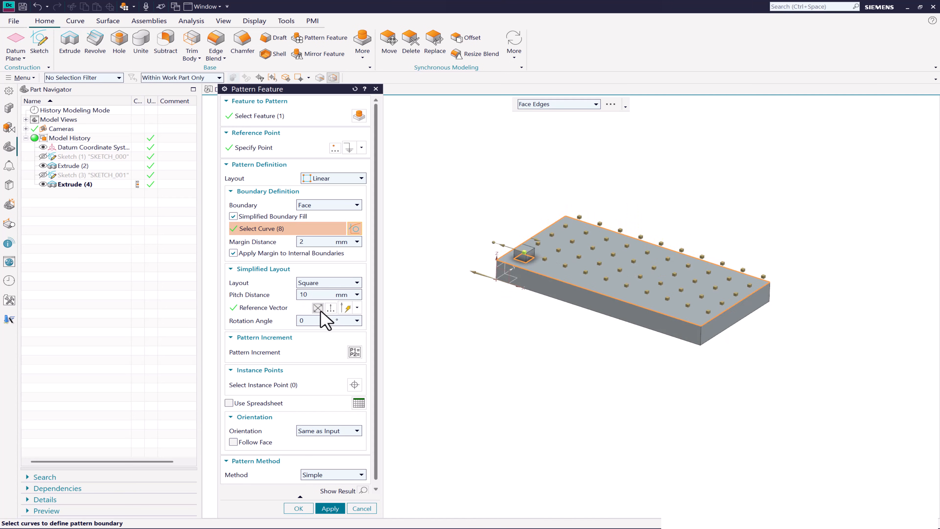
pyautogui.click(320, 309)
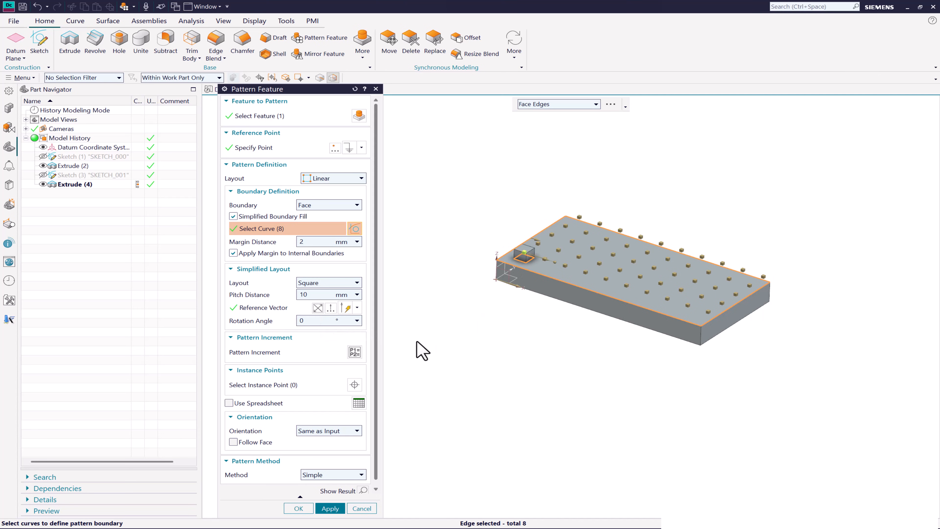
pyautogui.click(299, 322)
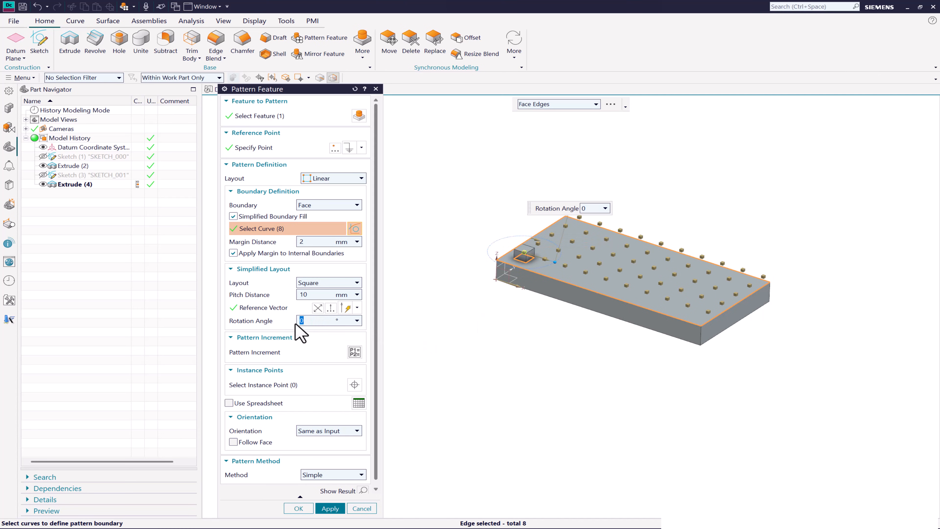
pyautogui.write('45')
pyautogui.press('Return')
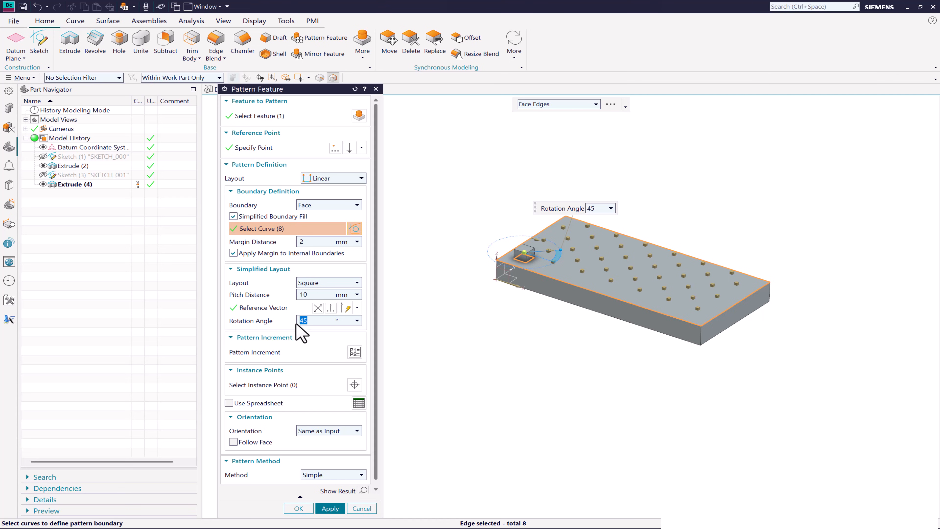
pyautogui.click(330, 508)
pyautogui.click(363, 508)
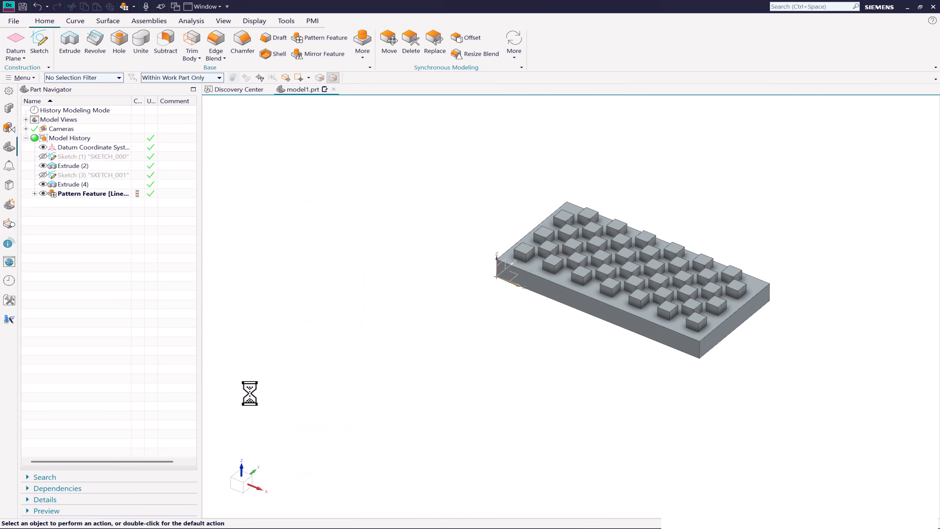
# Edit the linear block pattern to use a rotation angle of 0° and a pitch distance of 15 mm.
pyautogui.doubleClick(99, 193)
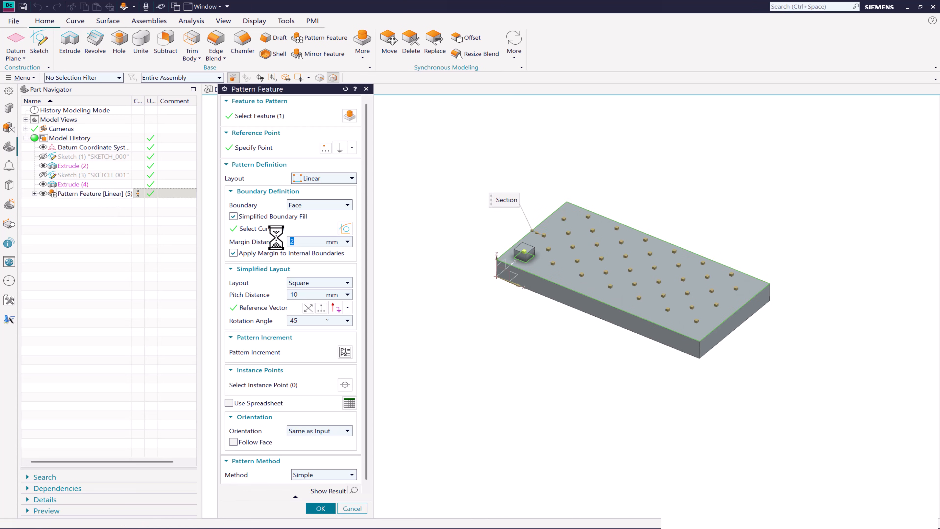
pyautogui.click(296, 320)
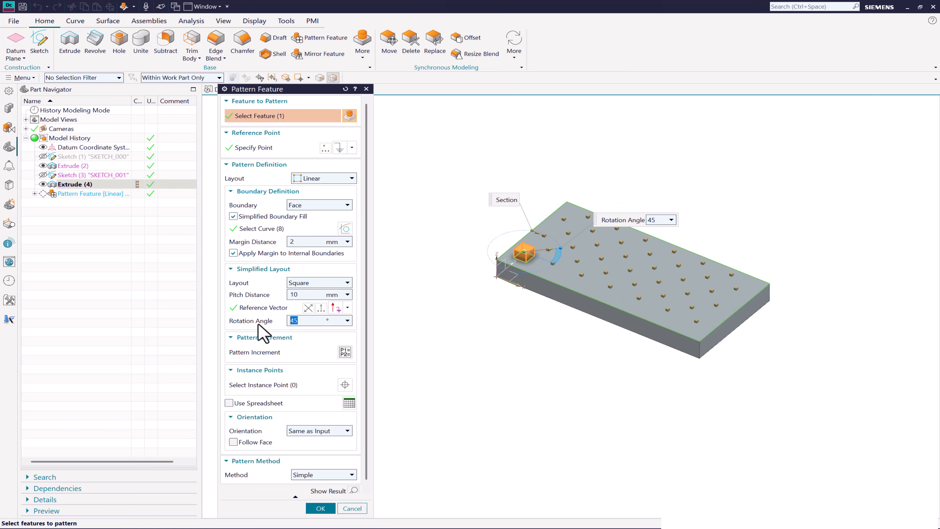
pyautogui.write('0')
pyautogui.press('Return')
pyautogui.click(295, 295)
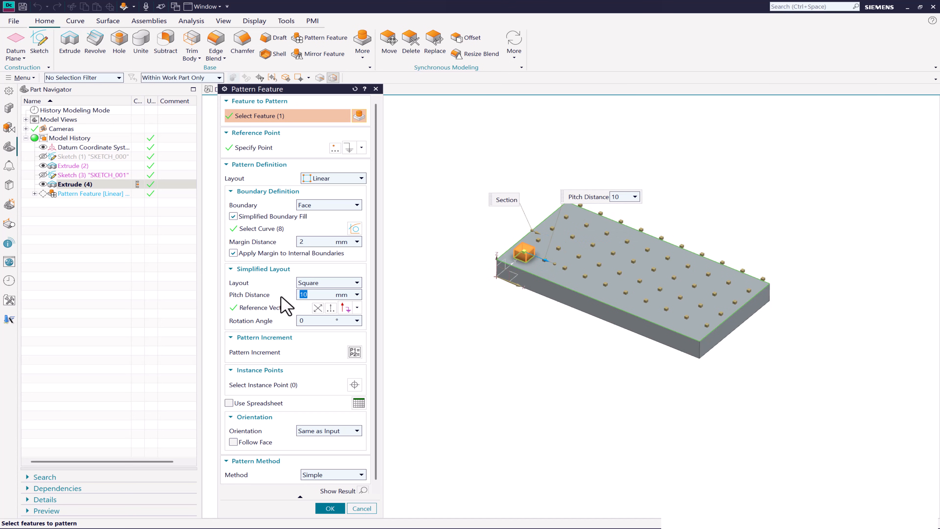
pyautogui.write('15')
pyautogui.press('Return')
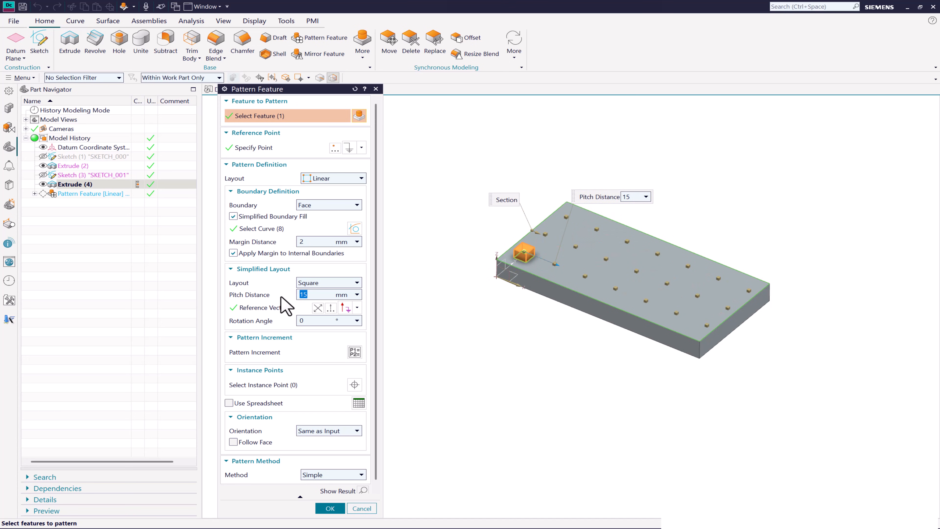
pyautogui.click(328, 507)
# Delete the linear pattern feature of the small block from the model history.
pyautogui.moveTo(458, 289); pyautogui.dragTo(436, 270, button='middle')
pyautogui.click(83, 195)
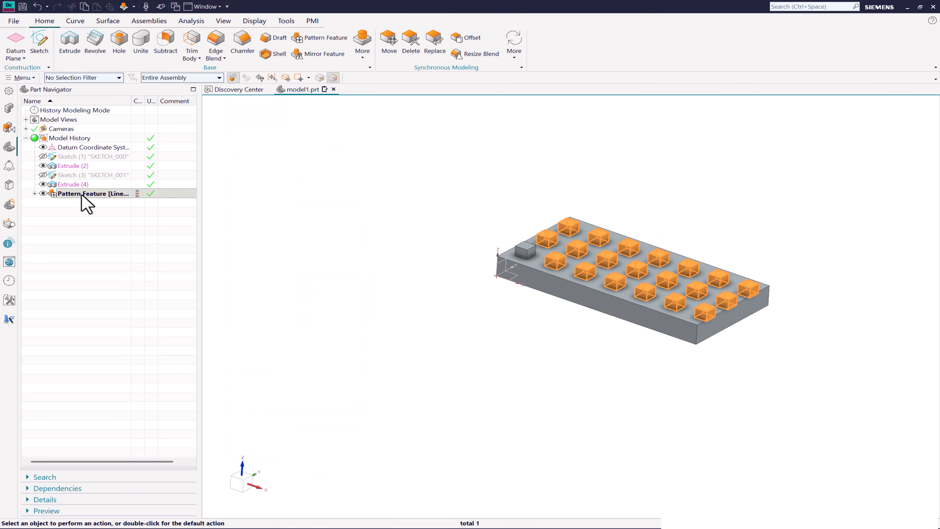
pyautogui.rightClick(82, 195)
pyautogui.click(123, 348)
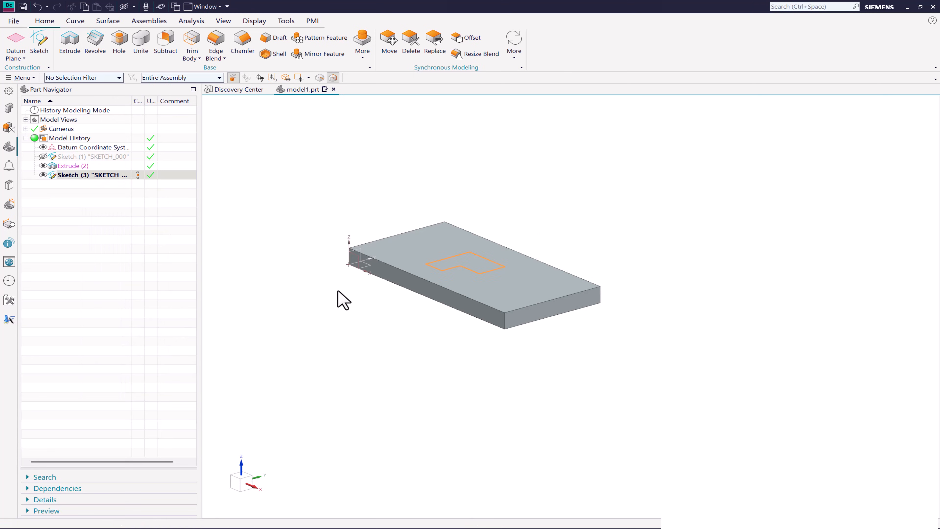
# Create a new sketch on the top face of the plate with the L-shaped outline.
pyautogui.moveTo(340, 298); pyautogui.dragTo(344, 319, button='middle')
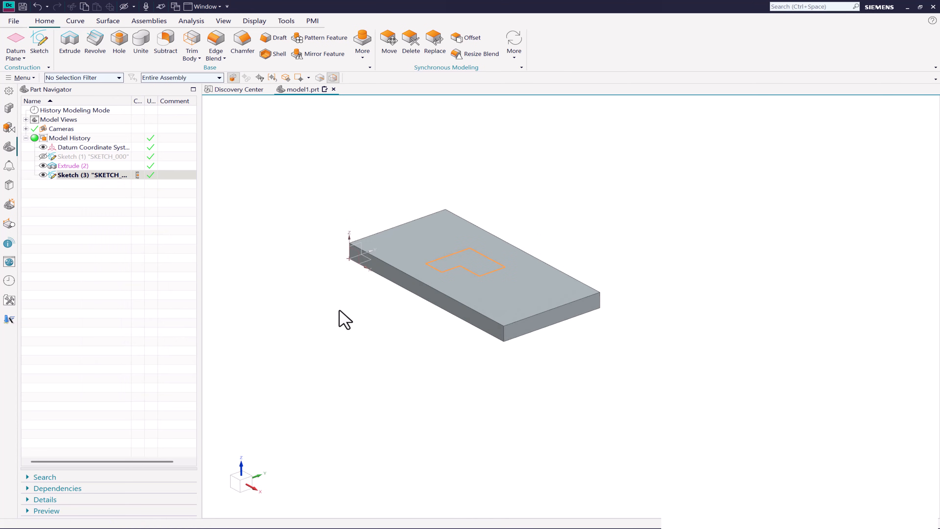
pyautogui.scroll(1, 329, 281)
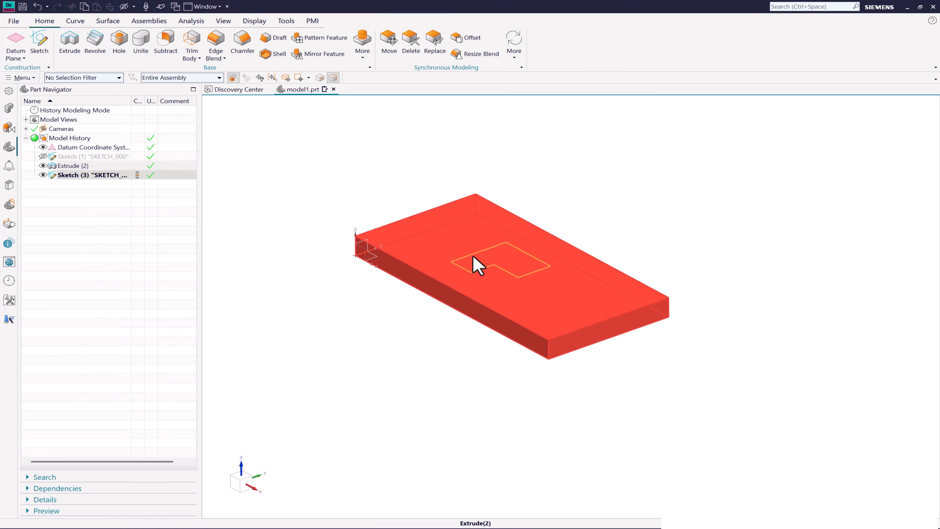
pyautogui.click(40, 44)
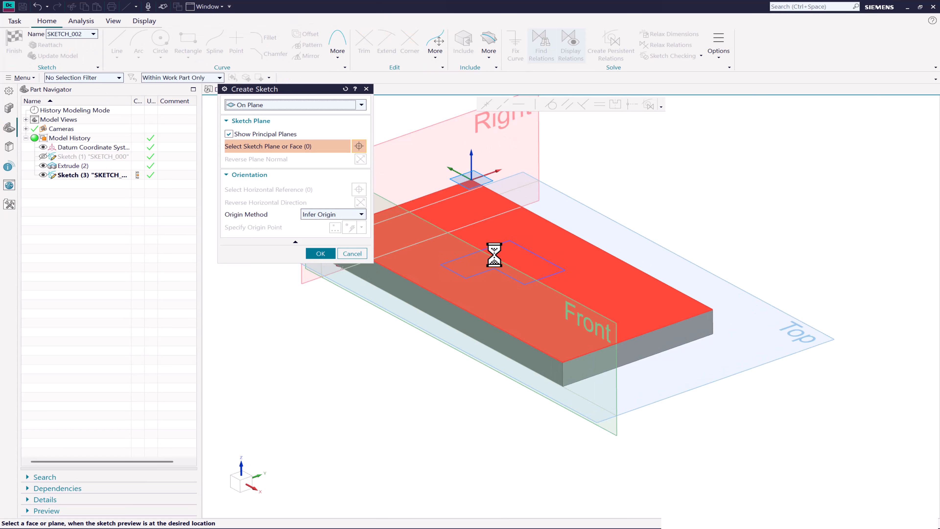
pyautogui.click(505, 250)
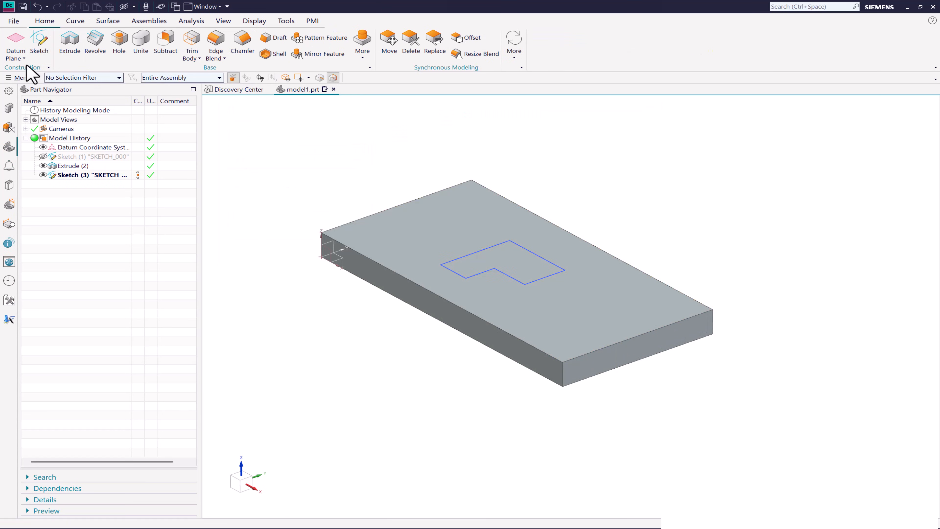
pyautogui.click(39, 47)
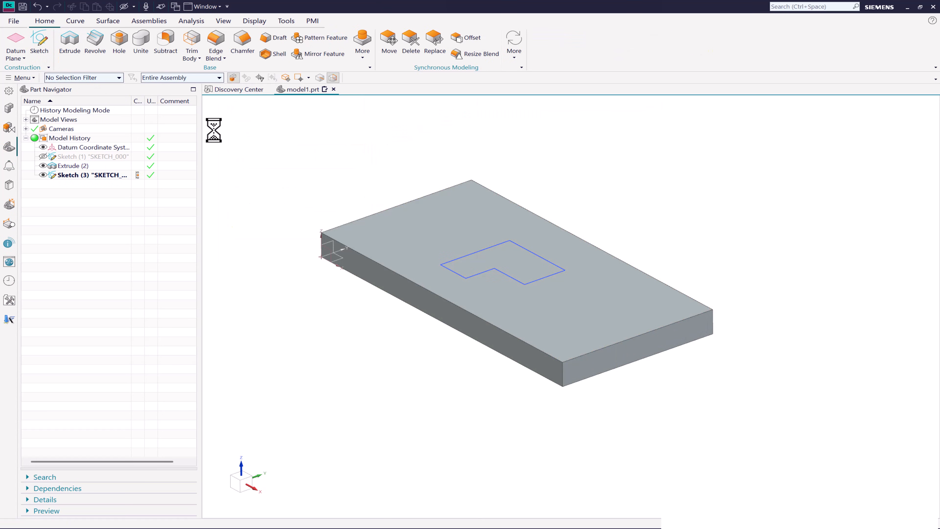
pyautogui.click(484, 230)
pyautogui.click(320, 253)
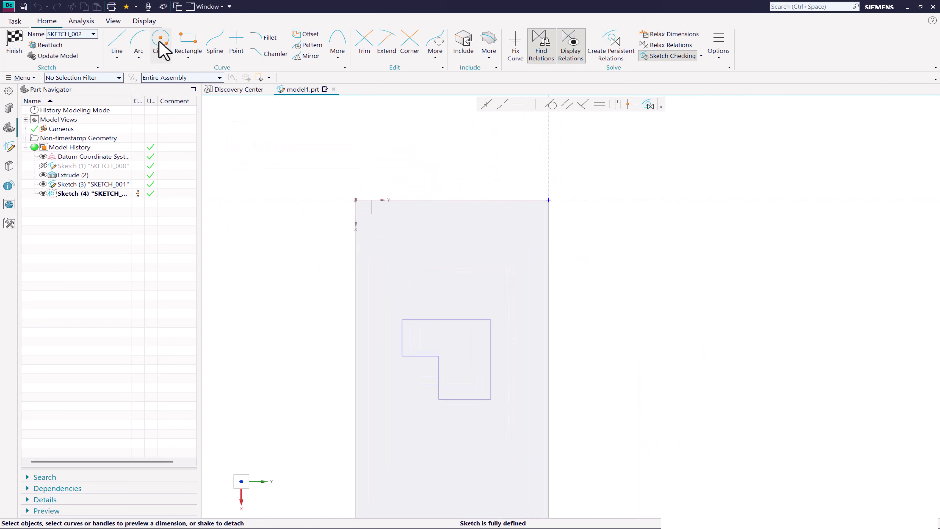
# Sketch a 2 mm diameter circle inside the L-shaped outline's corner nearest the plate's origin and extrude it 8 mm, united with the plate.
pyautogui.click(160, 41)
pyautogui.scroll(5, 429, 315)
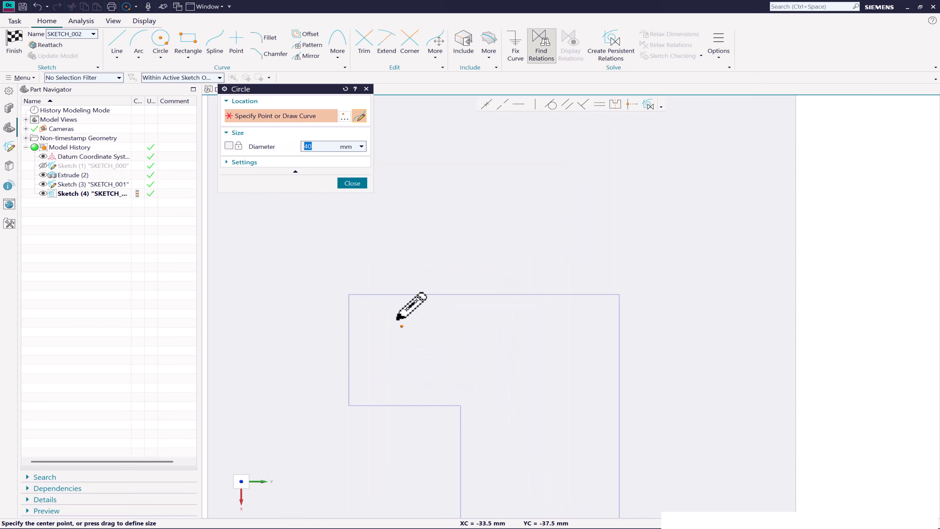
pyautogui.click(371, 312)
pyautogui.click(378, 319)
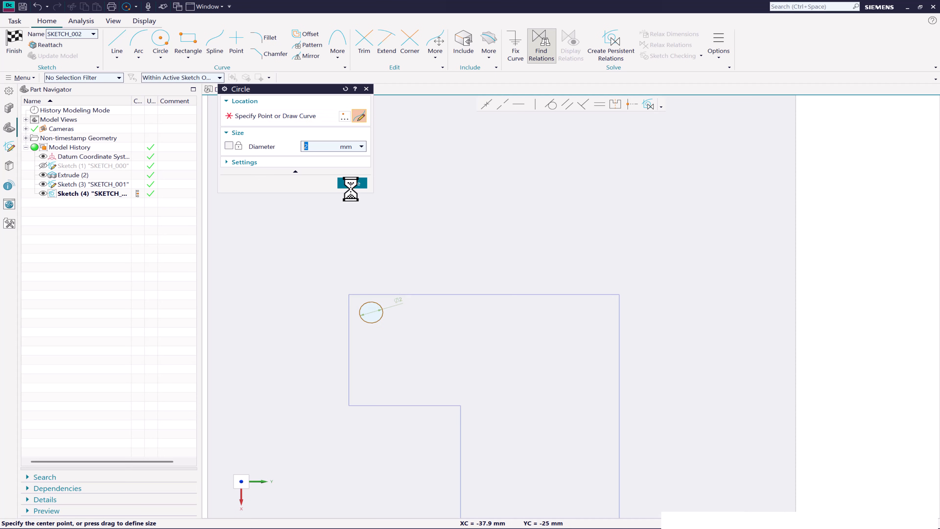
pyautogui.click(352, 183)
pyautogui.click(15, 42)
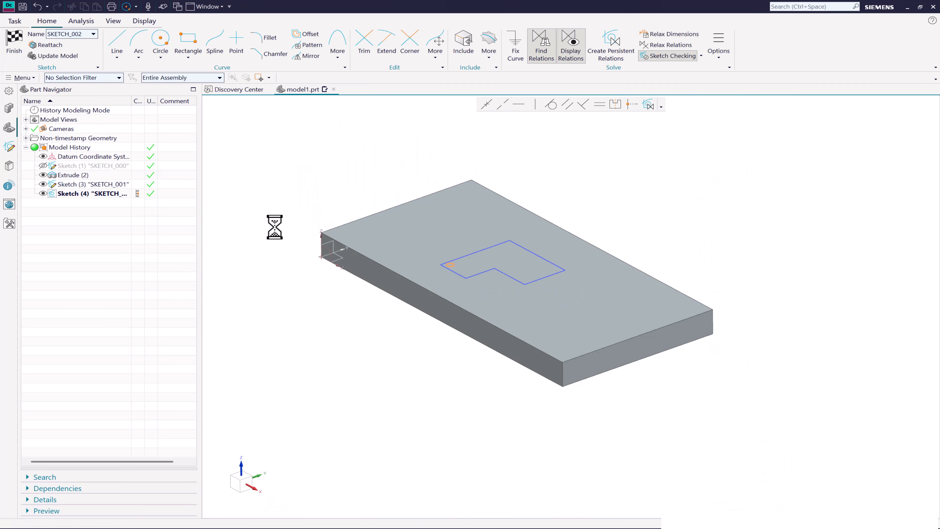
pyautogui.click(71, 41)
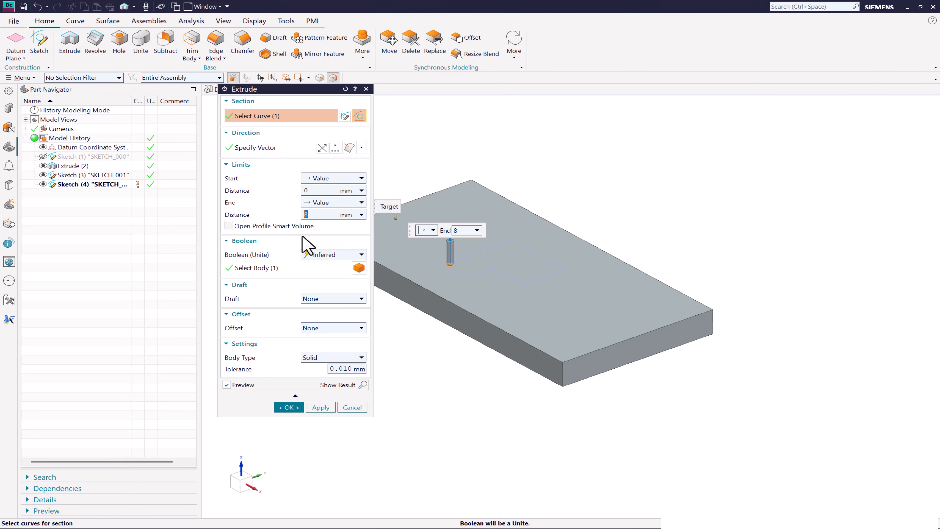
pyautogui.click(290, 407)
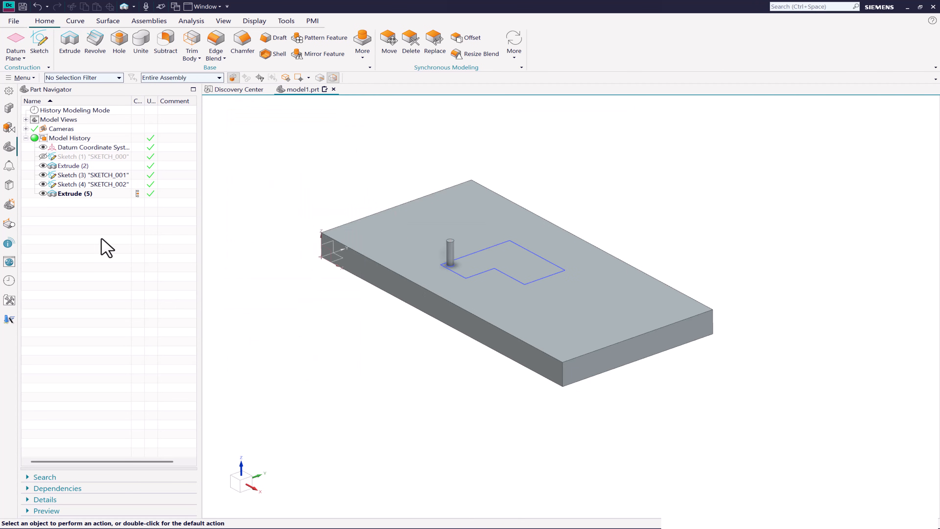
# Start a linear Pattern Feature of the cylindrical pin with Boundary set to Curve and the L-shaped sketch outline as the boundary.
pyautogui.click(75, 193)
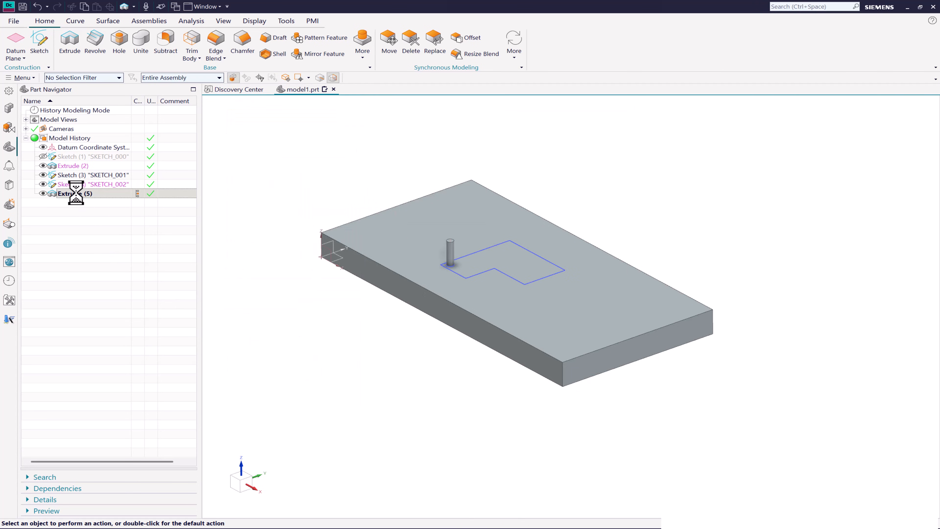
pyautogui.click(315, 38)
pyautogui.scroll(-2, 586, 182)
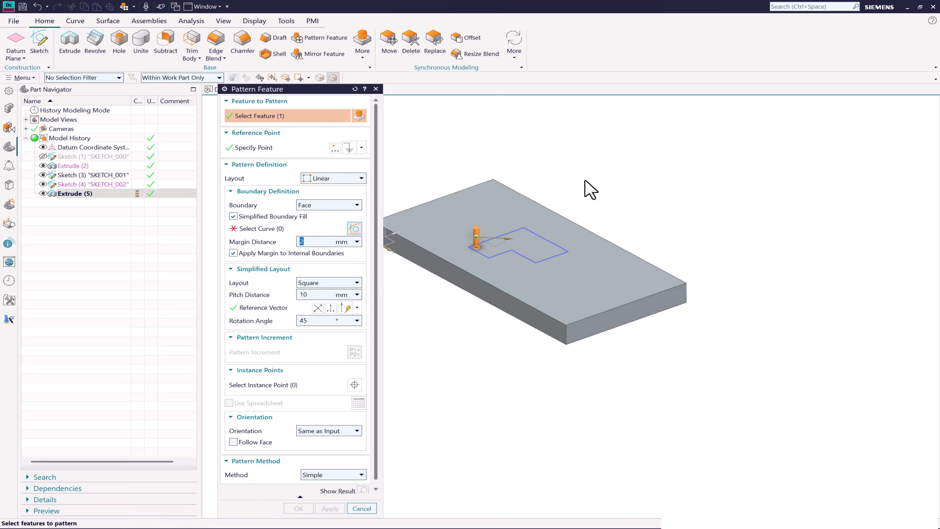
pyautogui.scroll(2, 446, 185)
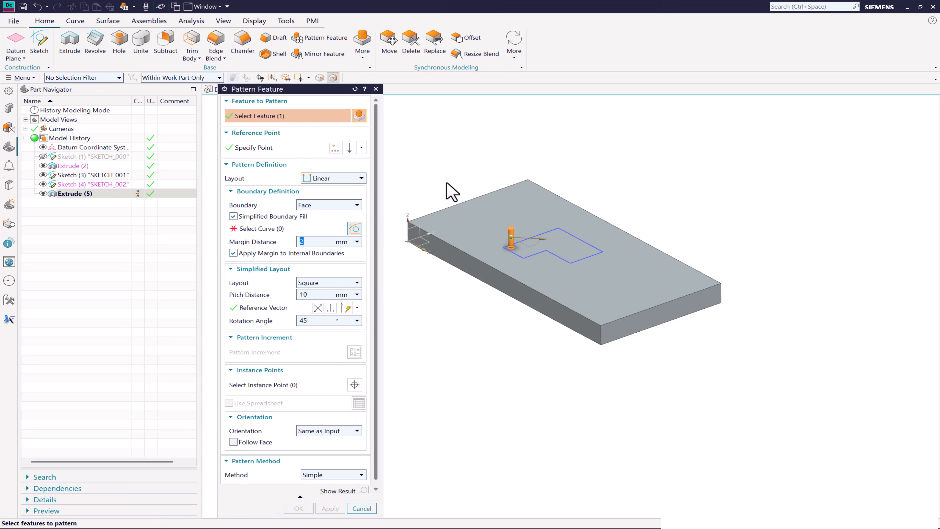
pyautogui.click(342, 206)
pyautogui.click(339, 236)
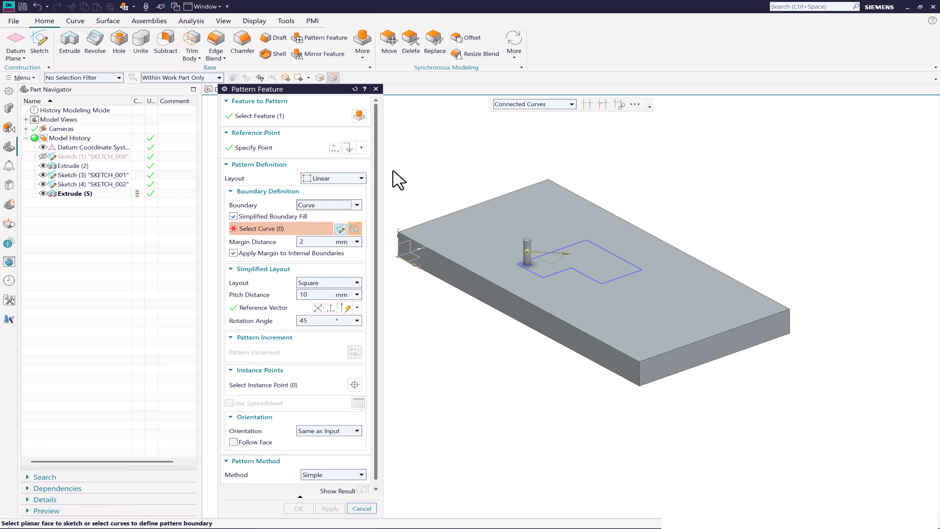
pyautogui.click(570, 248)
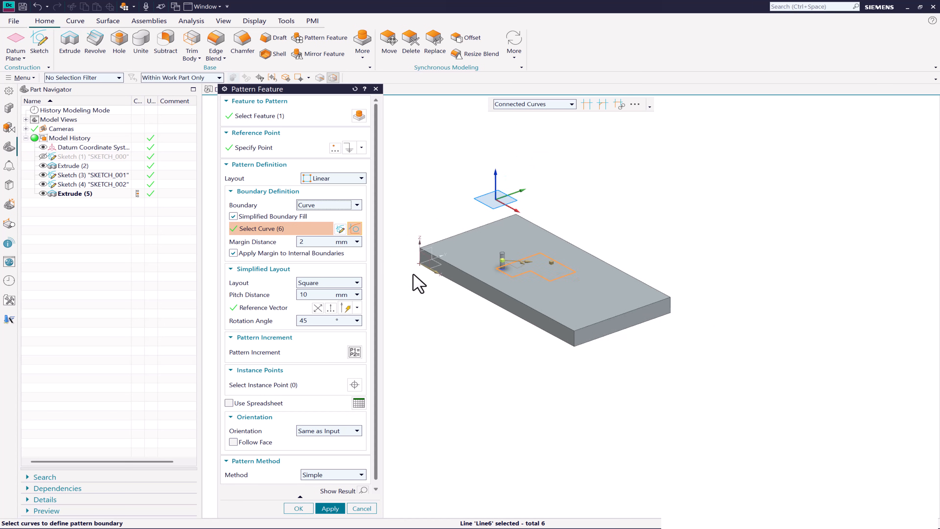
# Try pitch distances of 2 mm and 4 mm for the pin fill inside the L-shaped boundary.
pyautogui.click(317, 295)
pyautogui.write('2')
pyautogui.press('Return')
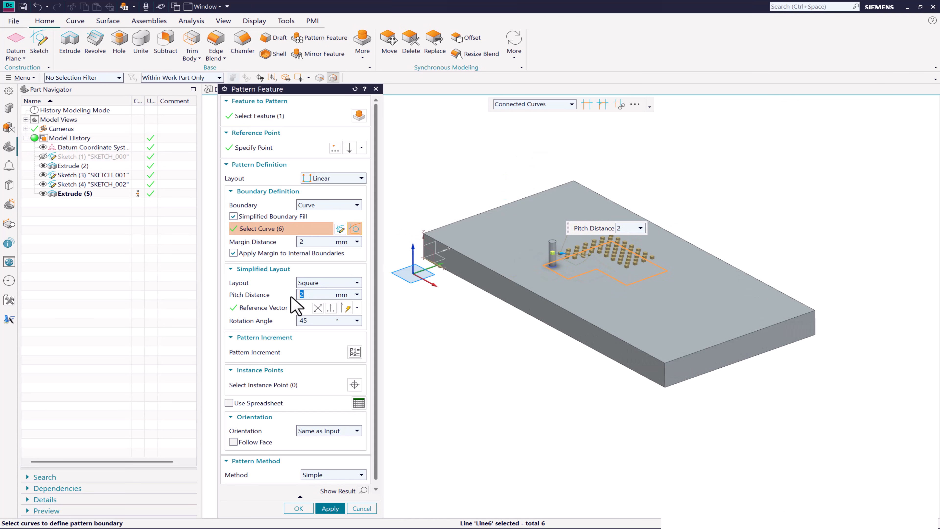
pyautogui.moveTo(495, 336); pyautogui.dragTo(480, 355, button='middle')
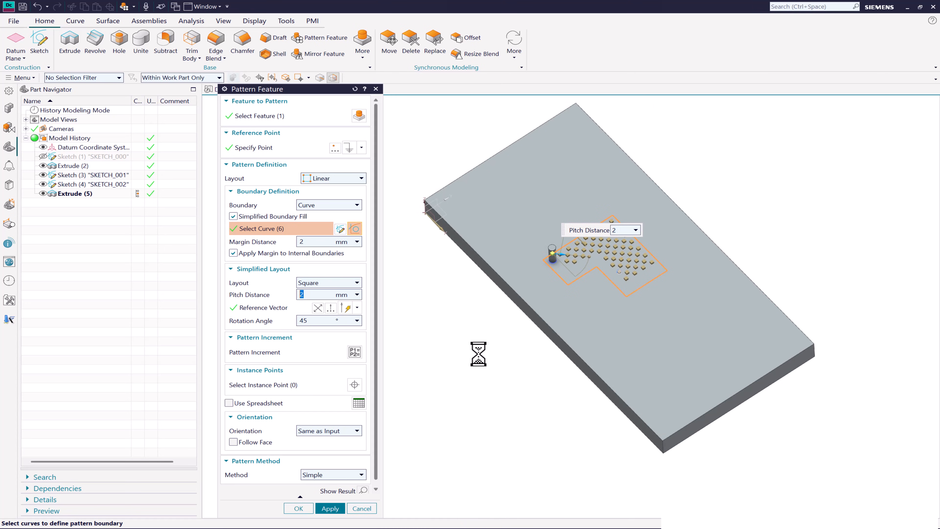
pyautogui.press('Return')
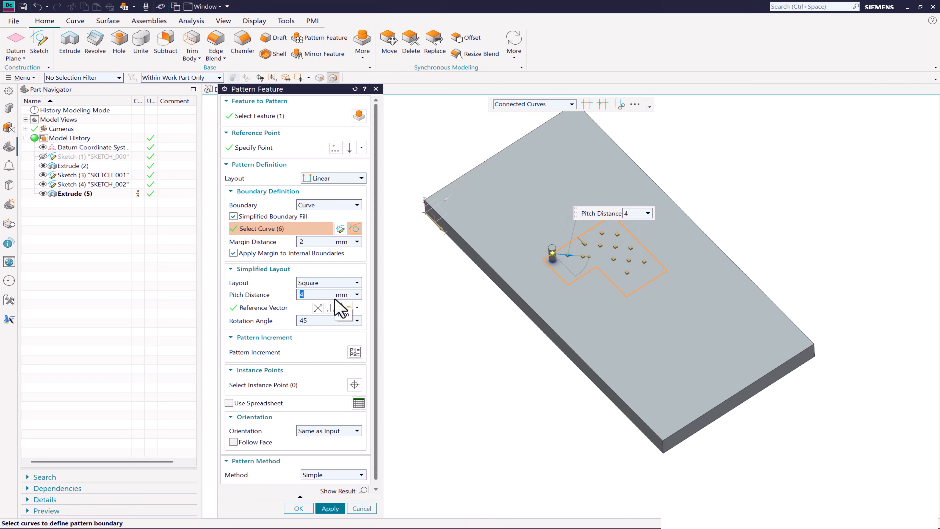
# Set the pin pattern's rotation angle to 0° and its pitch distance to 5 mm.
pyautogui.click(311, 320)
pyautogui.write('0')
pyautogui.press('Return')
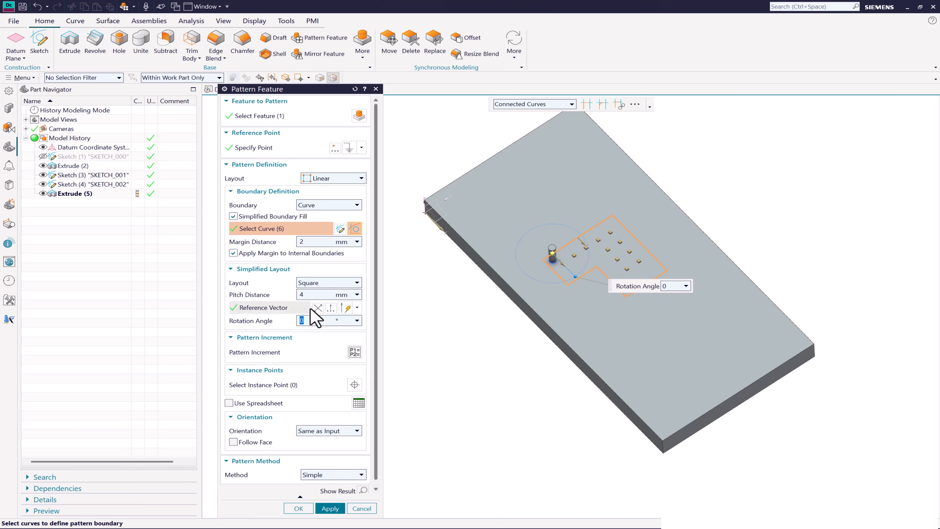
pyautogui.click(293, 294)
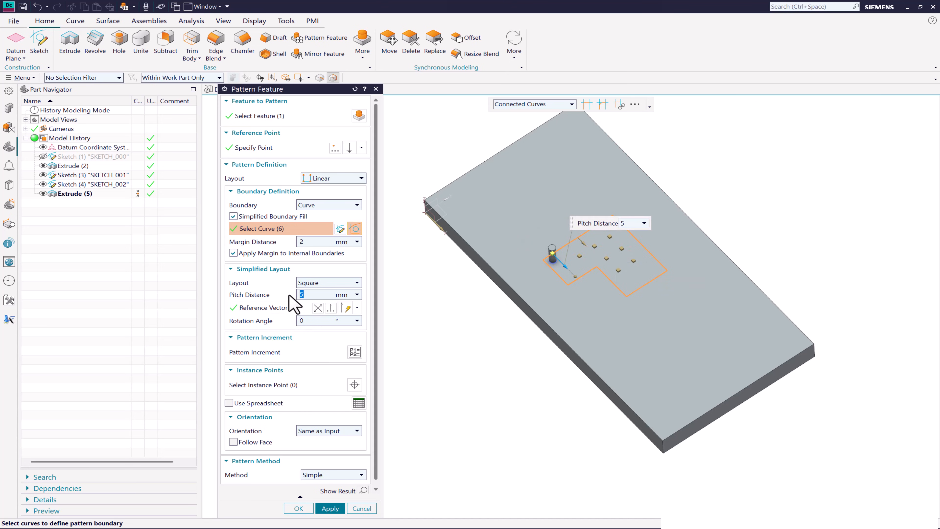
# Create the pin pattern with 5 mm pitch inside the L-shaped boundary and leave the Pattern Feature command.
pyautogui.click(329, 507)
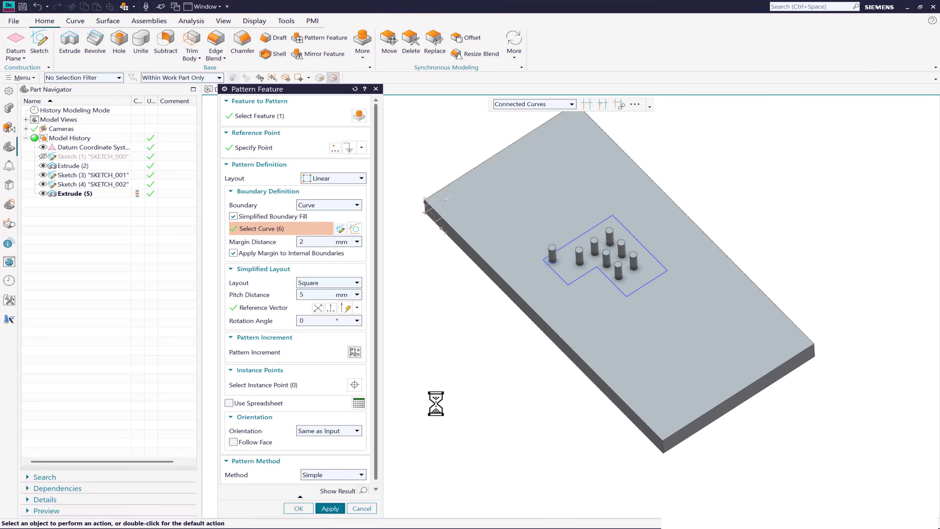
pyautogui.moveTo(468, 399)
pyautogui.mouseDown(button='middle')
pyautogui.moveTo(468, 367)
pyautogui.moveTo(472, 382)
pyautogui.mouseUp(button='middle')
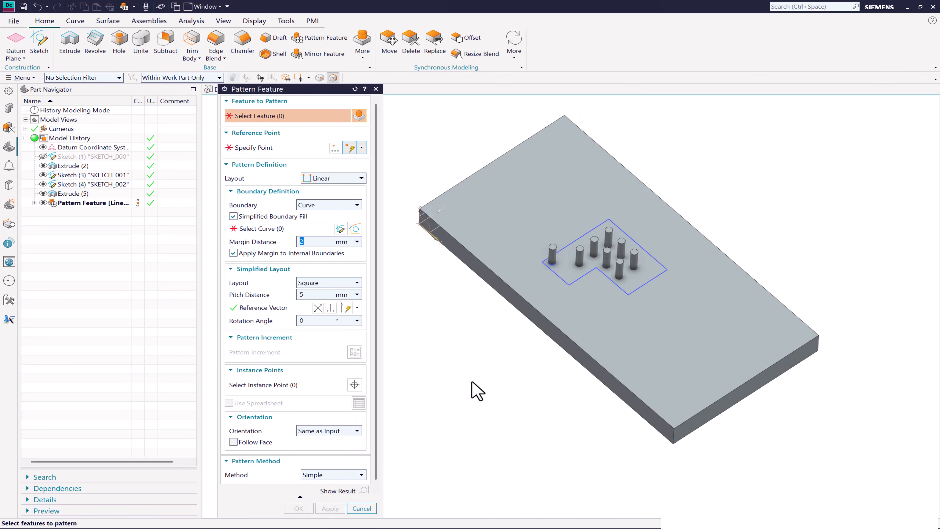
pyautogui.click(362, 508)
# Edit the pin pattern inside the L-shaped outline and set its pitch distance to 3 mm.
pyautogui.doubleClick(89, 203)
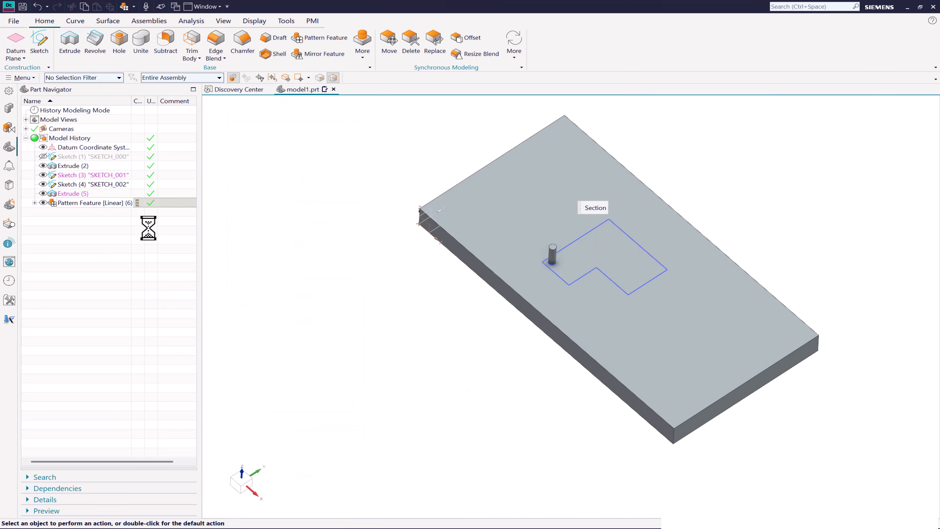
pyautogui.click(304, 295)
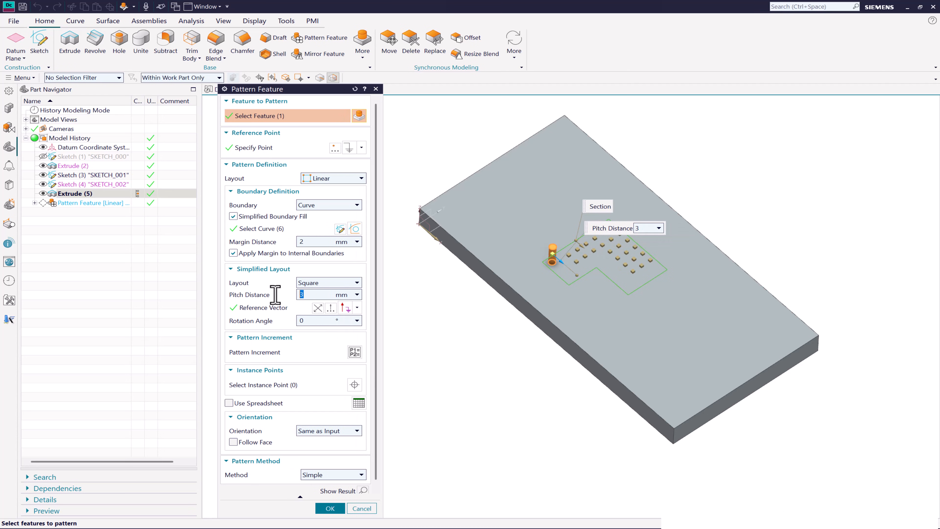
pyautogui.click(326, 509)
pyautogui.moveTo(396, 348); pyautogui.dragTo(392, 318, button='middle')
# Edit the pin pattern's boundary to Exclude and select the L-shaped sketch outline as the internal boundary.
pyautogui.doubleClick(108, 204)
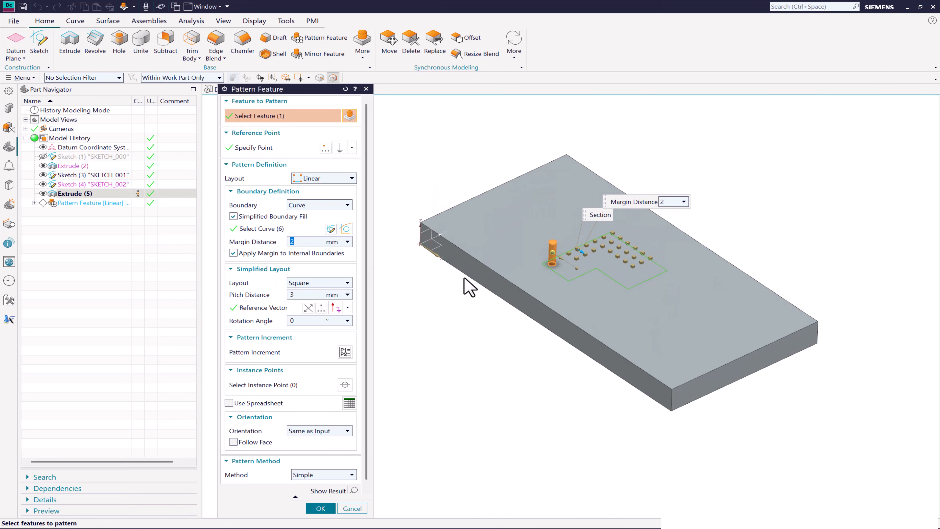
pyautogui.click(326, 205)
pyautogui.click(321, 242)
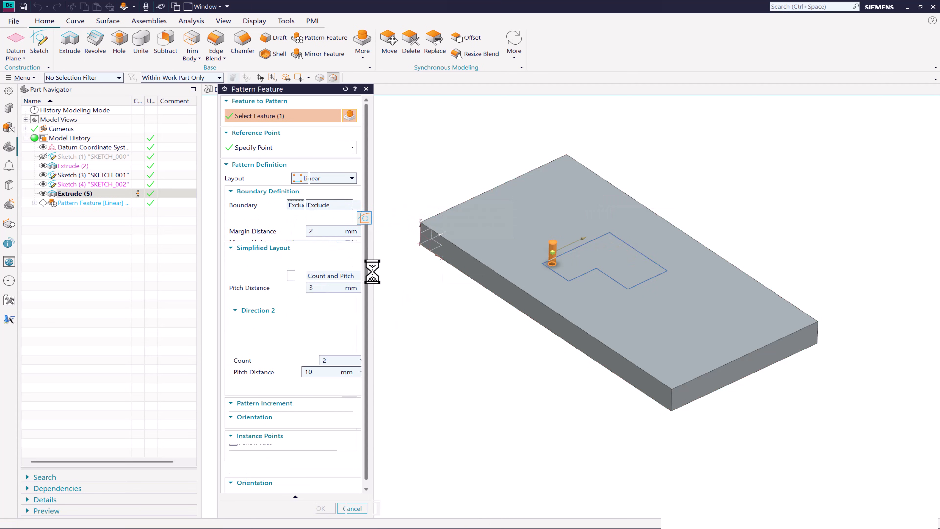
pyautogui.click(263, 219)
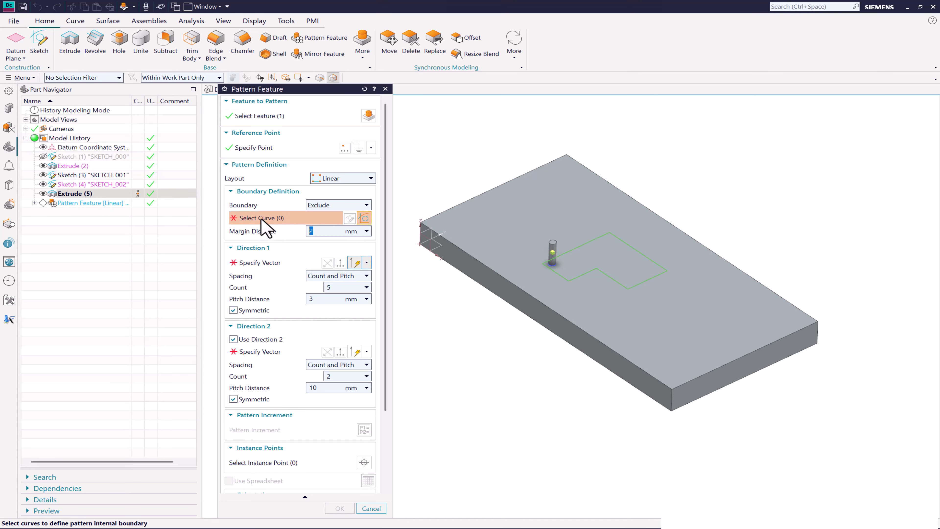
pyautogui.click(583, 245)
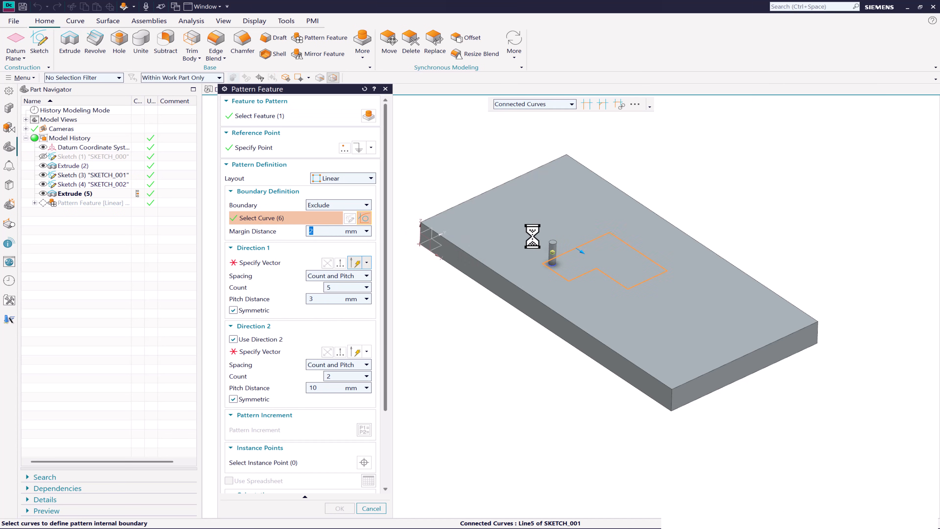
# Define the pattern directions along the plate's length and width, pointing toward the origin side, turn off Symmetric for both, and accept.
pyautogui.click(272, 261)
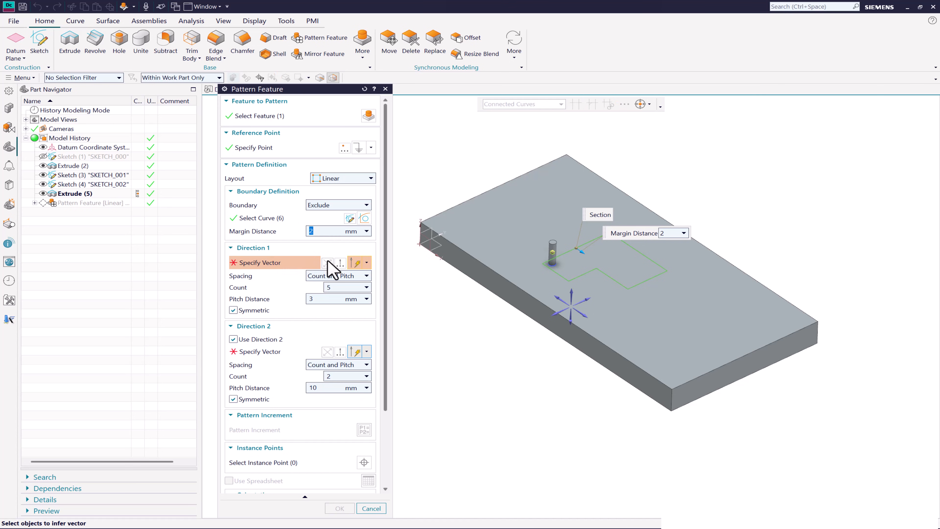
pyautogui.click(584, 314)
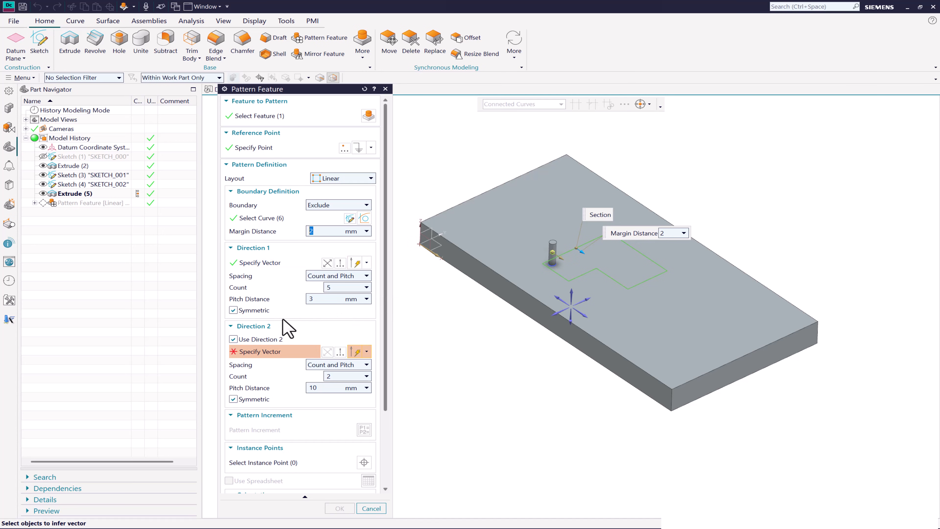
pyautogui.click(583, 301)
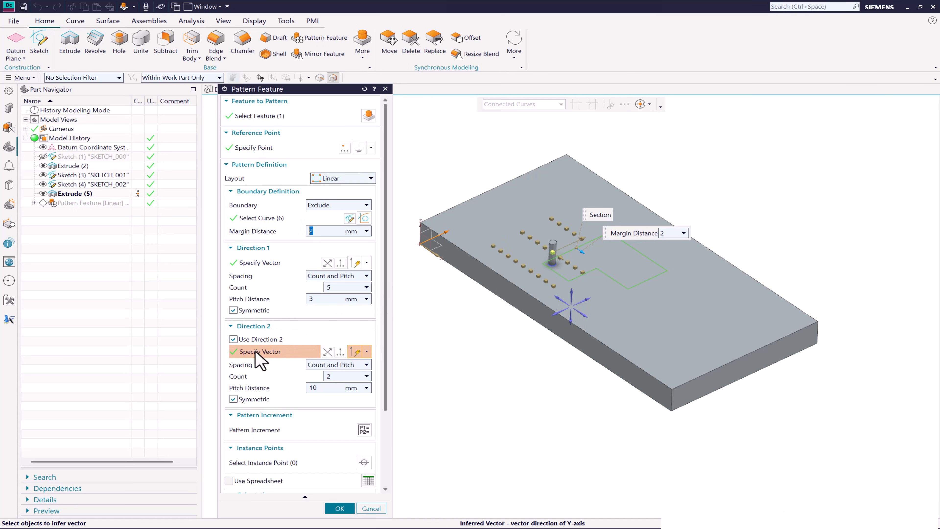
pyautogui.click(234, 311)
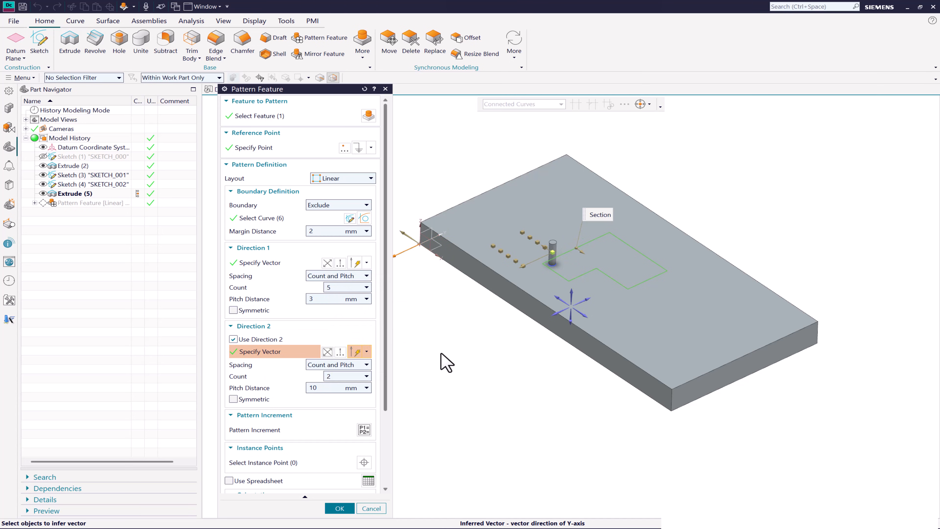
pyautogui.click(339, 508)
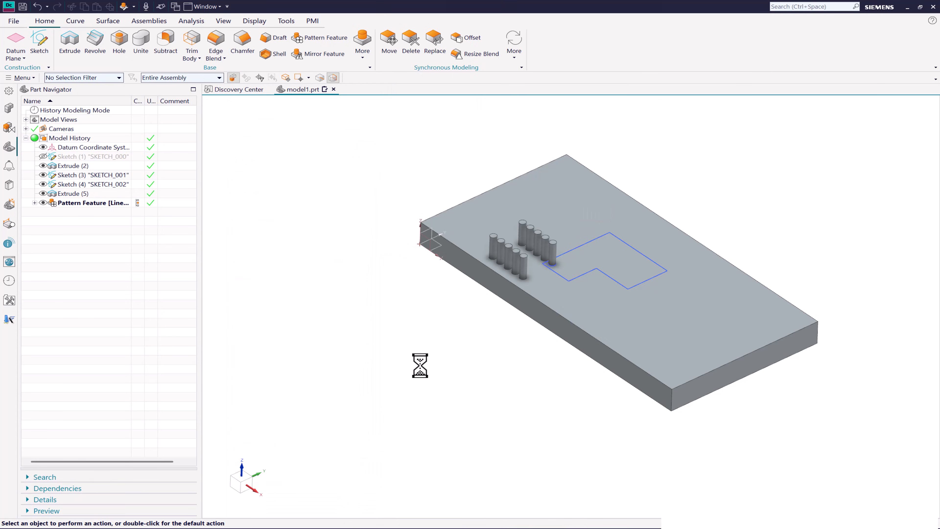
pyautogui.moveTo(420, 363)
pyautogui.mouseDown(button='middle')
pyautogui.moveTo(413, 340)
pyautogui.moveTo(415, 354)
pyautogui.mouseUp(button='middle')
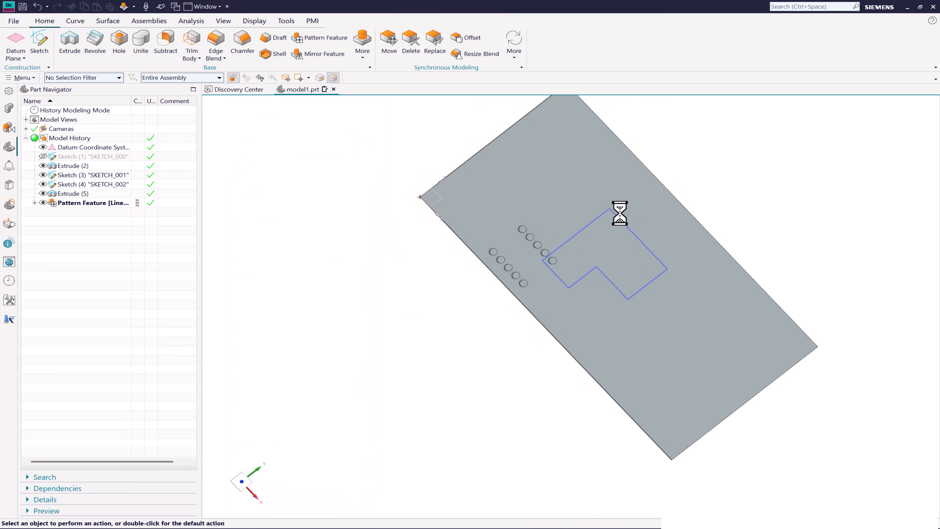
# Edit the pin pattern: reverse Direction 2 and set its count to 4, and set Direction 1's count to 6.
pyautogui.doubleClick(94, 203)
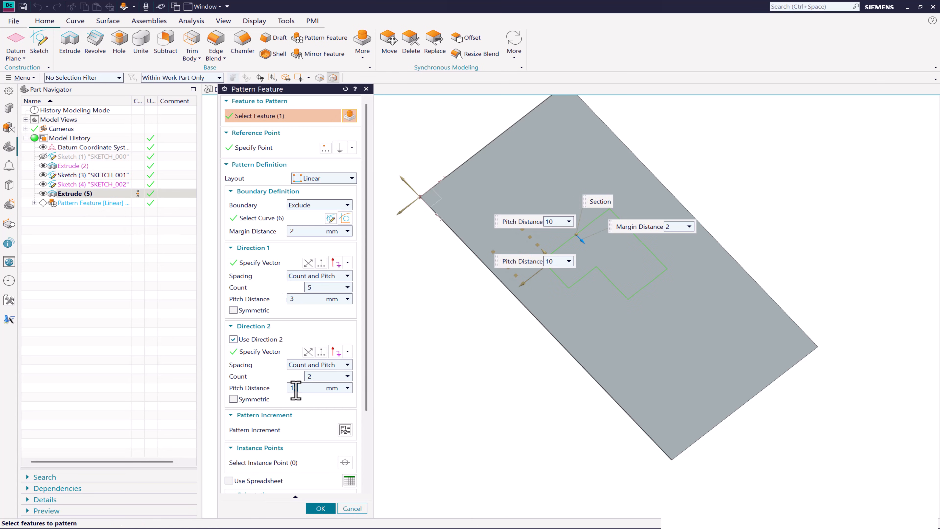
pyautogui.click(314, 376)
pyautogui.write('5')
pyautogui.press('Return')
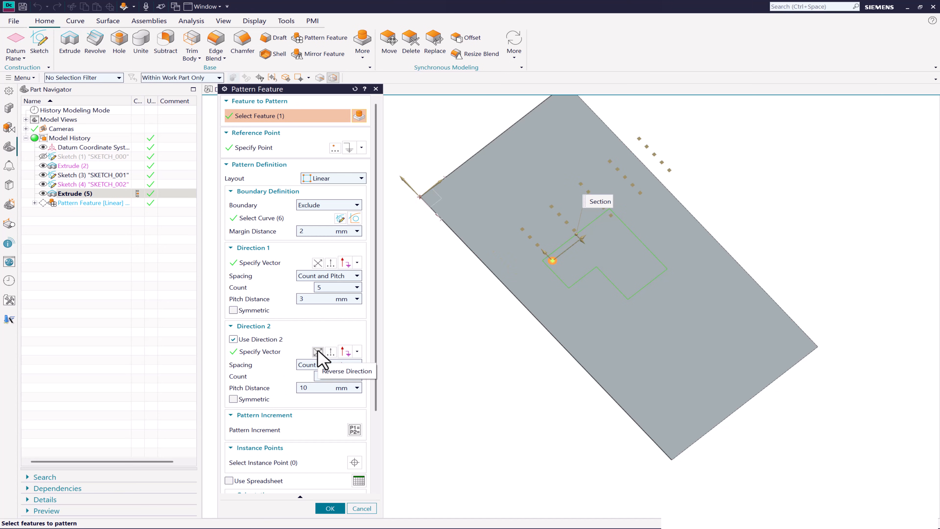
pyautogui.click(319, 388)
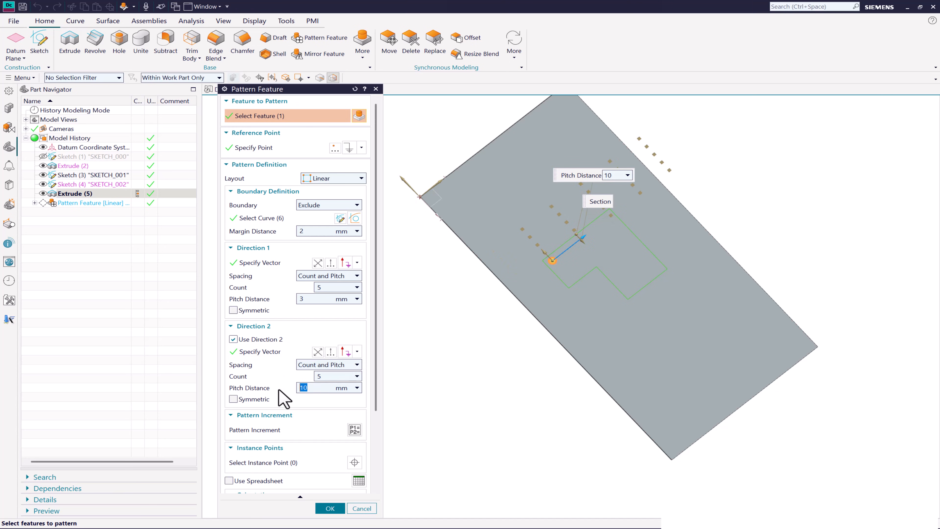
pyautogui.press('Return')
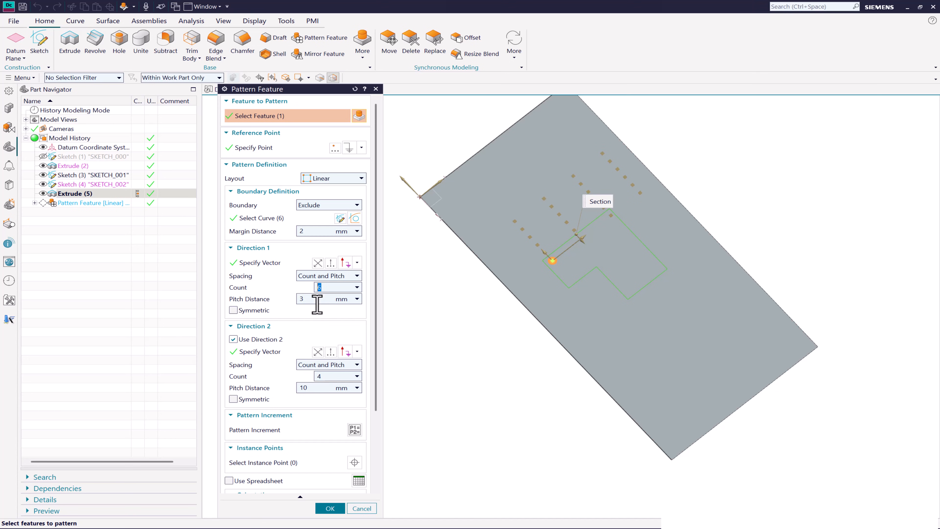
# Make Direction 1 symmetric with a count of 10 and a pitch distance of 5 mm.
pyautogui.click(232, 310)
pyautogui.doubleClick(315, 299)
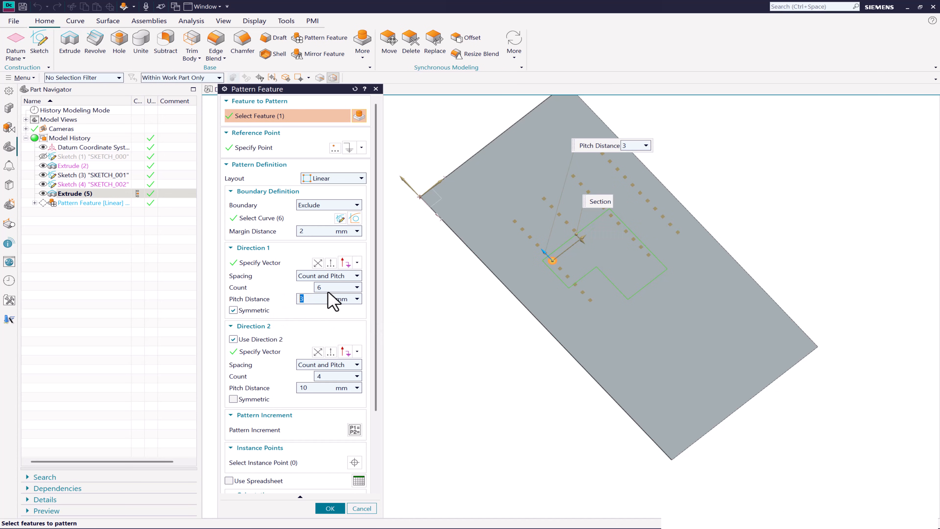
pyautogui.hotkey('shift', 'Tab')
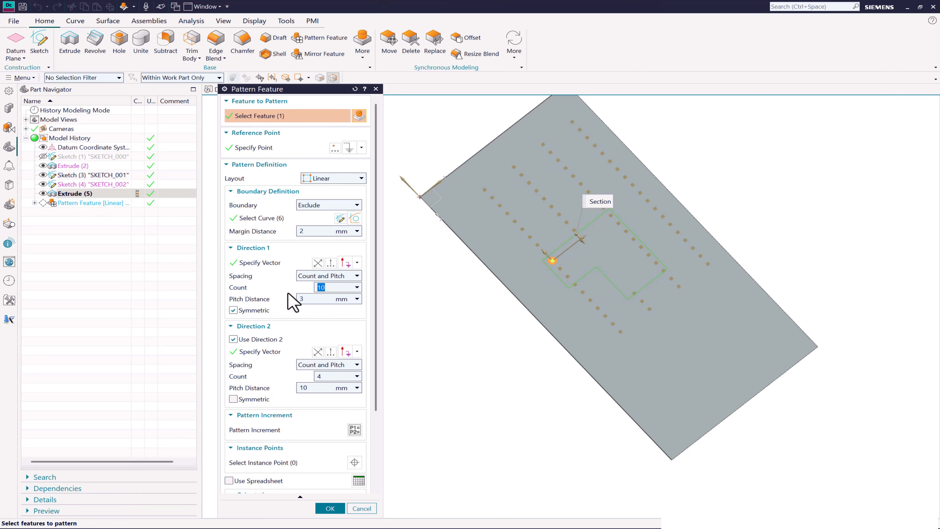
pyautogui.press('Tab')
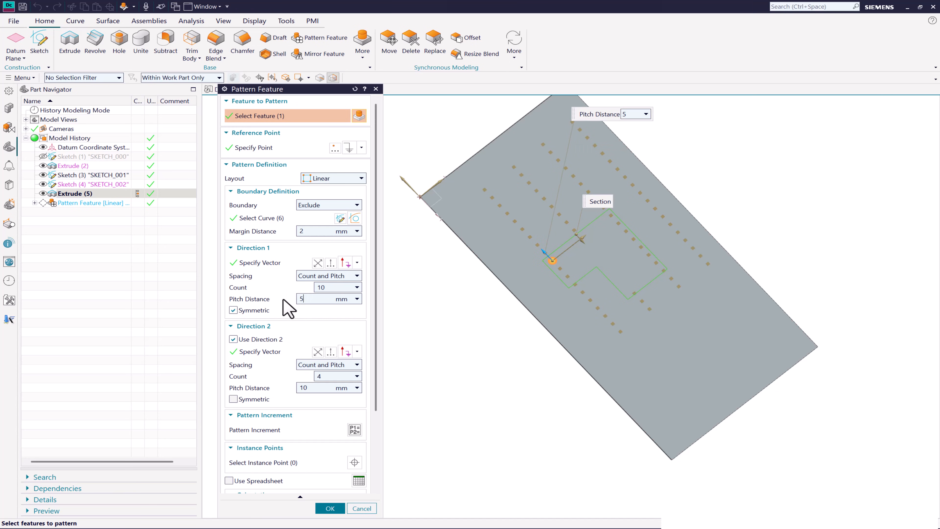
pyautogui.press('Return')
# Set Direction 1's pitch distance to 10 mm and its count to 4, and accept the pattern.
pyautogui.hotkey('shift', 'Tab')
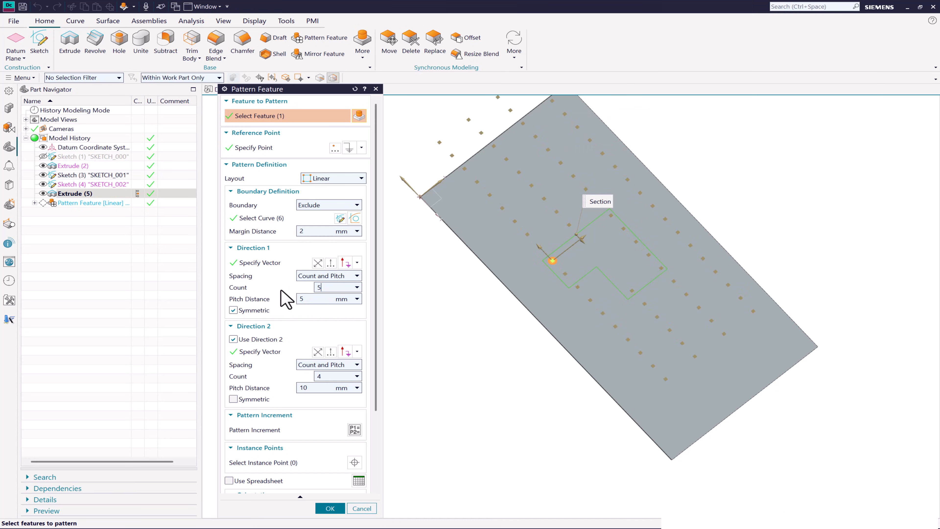
pyautogui.press('Tab')
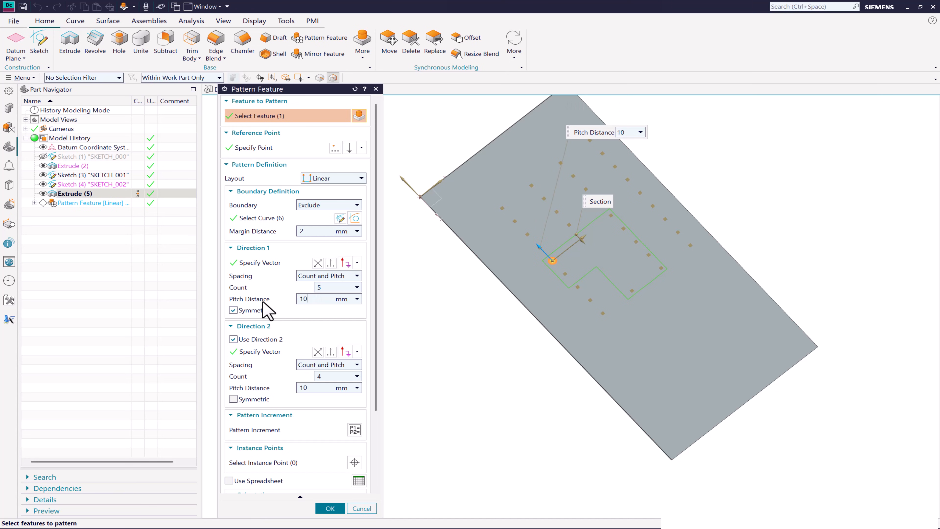
pyautogui.write('10')
pyautogui.press('Return')
pyautogui.hotkey('shift', 'Tab')
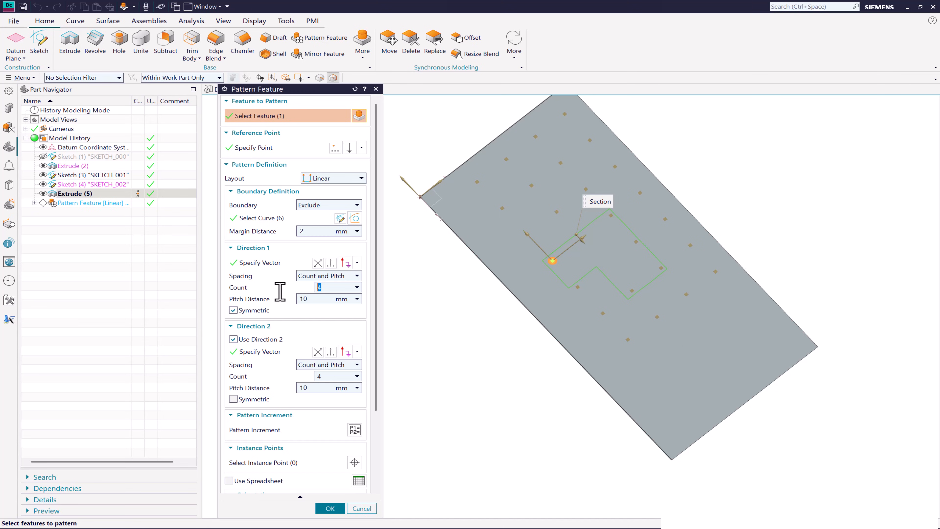
pyautogui.click(330, 509)
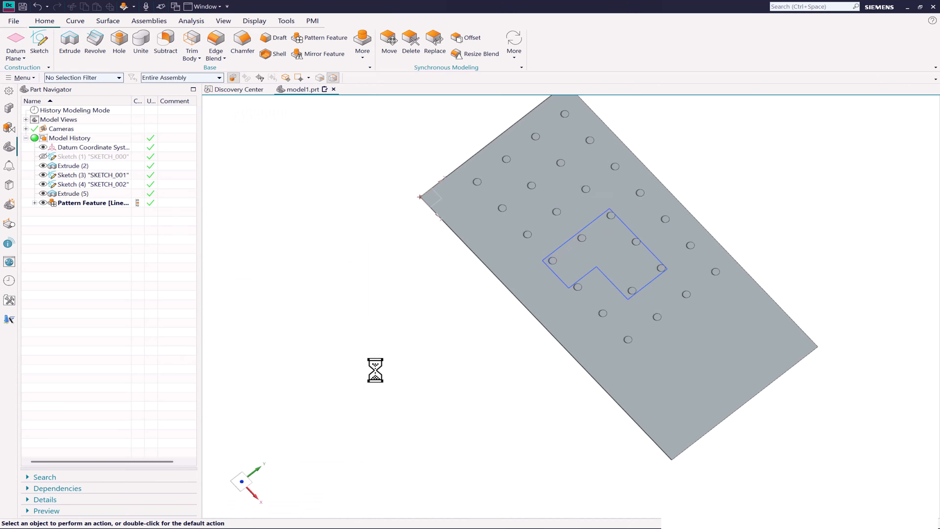
# Examine the pins around the L-shaped outline and review the pattern's Exclude boundary settings.
pyautogui.moveTo(390, 332); pyautogui.dragTo(410, 344, button='middle')
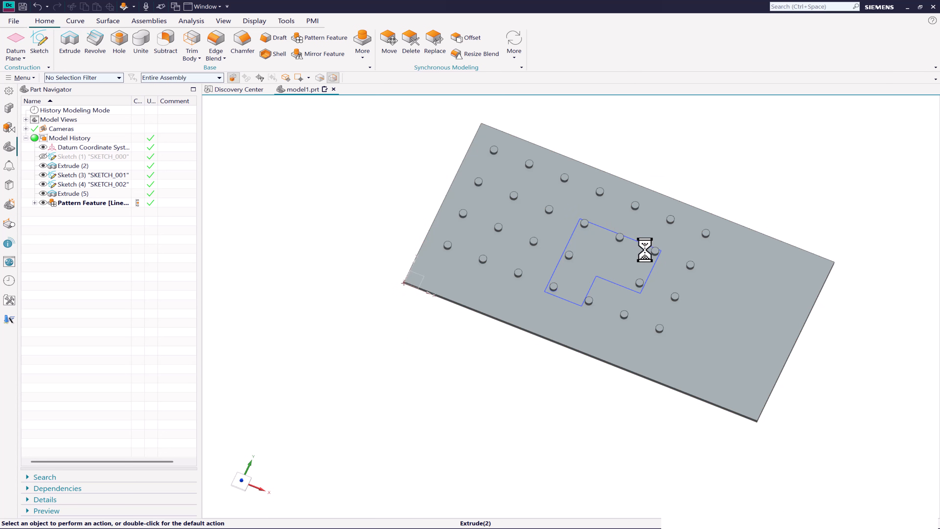
pyautogui.moveTo(538, 246); pyautogui.dragTo(446, 216, button='middle')
pyautogui.doubleClick(93, 203)
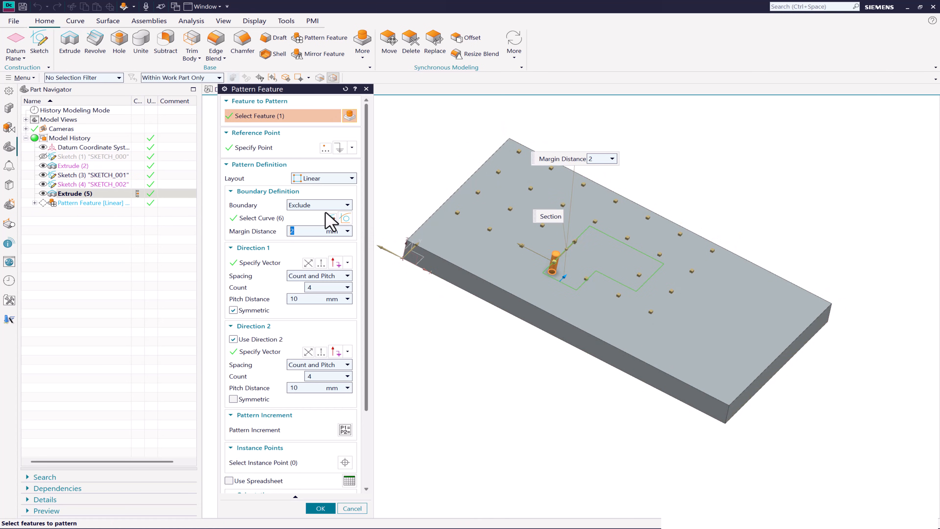
pyautogui.moveTo(412, 354); pyautogui.dragTo(377, 388, button='middle')
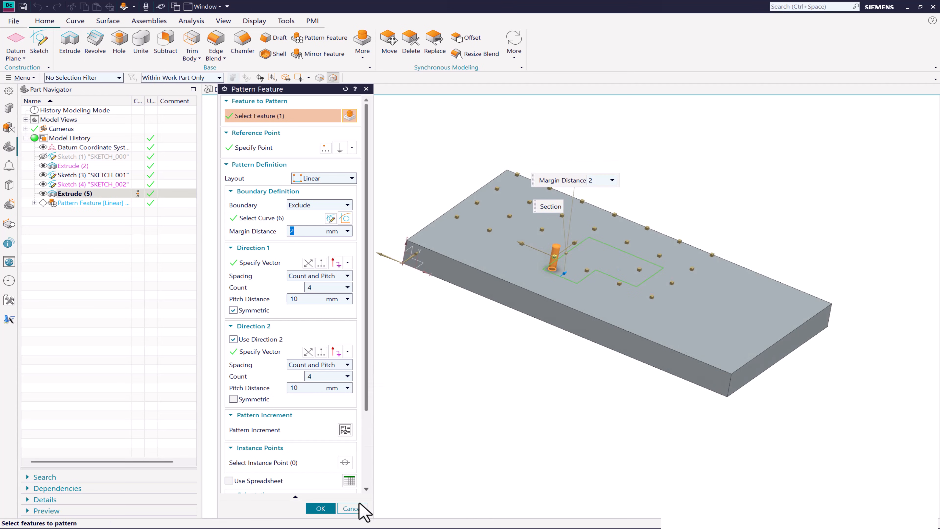
pyautogui.click(352, 508)
# In model2.prt, start a Pattern Feature of the small rectangular block on the disc with the Circular layout.
pyautogui.moveTo(310, 262); pyautogui.dragTo(322, 244, button='middle')
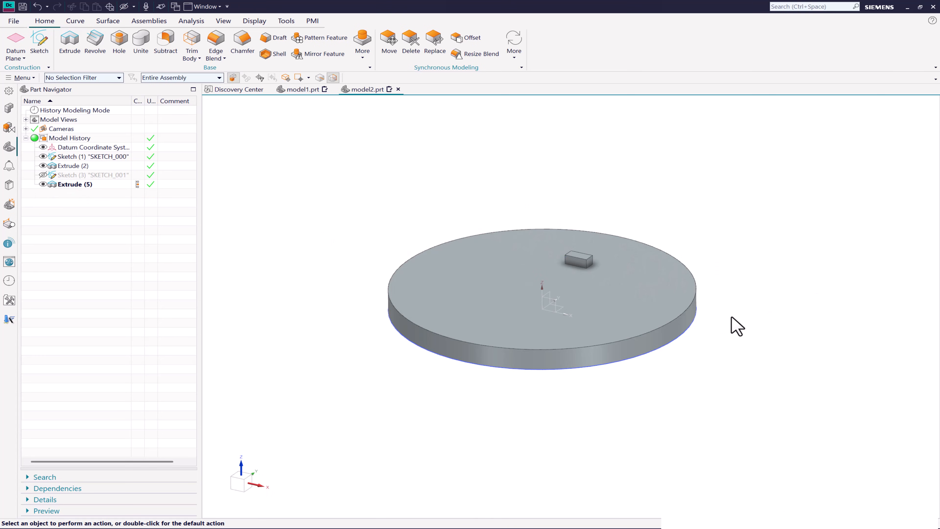
pyautogui.moveTo(275, 225); pyautogui.dragTo(297, 259, button='middle')
pyautogui.click(95, 185)
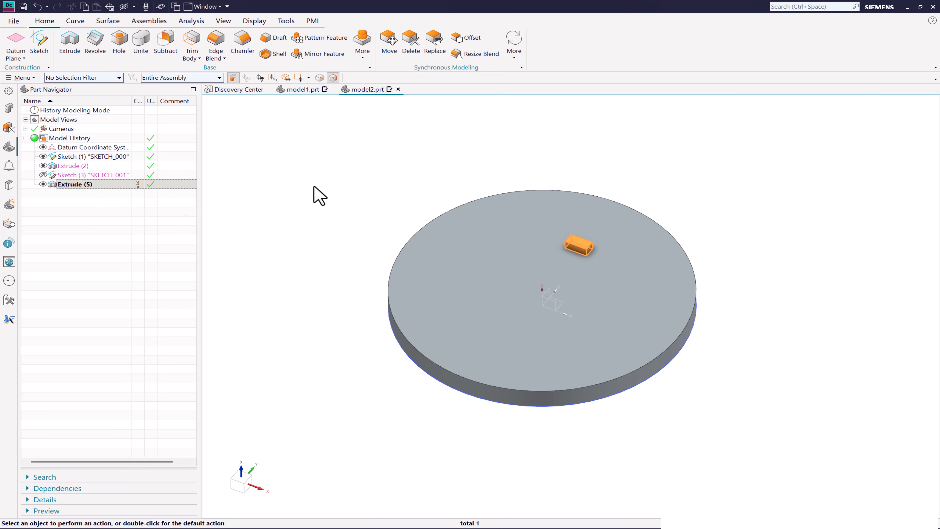
pyautogui.click(320, 38)
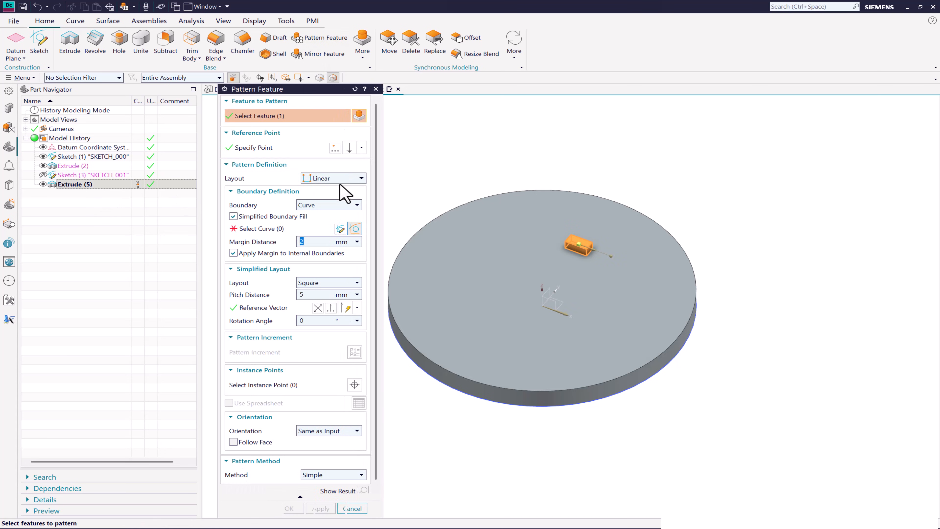
pyautogui.click(342, 179)
pyautogui.click(330, 195)
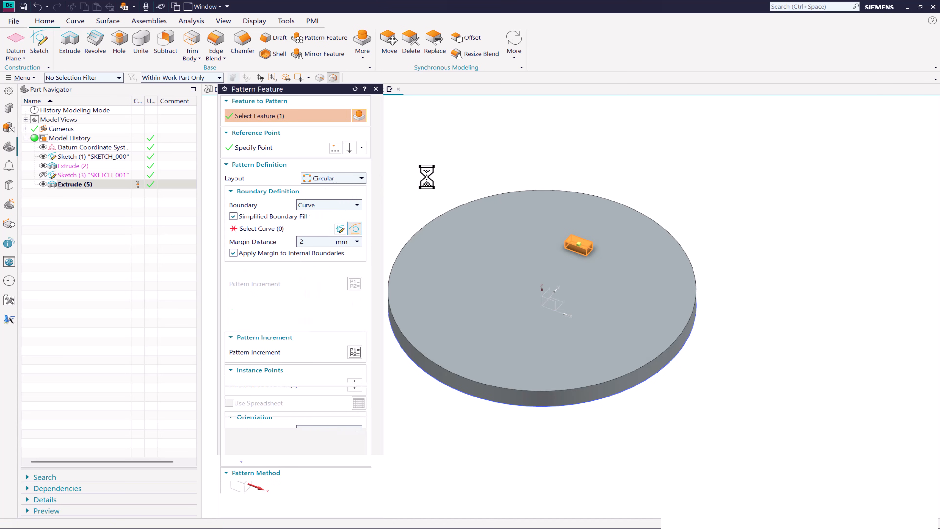
# Set the pattern's boundary to None and define its rotation axis as the vertical vector through the disc's center.
pyautogui.click(344, 206)
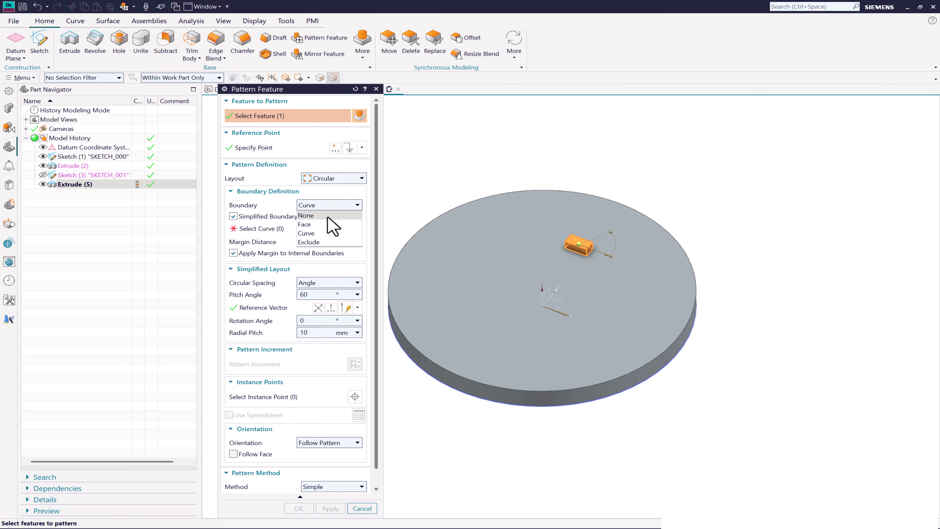
pyautogui.click(327, 217)
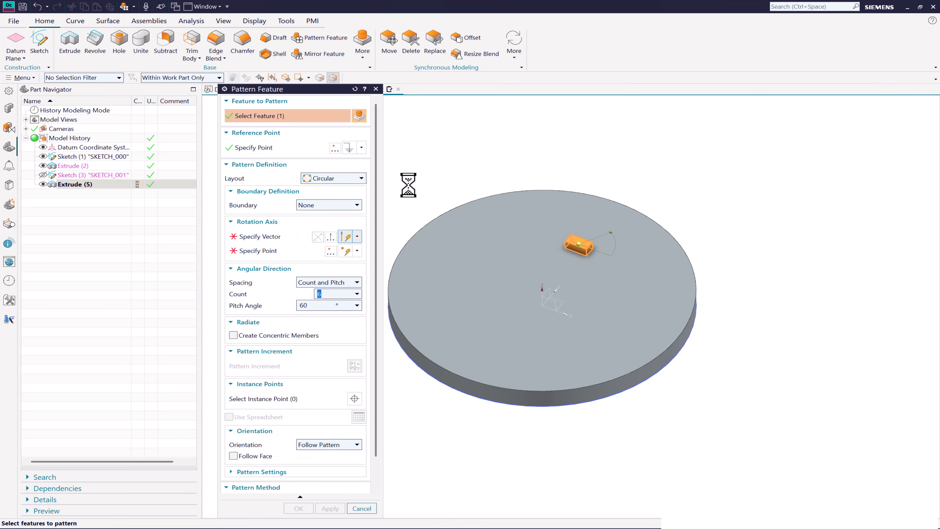
pyautogui.click(256, 239)
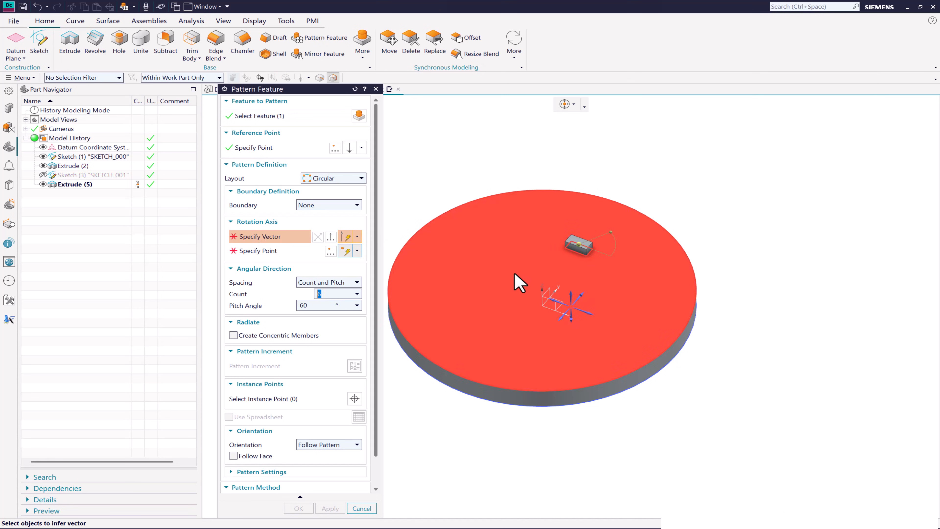
pyautogui.moveTo(462, 277); pyautogui.dragTo(577, 293, button='middle')
pyautogui.click(570, 293)
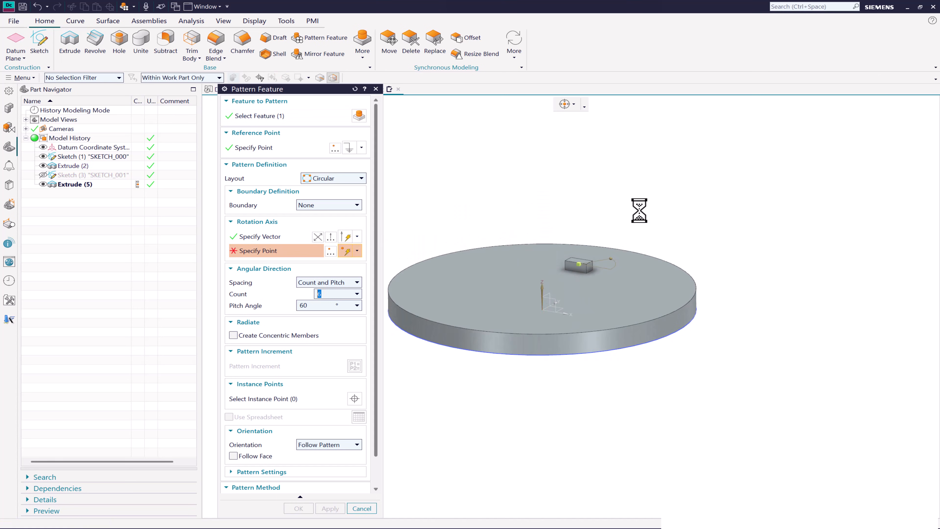
pyautogui.scroll(-1, 651, 220)
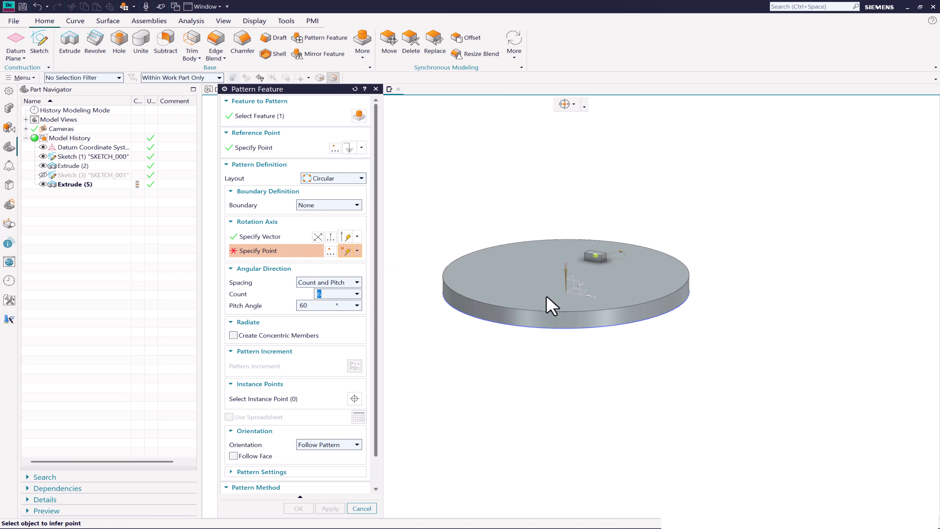
pyautogui.click(541, 319)
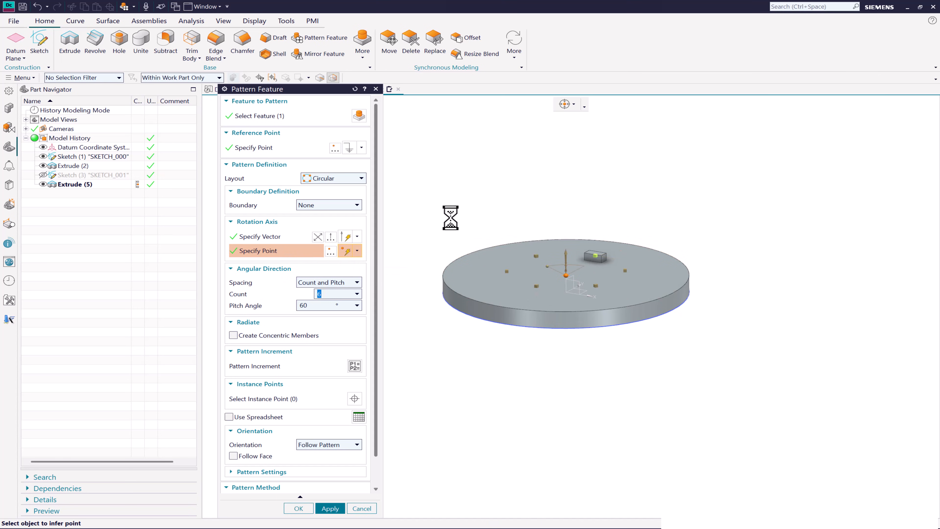
pyautogui.moveTo(447, 216); pyautogui.dragTo(451, 236, button='middle')
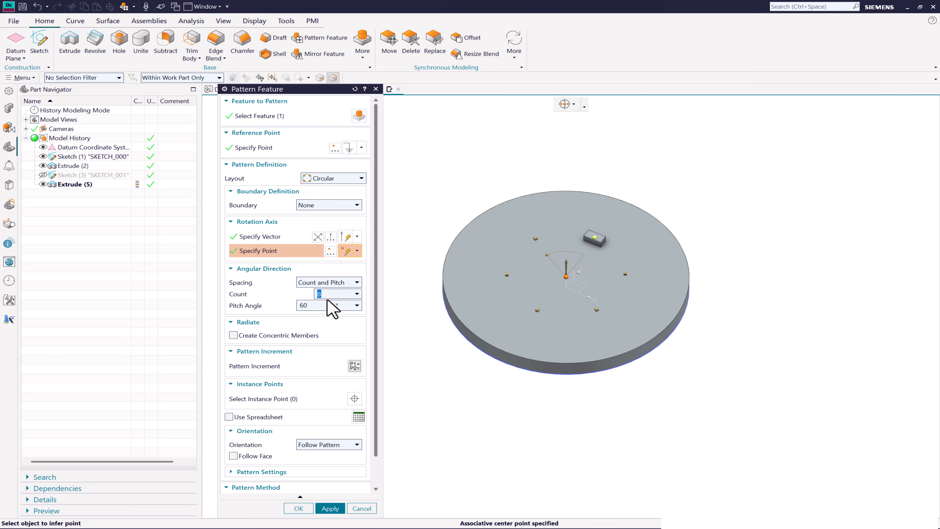
# Set the circular pattern's count to 8 and pitch angle to 360/8, create it and leave the command.
pyautogui.click(321, 305)
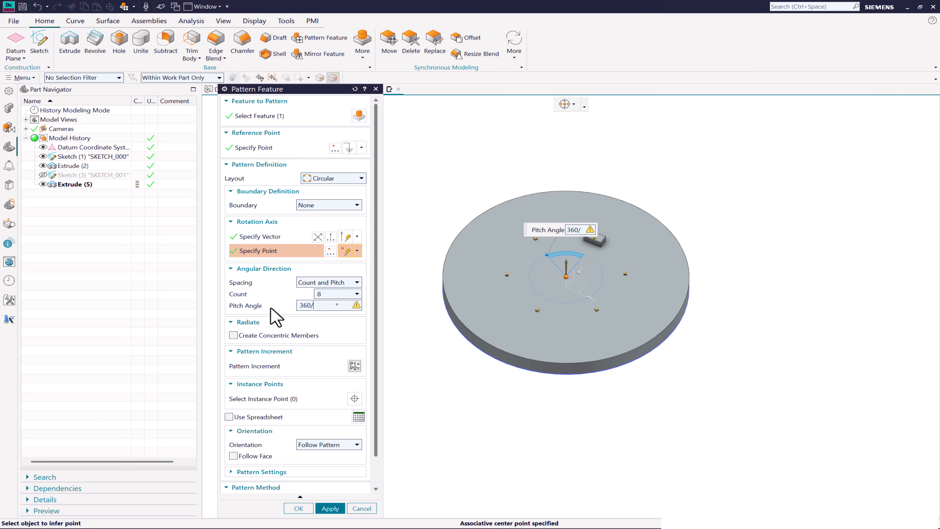
pyautogui.write('/8')
pyautogui.press('Return')
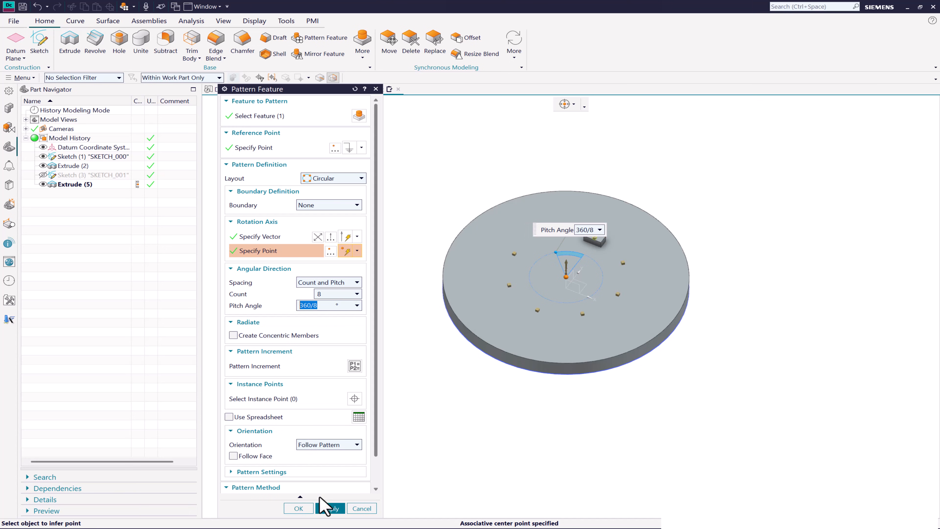
pyautogui.click(322, 505)
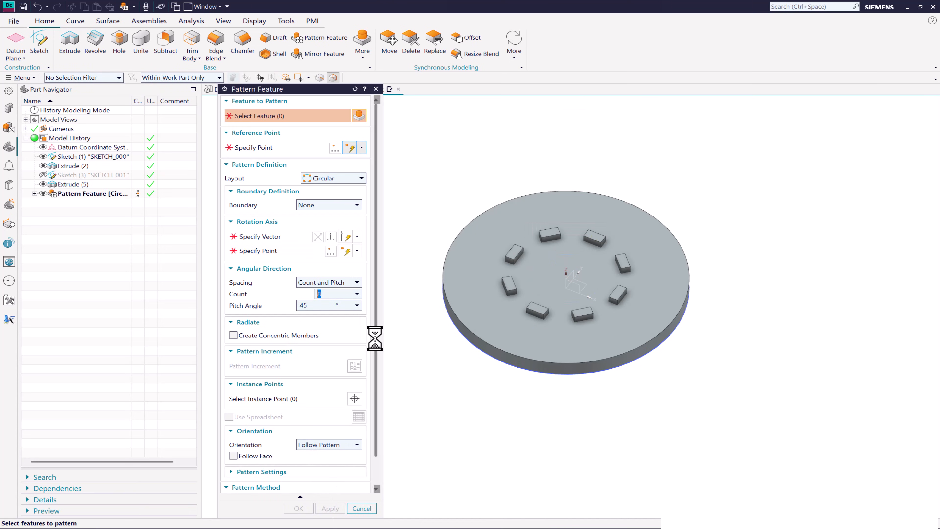
pyautogui.click(361, 508)
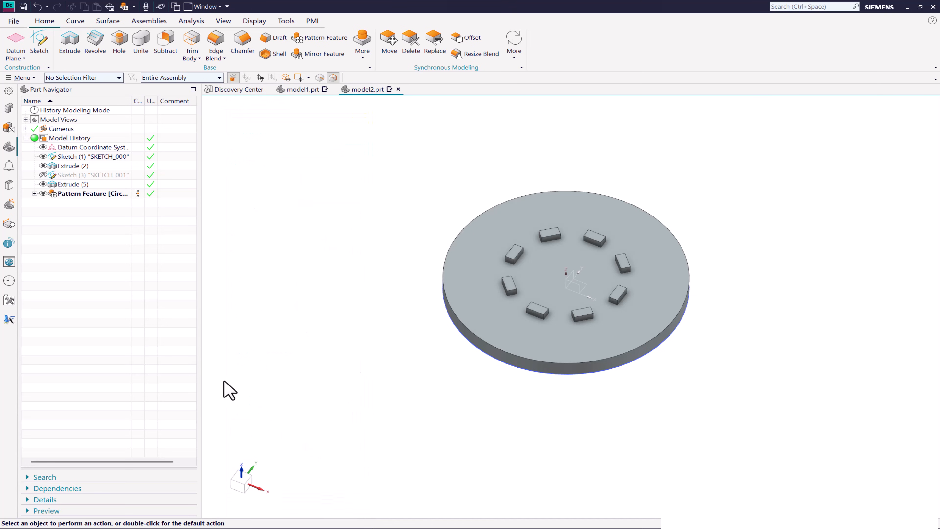
# Edit the circular pattern to use Count and Span spacing with a span angle of 180°.
pyautogui.doubleClick(80, 193)
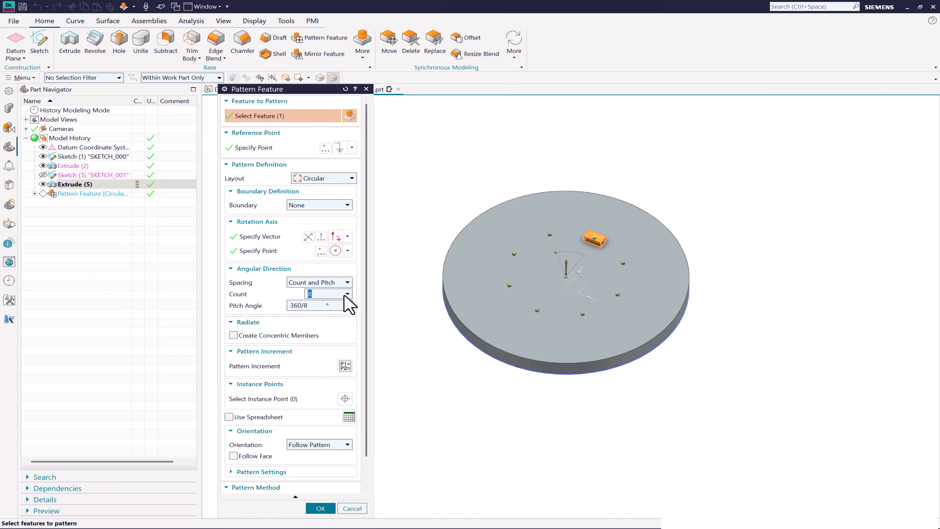
pyautogui.click(338, 282)
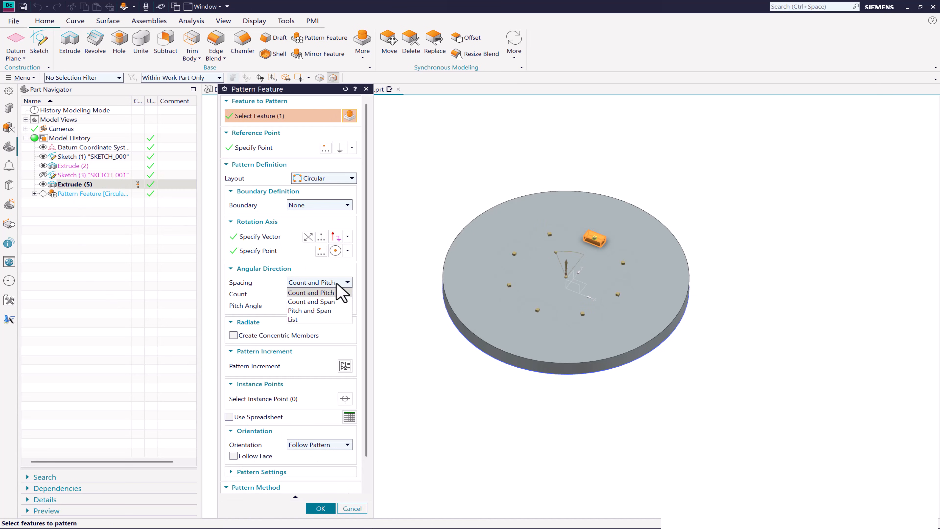
pyautogui.click(333, 301)
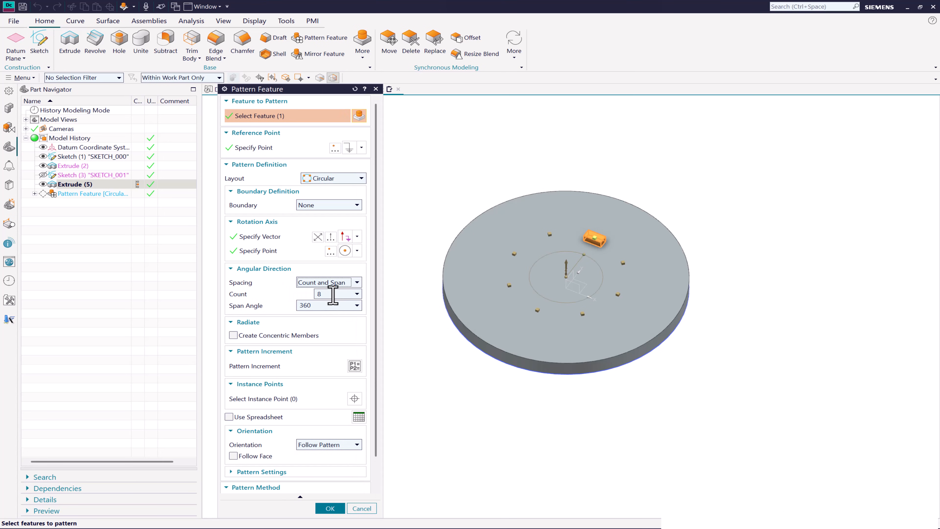
pyautogui.moveTo(324, 306); pyautogui.dragTo(288, 305)
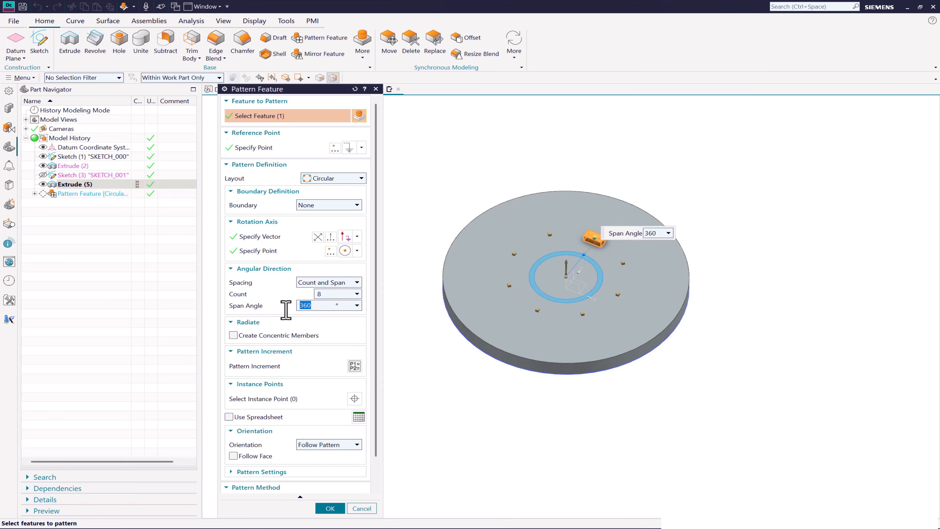
pyautogui.press('Return')
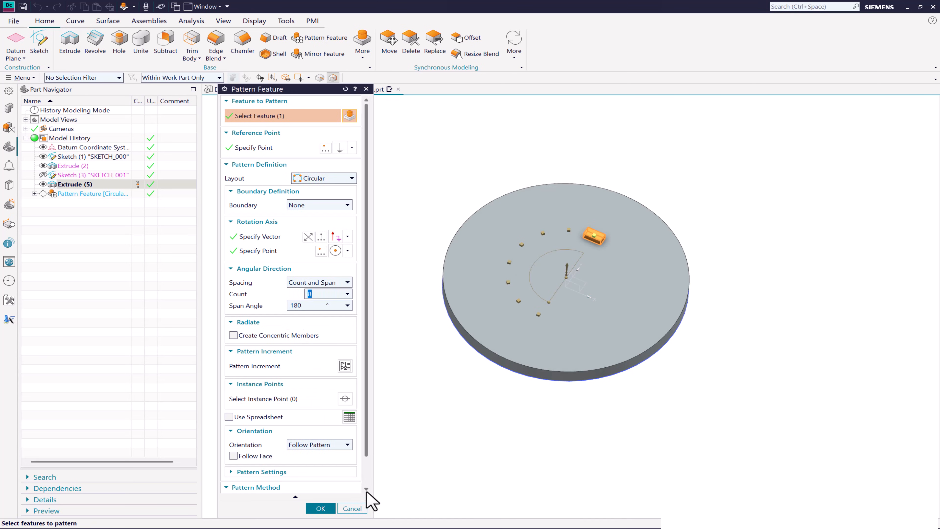
pyautogui.click(354, 506)
# Delete the circular pattern and set up a new one of the rectangular block about the disc's vertical center axis.
pyautogui.rightClick(109, 193)
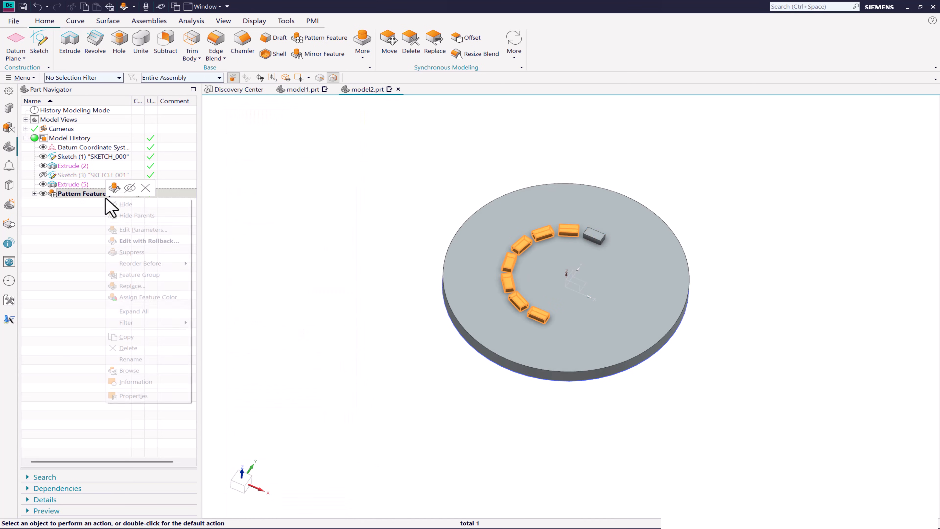
pyautogui.click(149, 351)
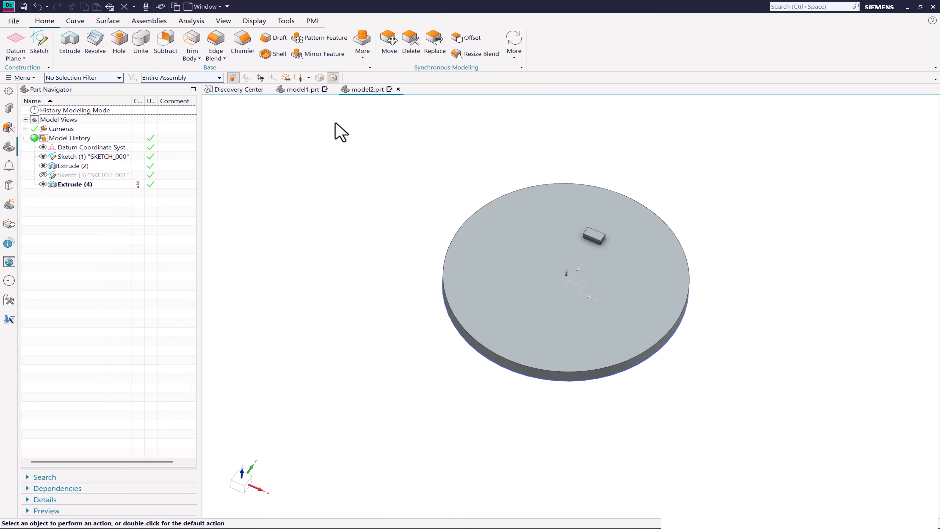
pyautogui.click(319, 38)
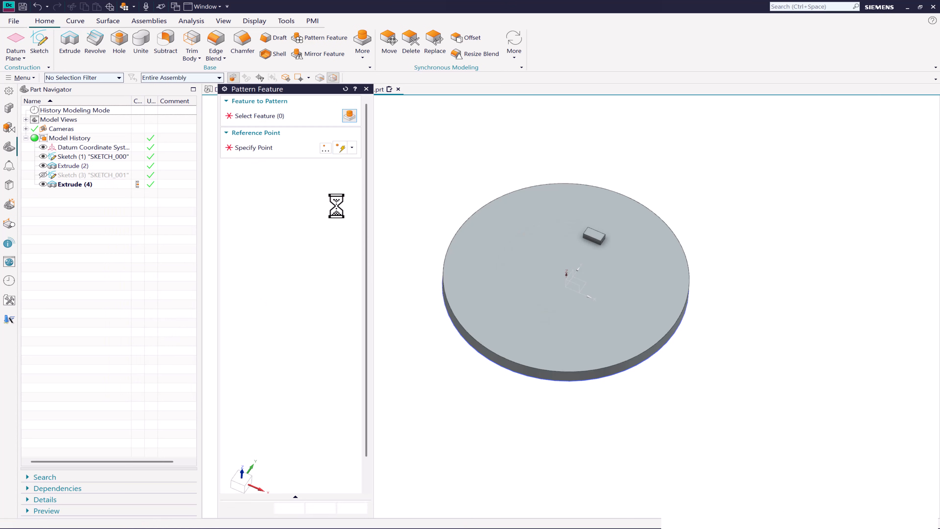
pyautogui.click(594, 240)
pyautogui.click(263, 239)
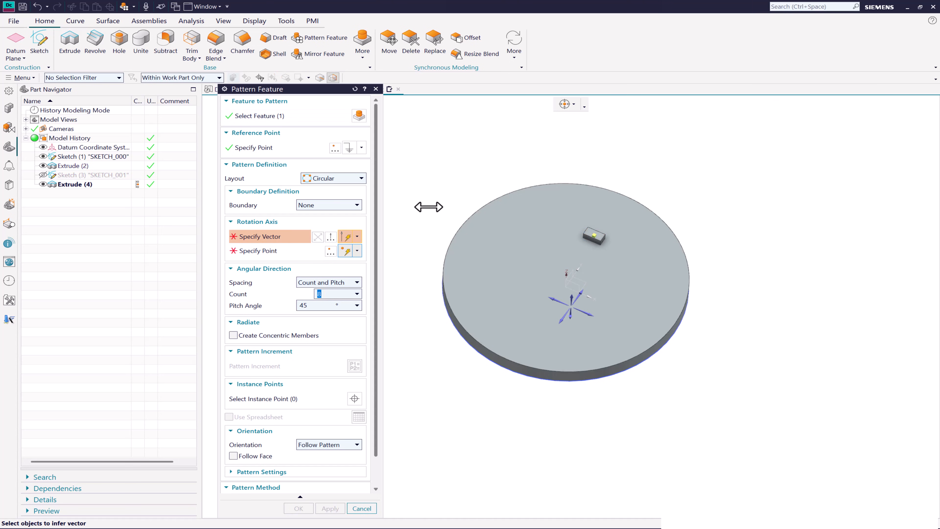
pyautogui.moveTo(428, 206); pyautogui.dragTo(430, 179, button='middle')
pyautogui.click(570, 292)
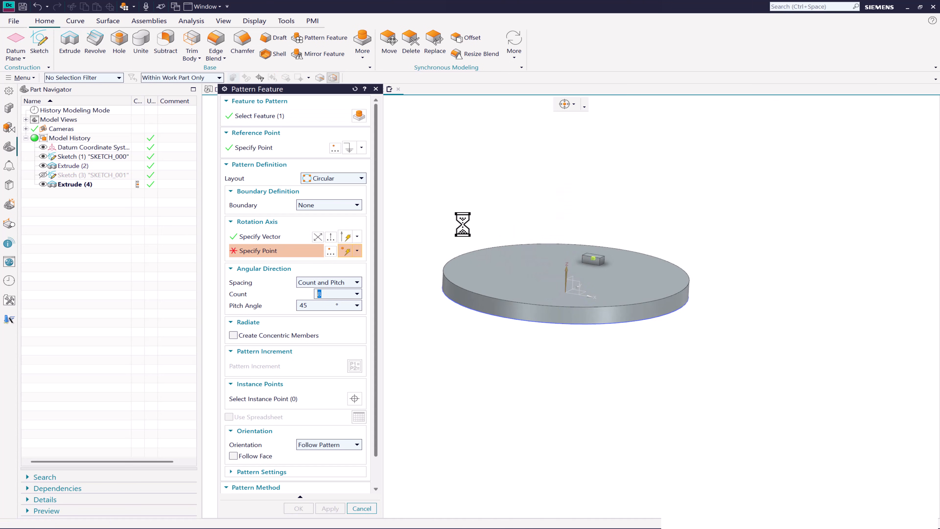
pyautogui.moveTo(463, 218); pyautogui.dragTo(424, 234, button='middle')
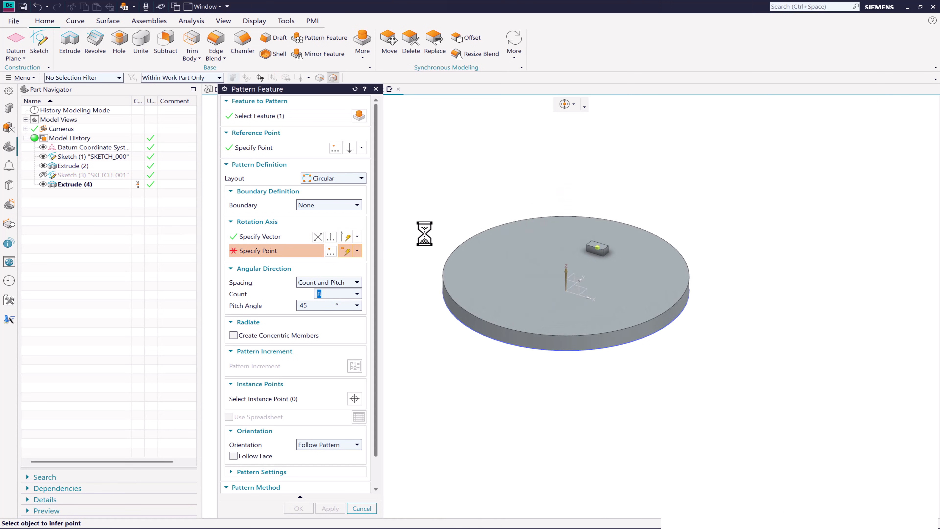
pyautogui.click(457, 249)
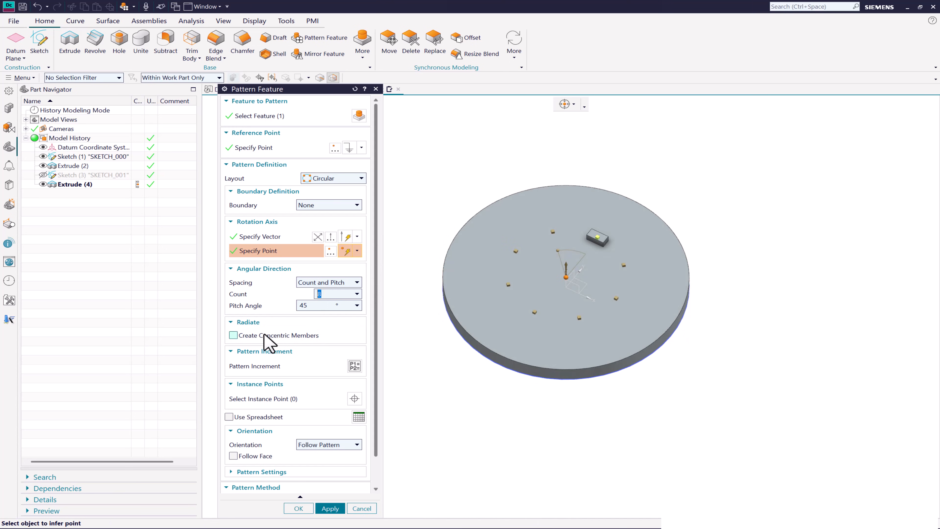
# Enable Create Concentric Members with a radial pitch distance of 14 mm and create the pattern.
pyautogui.click(234, 335)
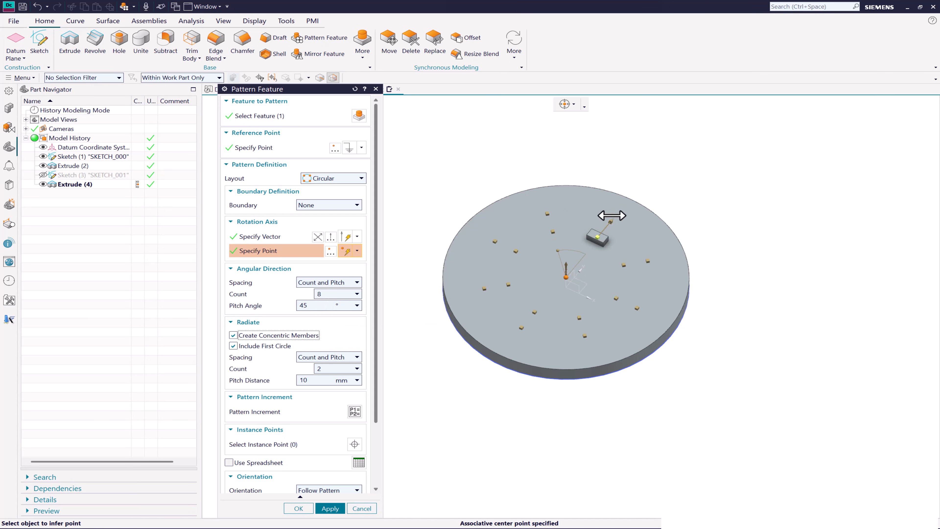
pyautogui.moveTo(612, 215); pyautogui.dragTo(620, 211)
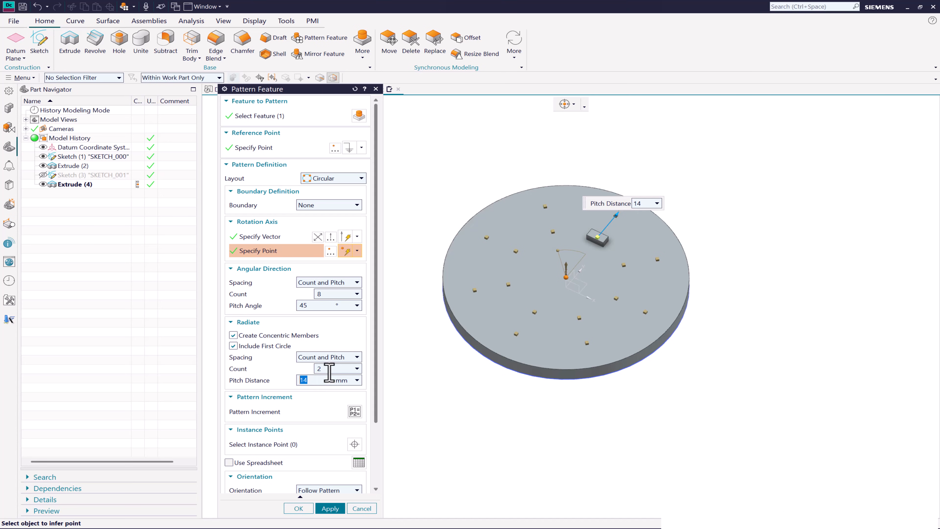
pyautogui.click(329, 508)
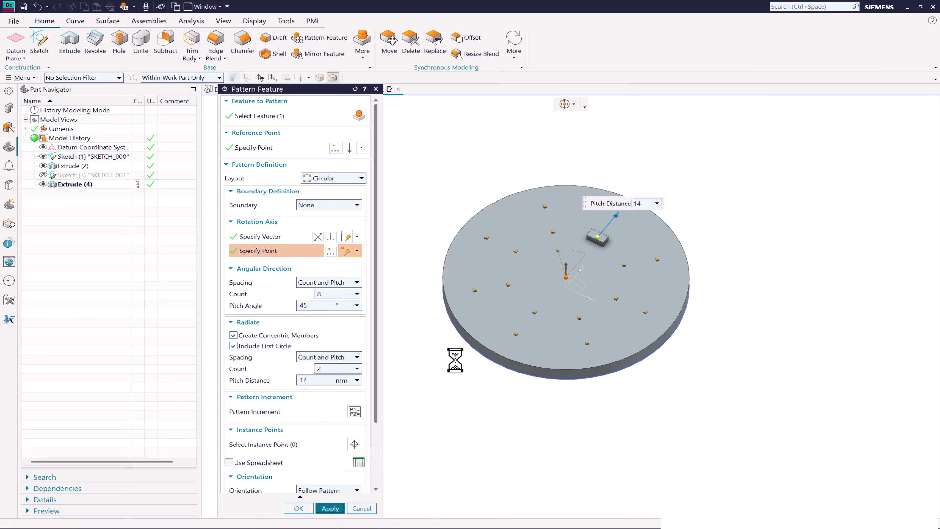
pyautogui.moveTo(453, 365)
pyautogui.mouseDown(button='middle')
pyautogui.moveTo(444, 384)
pyautogui.moveTo(467, 357)
pyautogui.moveTo(438, 369)
pyautogui.mouseUp(button='middle')
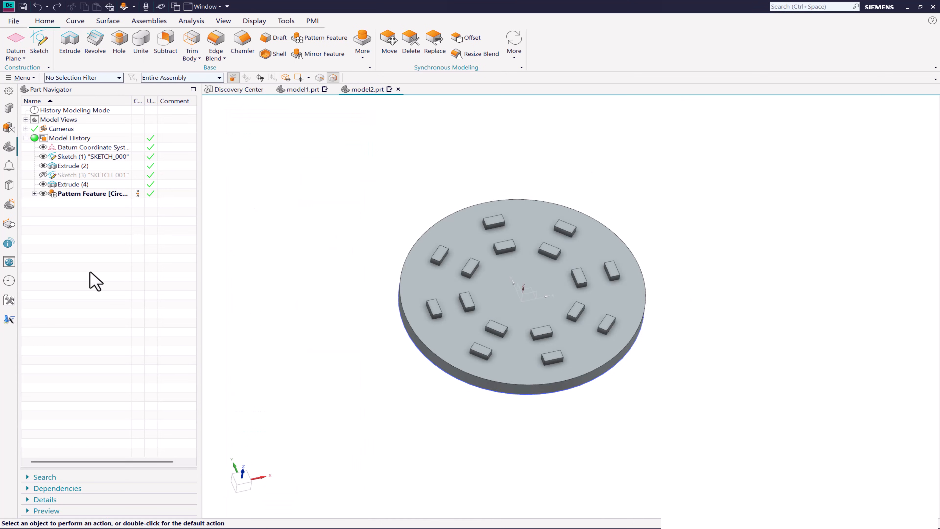
# Reopen the concentric circular pattern for editing, try the Same as Input orientation and return it to Follow Pattern.
pyautogui.doubleClick(89, 194)
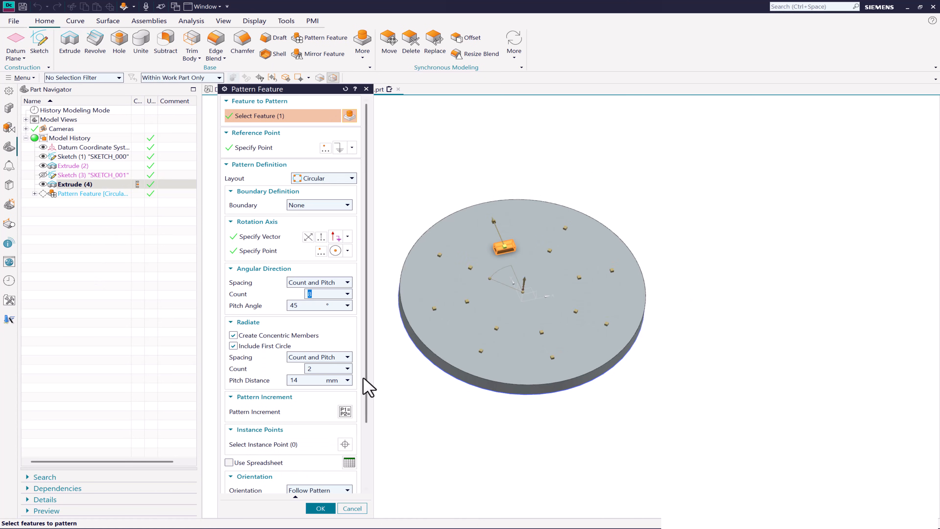
pyautogui.scroll(-3, 366, 424)
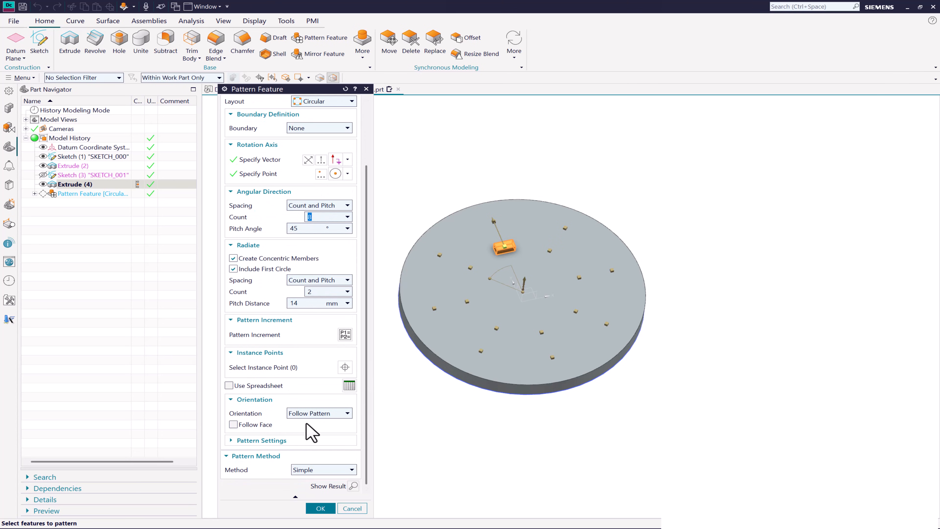
pyautogui.click(322, 414)
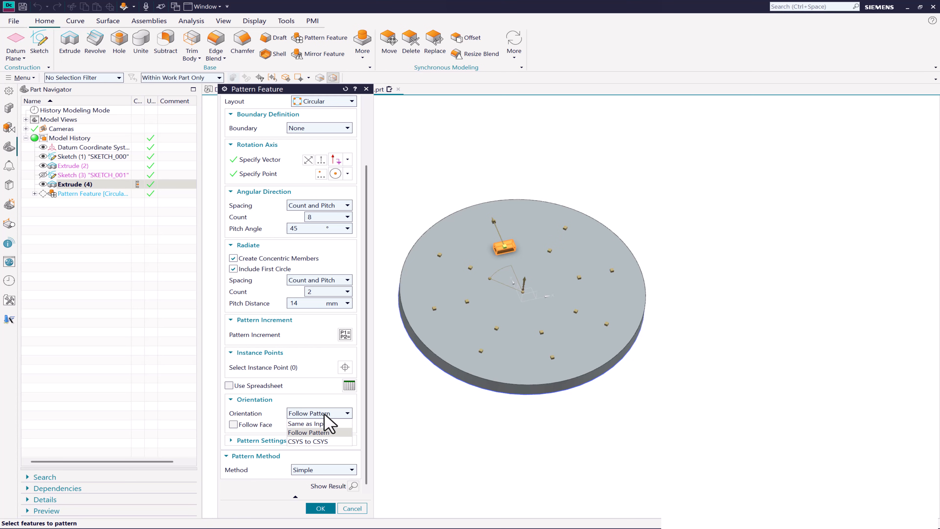
pyautogui.click(323, 424)
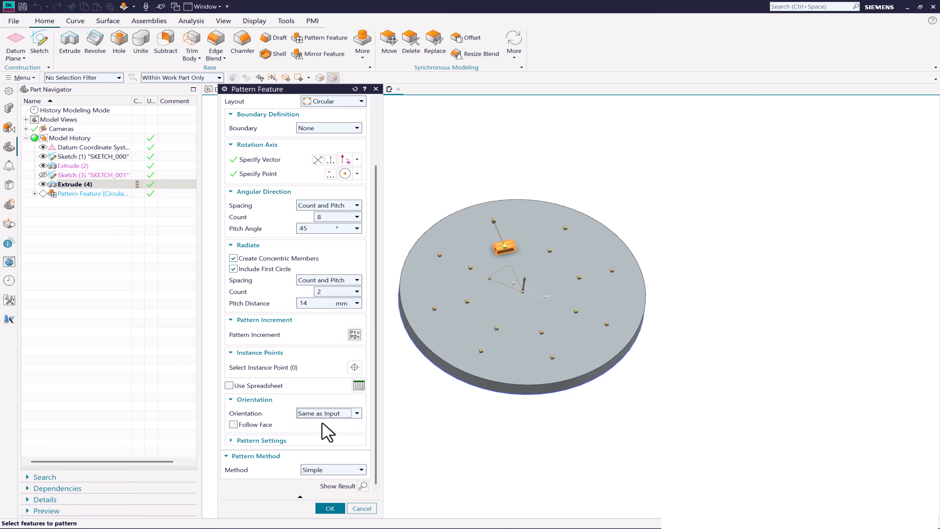
pyautogui.click(326, 414)
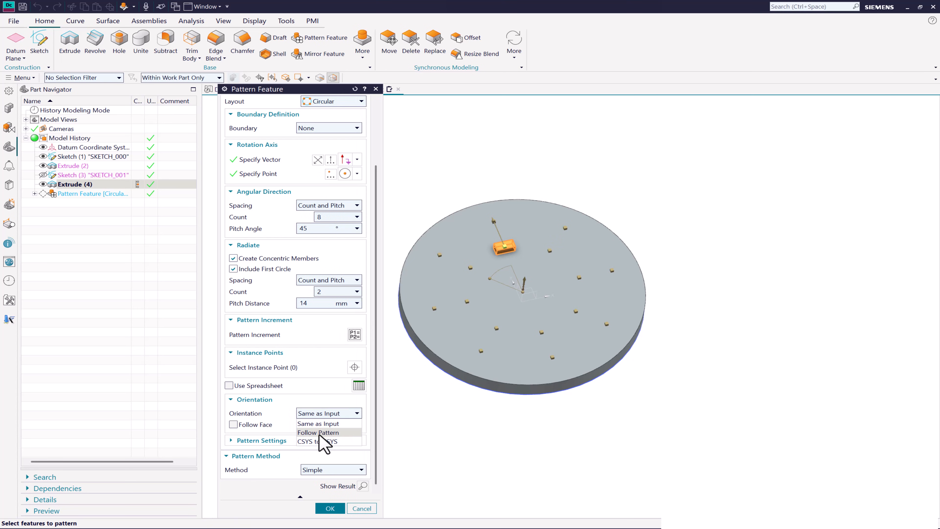
pyautogui.click(319, 432)
# Switch the circular pattern's orientation to CSYS to CSYS and define the From CSYS rotated about ZC until XC lies along the former YC direction.
pyautogui.click(326, 414)
pyautogui.click(313, 441)
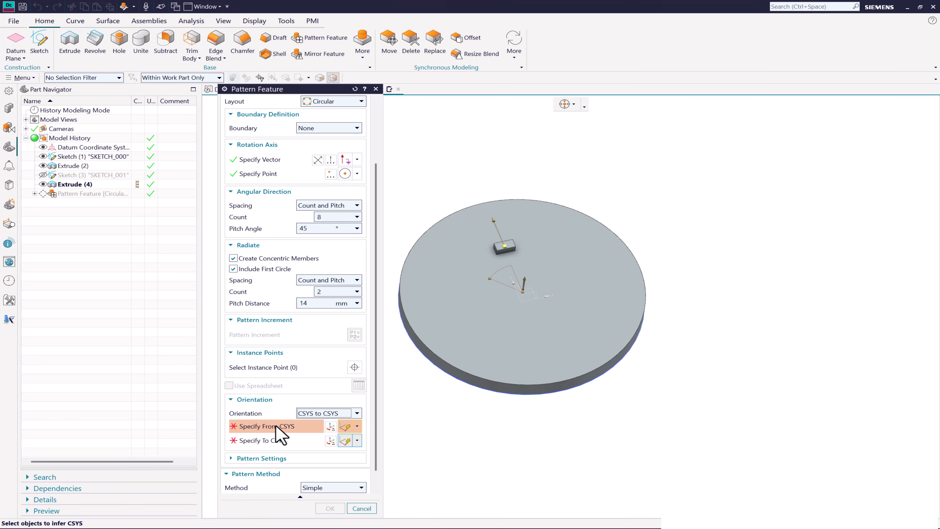
pyautogui.click(329, 427)
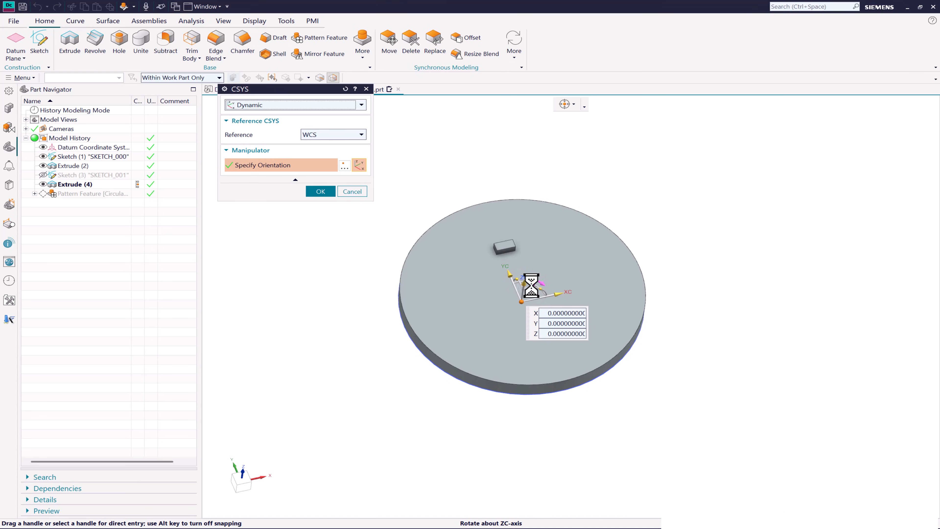
pyautogui.moveTo(533, 286); pyautogui.dragTo(497, 290)
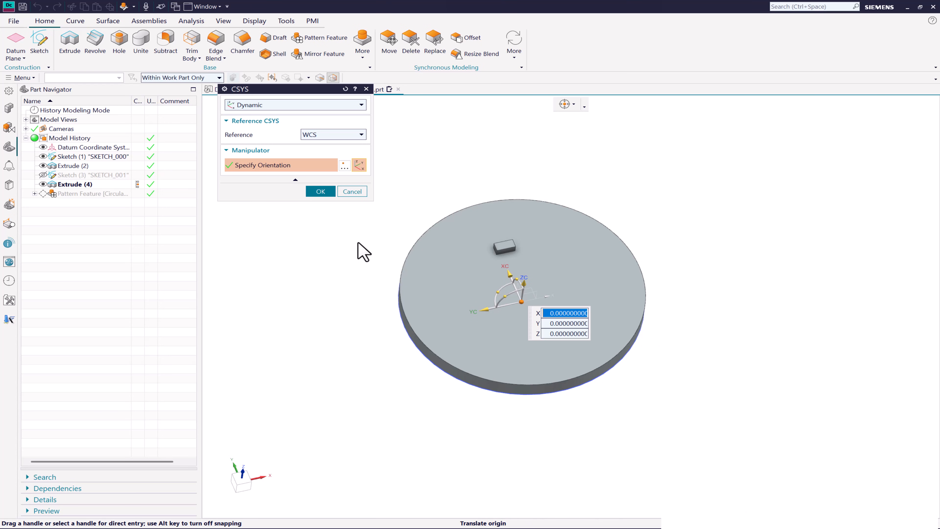
pyautogui.click(324, 191)
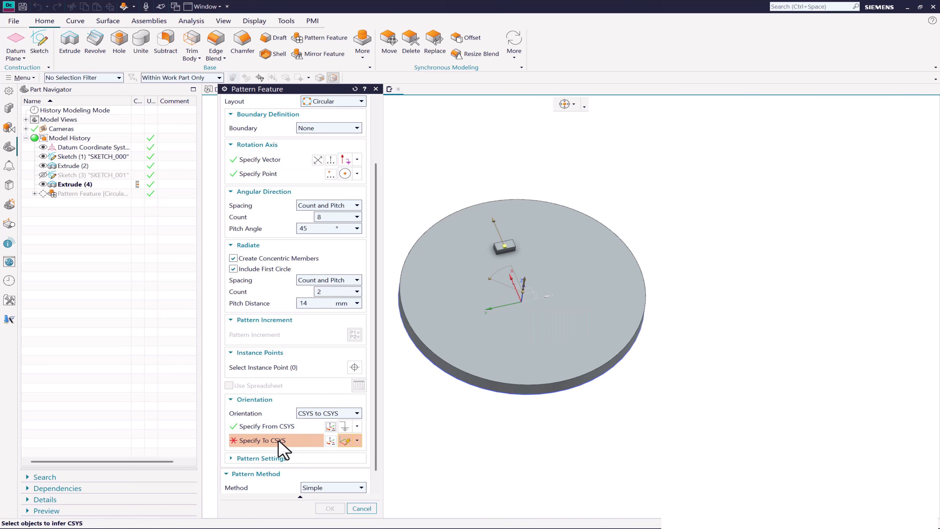
# Use the datum coordinate system as the To CSYS, apply the pattern and inspect the reoriented blocks.
pyautogui.click(86, 147)
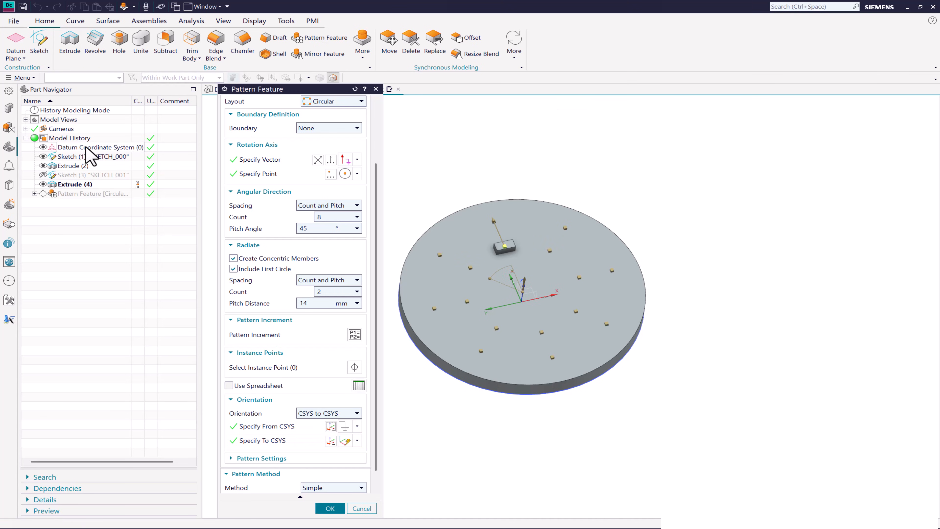
pyautogui.click(329, 508)
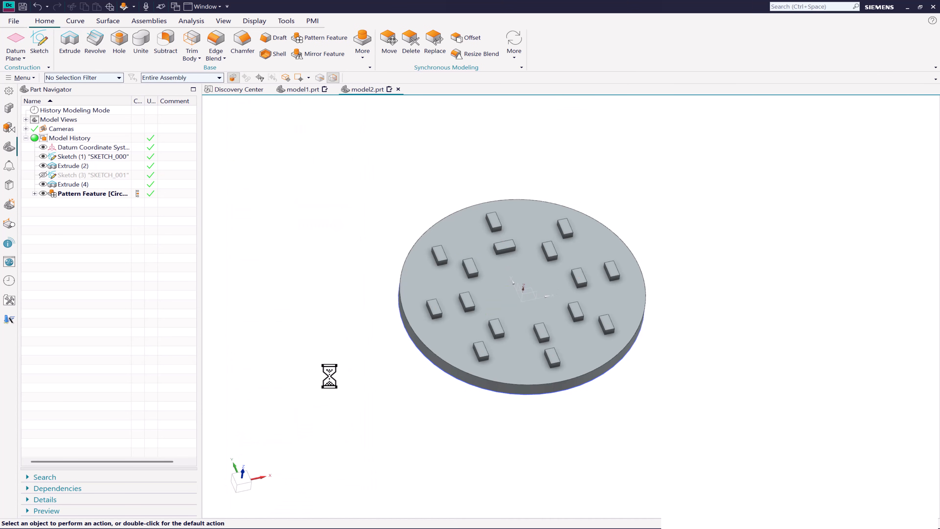
pyautogui.moveTo(330, 373); pyautogui.dragTo(321, 356, button='middle')
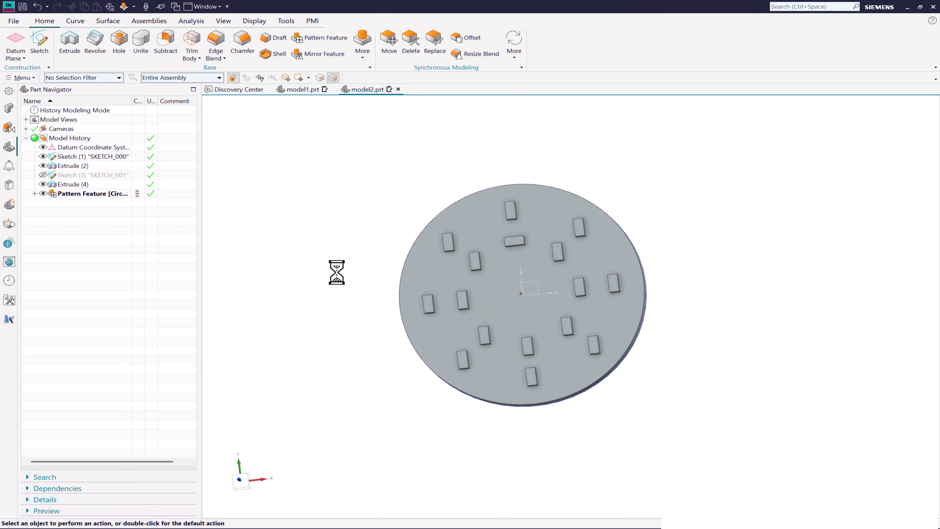
pyautogui.moveTo(336, 273)
pyautogui.mouseDown(button='middle')
pyautogui.moveTo(327, 261)
pyautogui.moveTo(371, 262)
pyautogui.moveTo(346, 270)
pyautogui.mouseUp(button='middle')
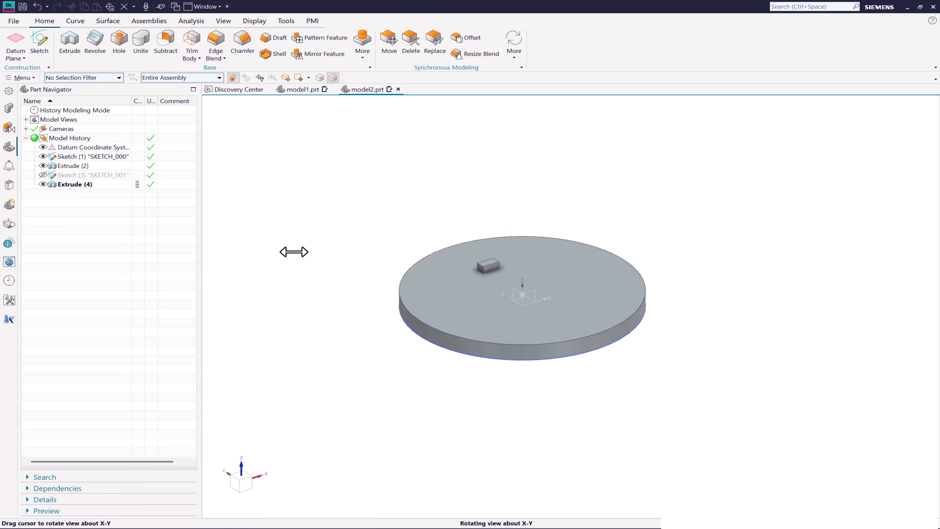
# Set up a Polygon layout pattern of the rectangular block with the vector normal to the disc's top face as rotation axis.
pyautogui.moveTo(294, 251); pyautogui.dragTo(293, 256, button='middle')
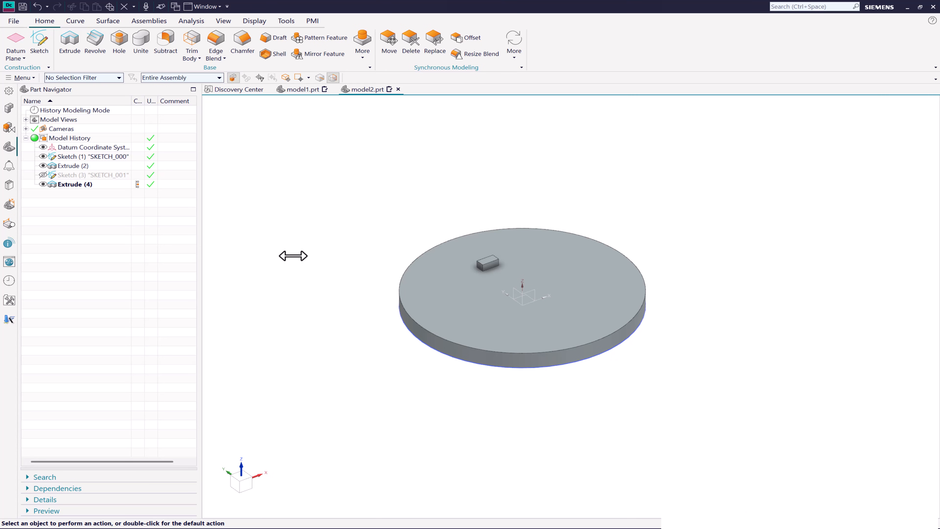
pyautogui.click(75, 185)
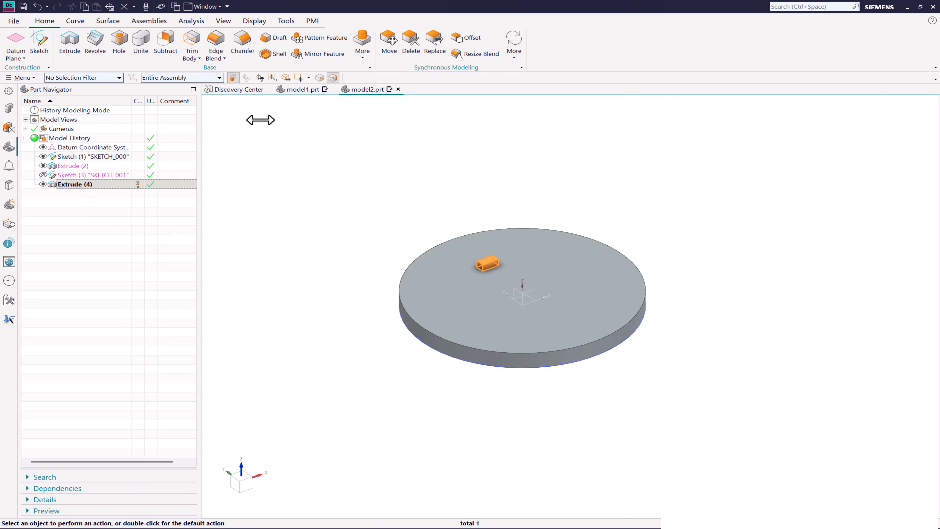
pyautogui.click(320, 38)
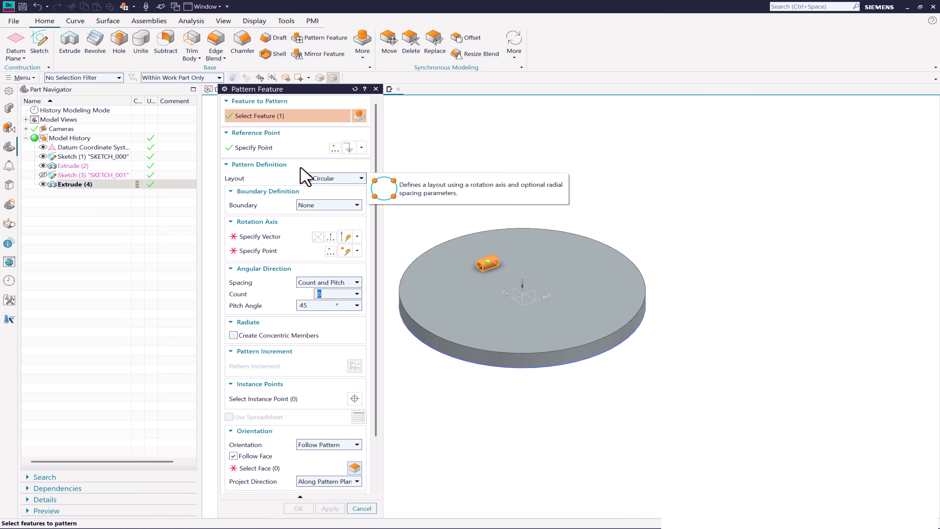
pyautogui.click(335, 179)
pyautogui.click(321, 207)
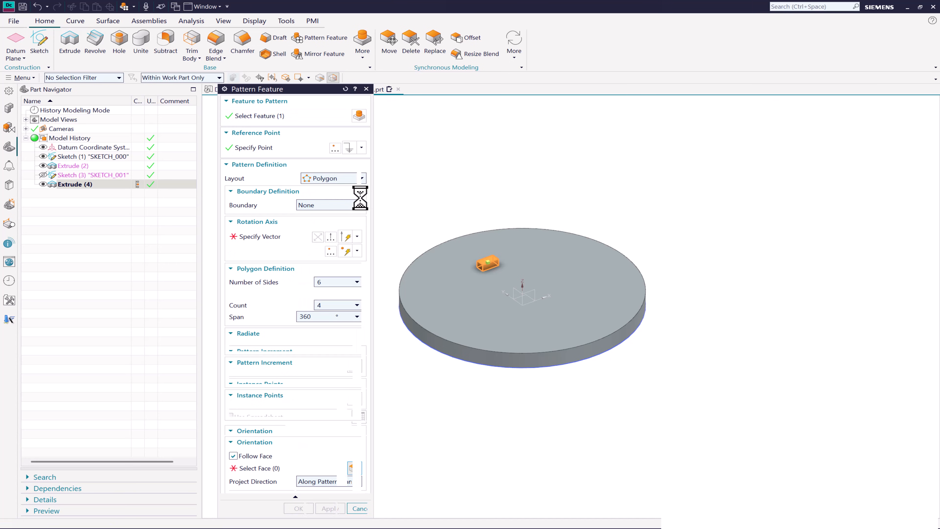
pyautogui.click(273, 238)
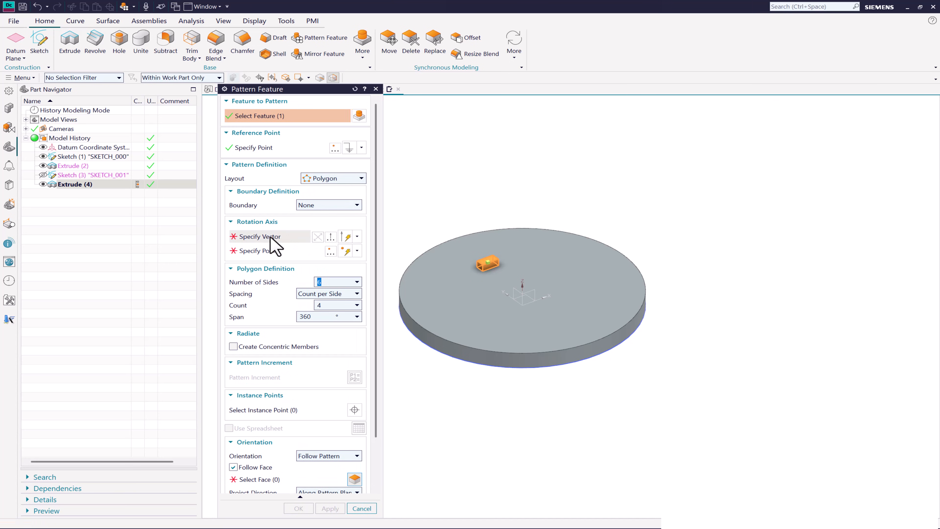
pyautogui.click(571, 295)
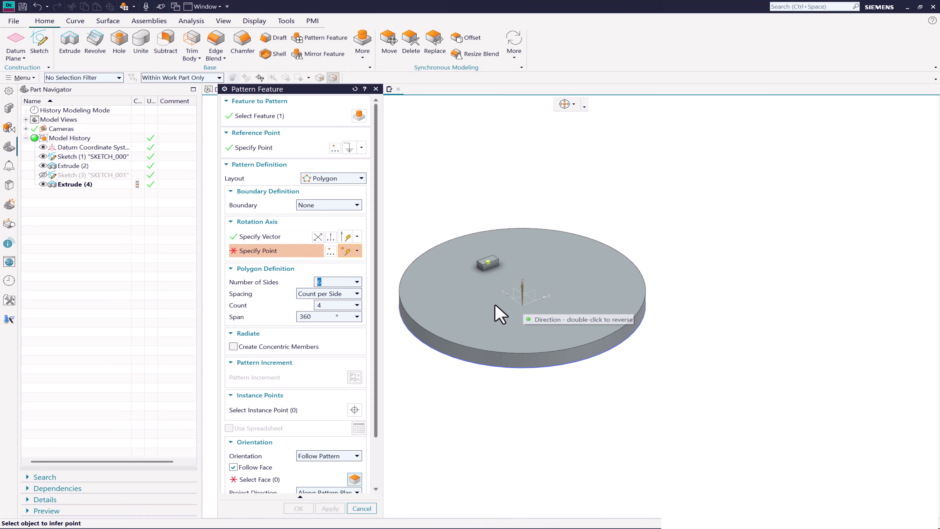
# Place the rotation point off-center on the disc's top face, with 6 members per side, and turn off Follow Face.
pyautogui.moveTo(499, 310); pyautogui.dragTo(493, 336, button='middle')
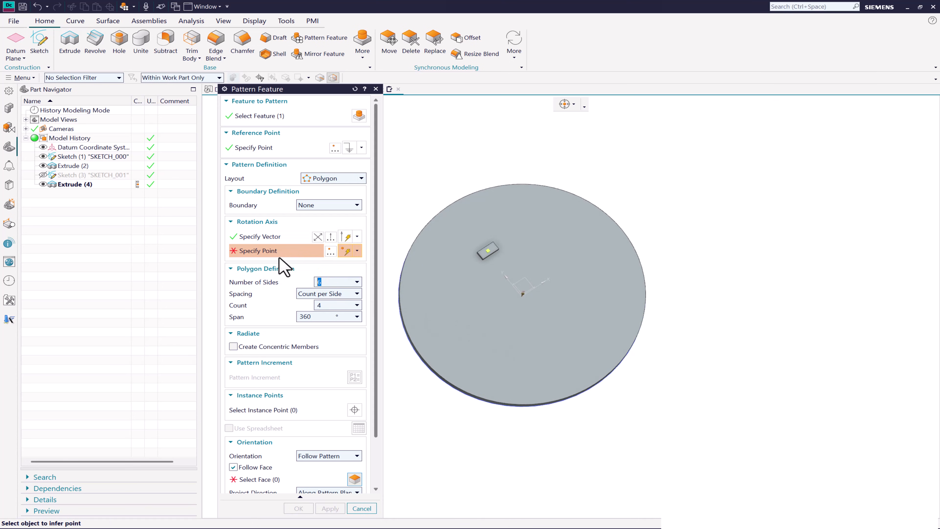
pyautogui.click(533, 322)
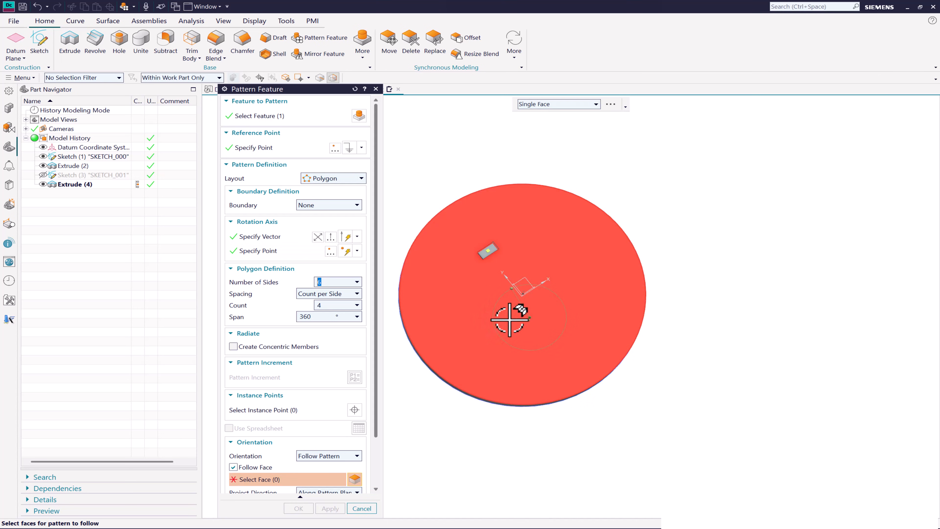
pyautogui.click(528, 320)
pyautogui.click(537, 315)
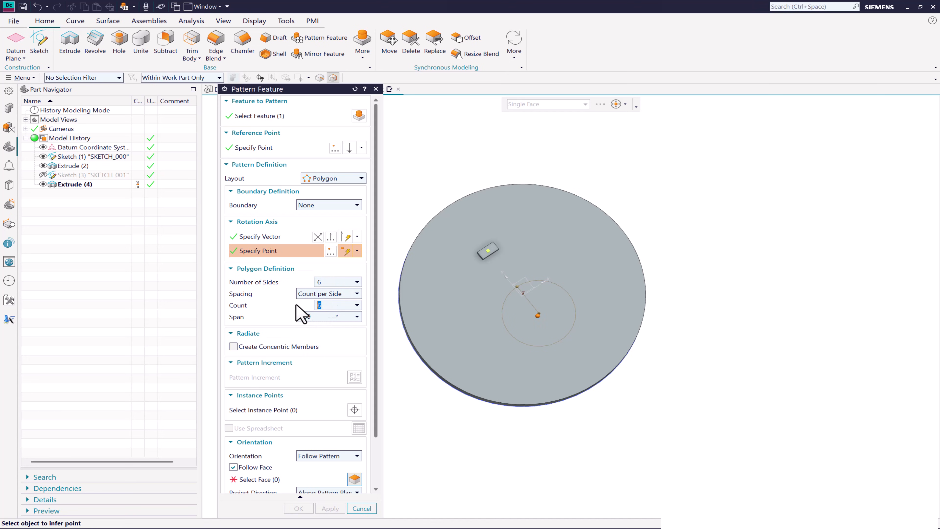
pyautogui.click(320, 317)
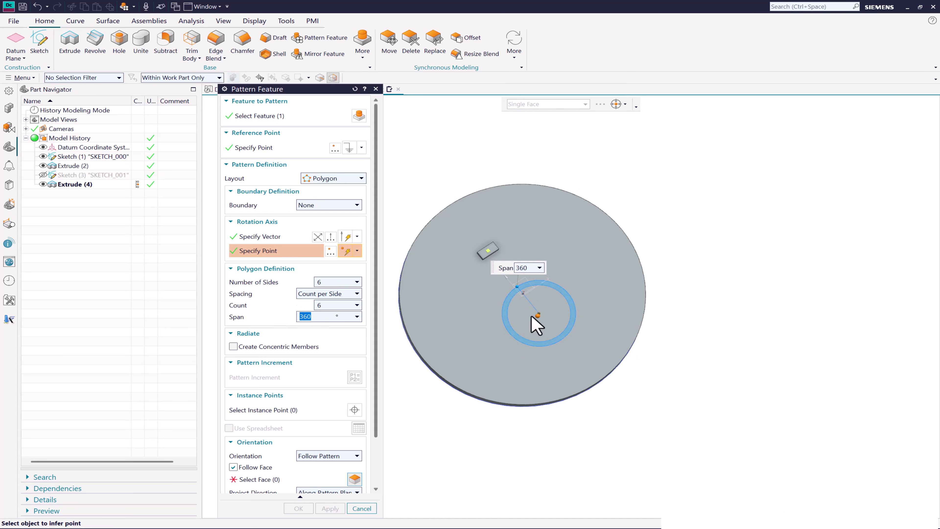
pyautogui.moveTo(537, 325); pyautogui.dragTo(553, 274, button='middle')
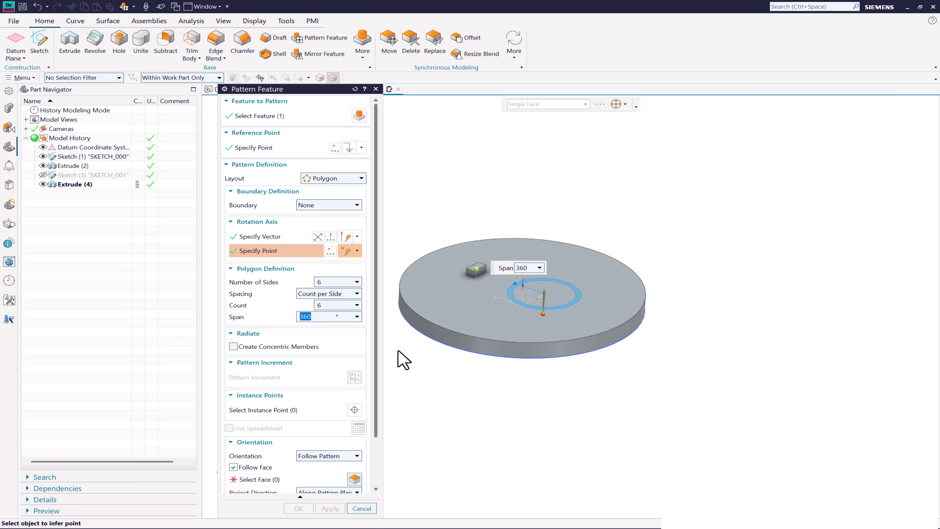
pyautogui.click(244, 467)
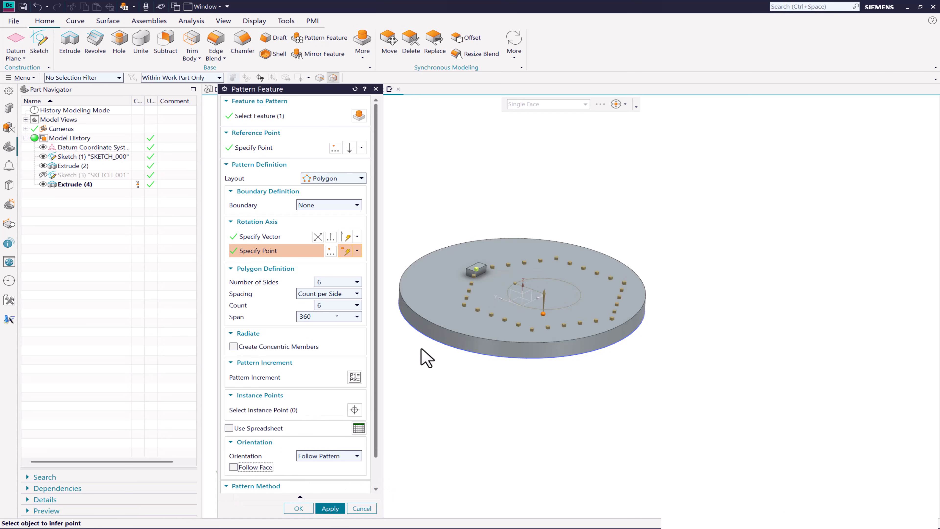
# Move the polygon's rotation point to the disc's center, set the count per side to 2 and create the pattern.
pyautogui.moveTo(476, 331); pyautogui.dragTo(484, 267, button='middle')
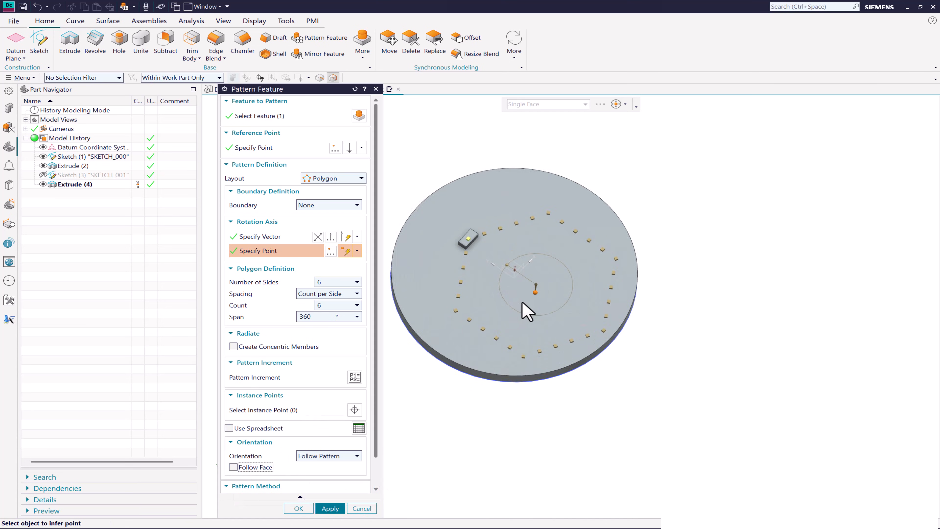
pyautogui.click(517, 274)
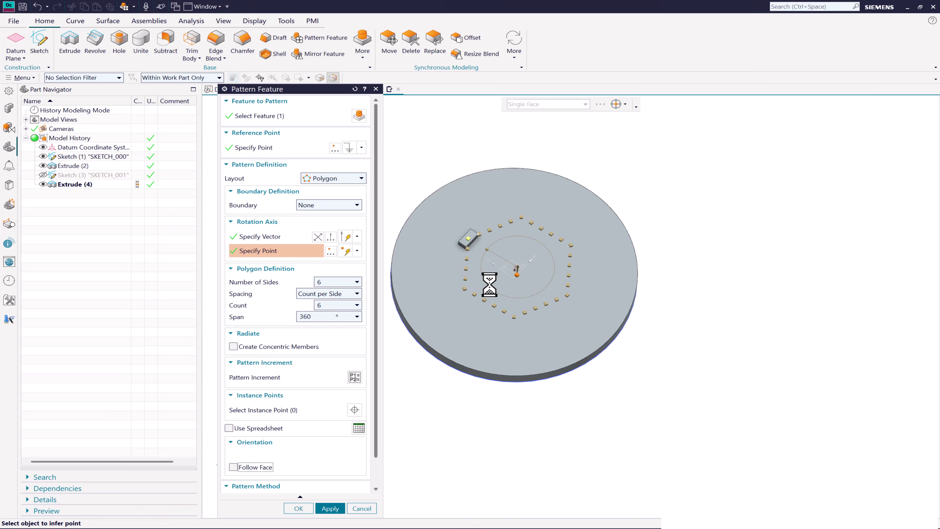
pyautogui.doubleClick(318, 305)
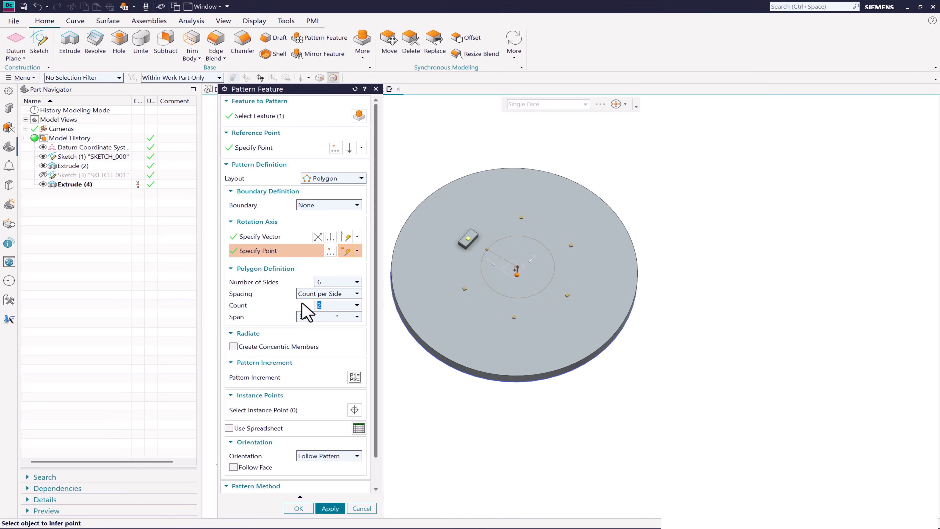
pyautogui.click(325, 506)
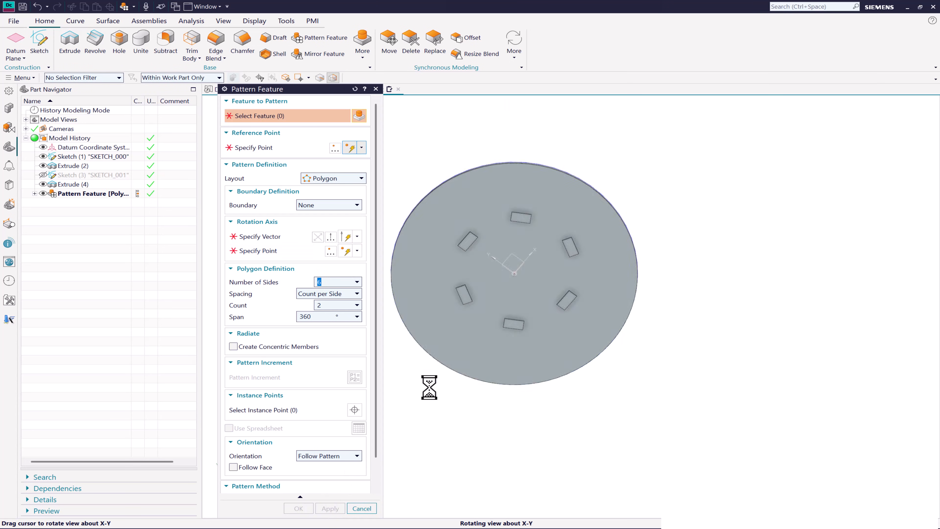
pyautogui.click(361, 508)
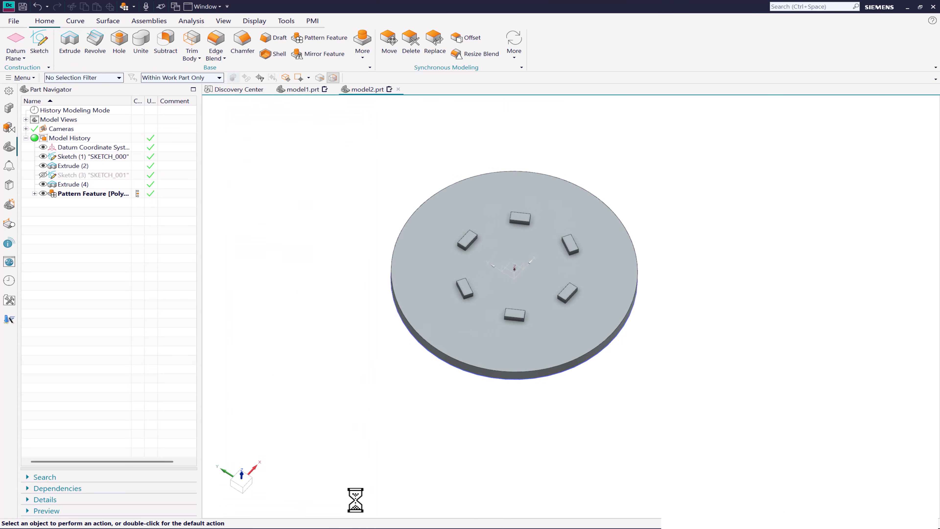
# Edit the polygon pattern to have 3 sides and apply the change.
pyautogui.doubleClick(111, 194)
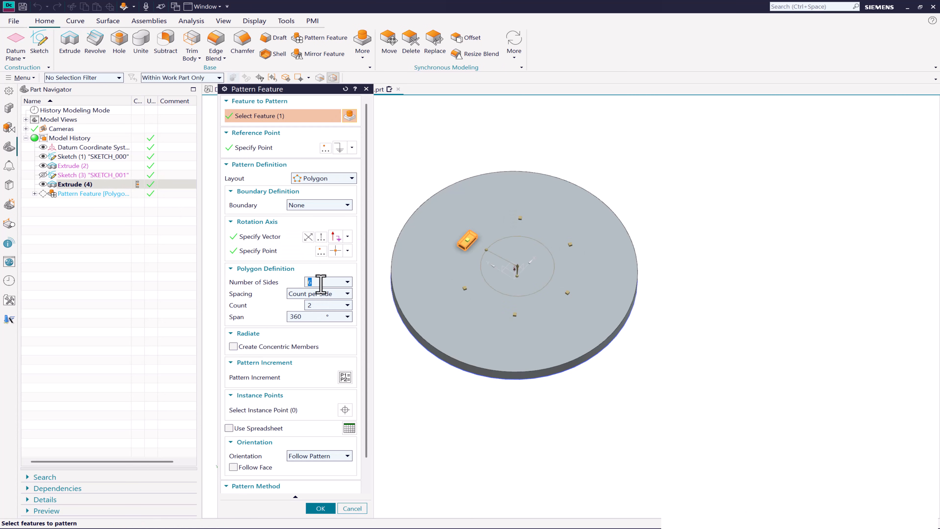
pyautogui.write('3')
pyautogui.press('Return')
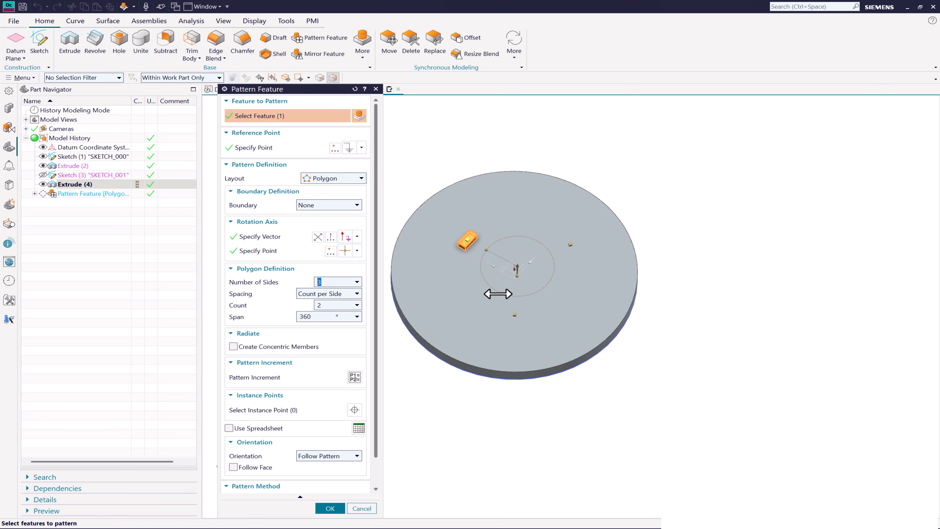
pyautogui.click(328, 508)
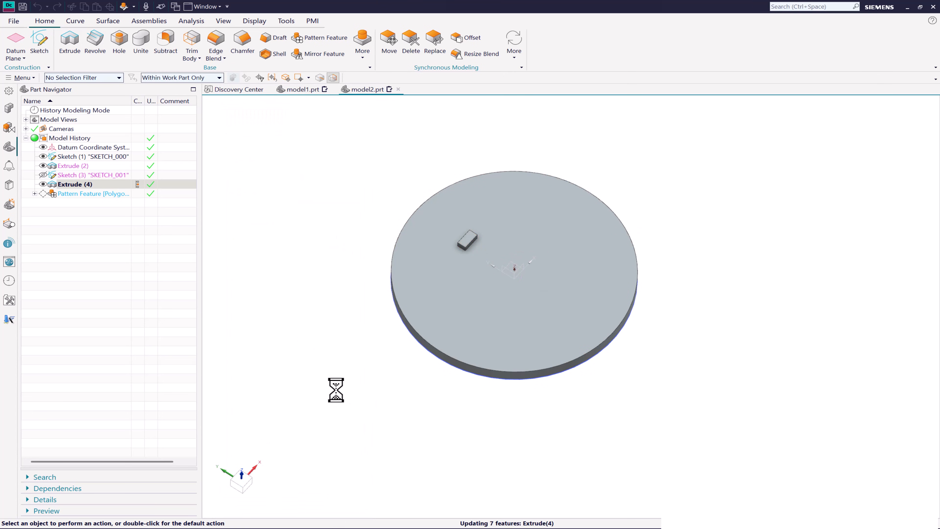
# Change the polygon pattern's number of sides to 5 and apply the edit.
pyautogui.doubleClick(91, 195)
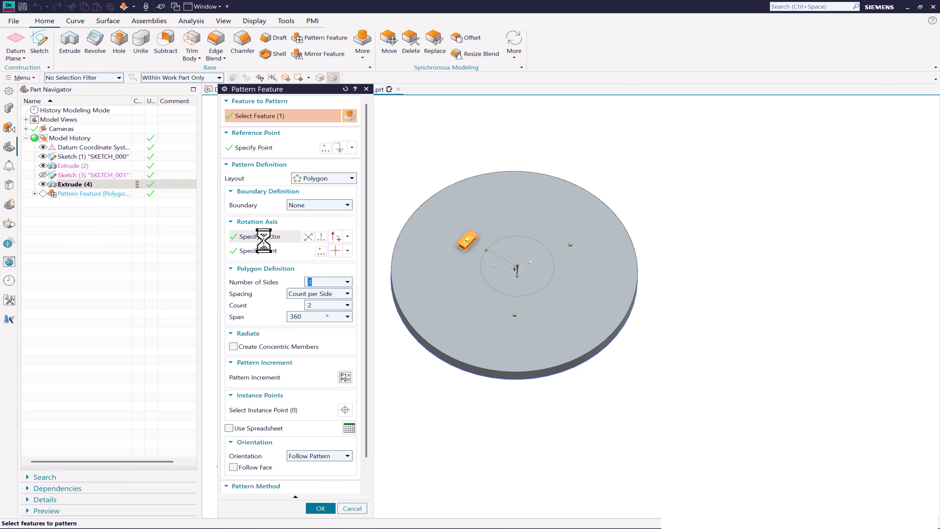
pyautogui.press('Return')
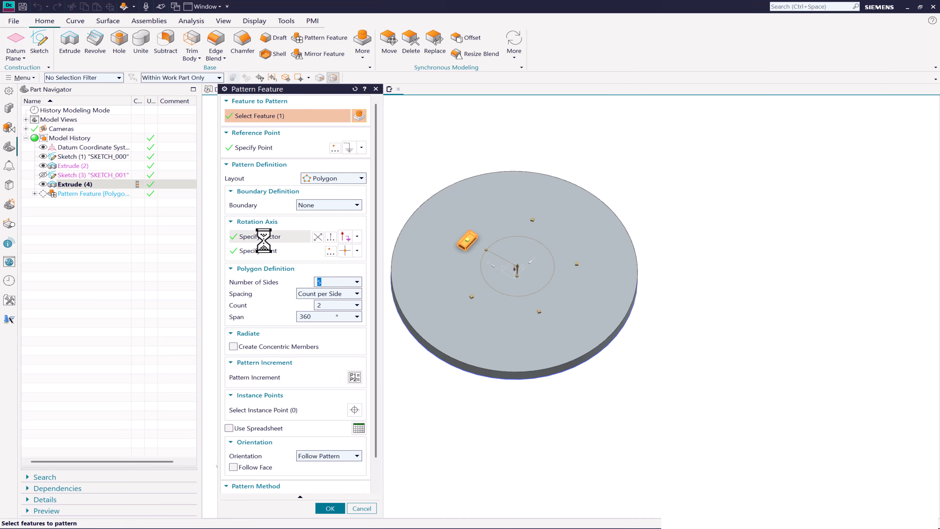
pyautogui.click(327, 508)
pyautogui.moveTo(300, 398); pyautogui.dragTo(334, 366, button='middle')
# Reopen the polygon pattern for editing and switch its spacing to Pitch along Side with a pitch of 20 mm.
pyautogui.doubleClick(77, 195)
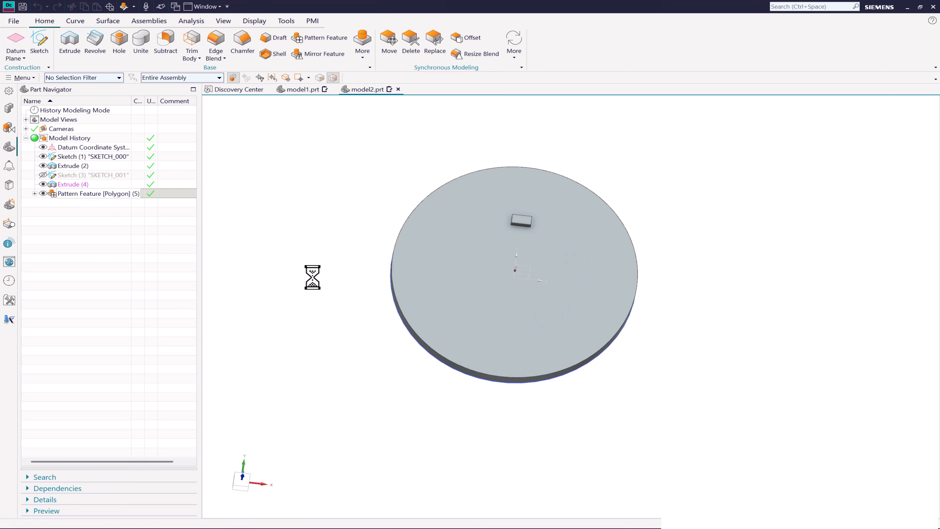
pyautogui.click(327, 294)
pyautogui.click(326, 314)
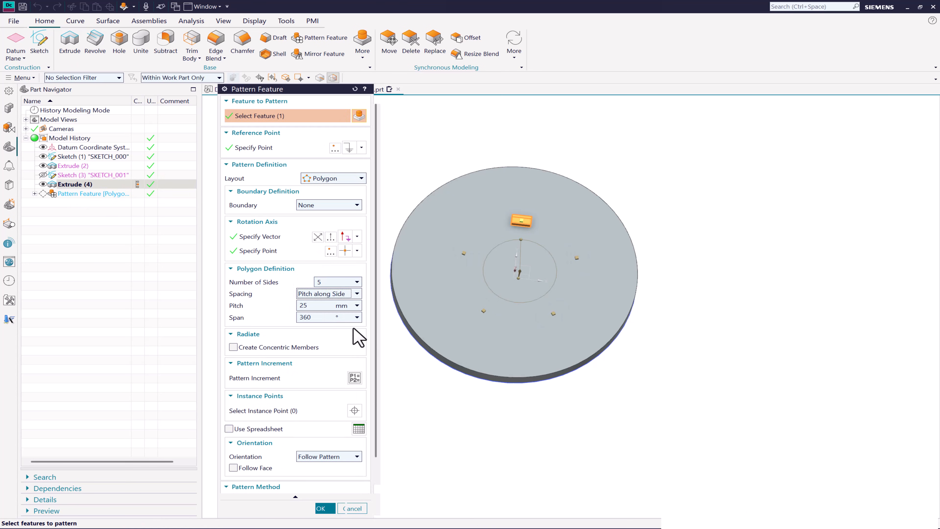
pyautogui.scroll(-2, 561, 327)
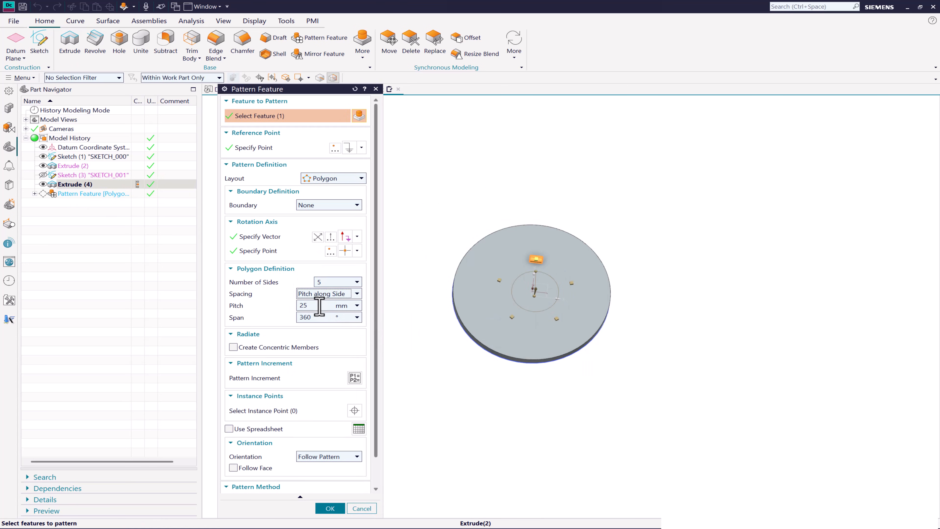
pyautogui.scroll(1, 509, 287)
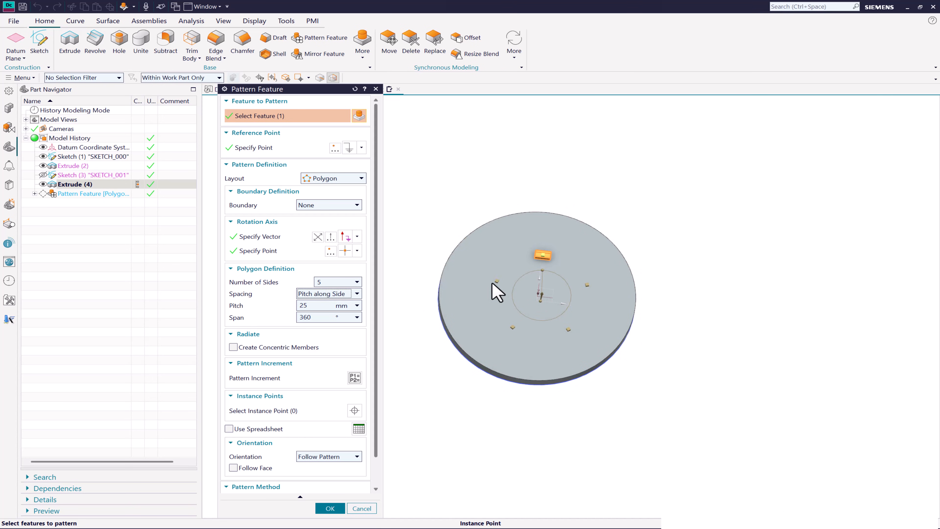
pyautogui.doubleClick(321, 306)
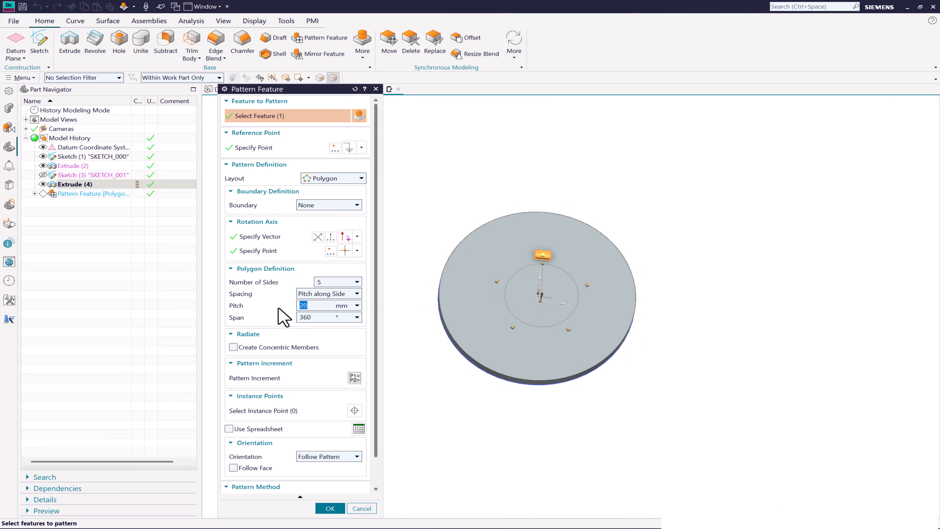
# Set the polygon pattern's span to 180° and apply the edit.
pyautogui.doubleClick(312, 318)
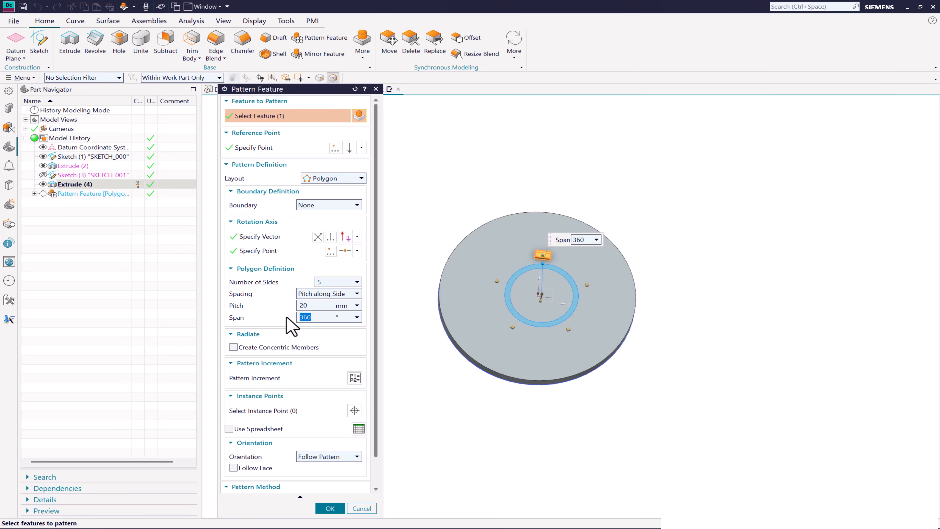
pyautogui.write('180')
pyautogui.press('Return')
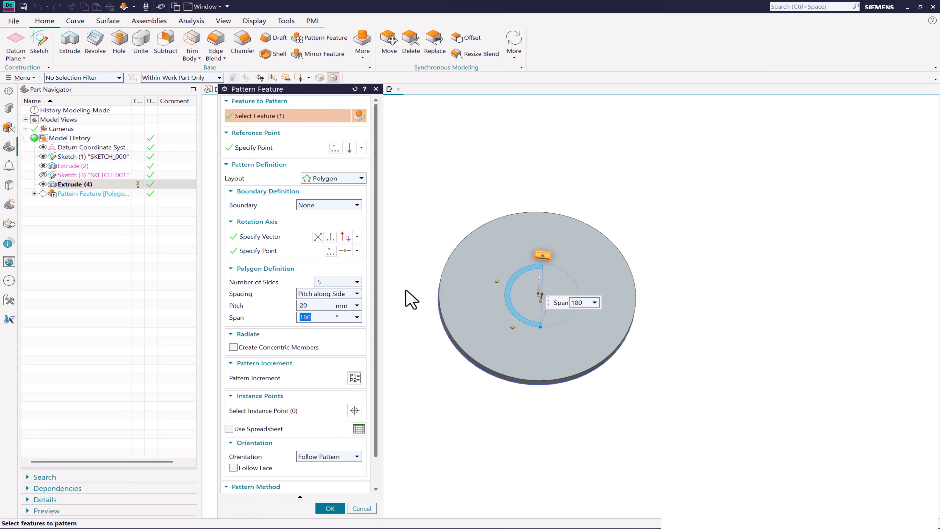
pyautogui.click(330, 507)
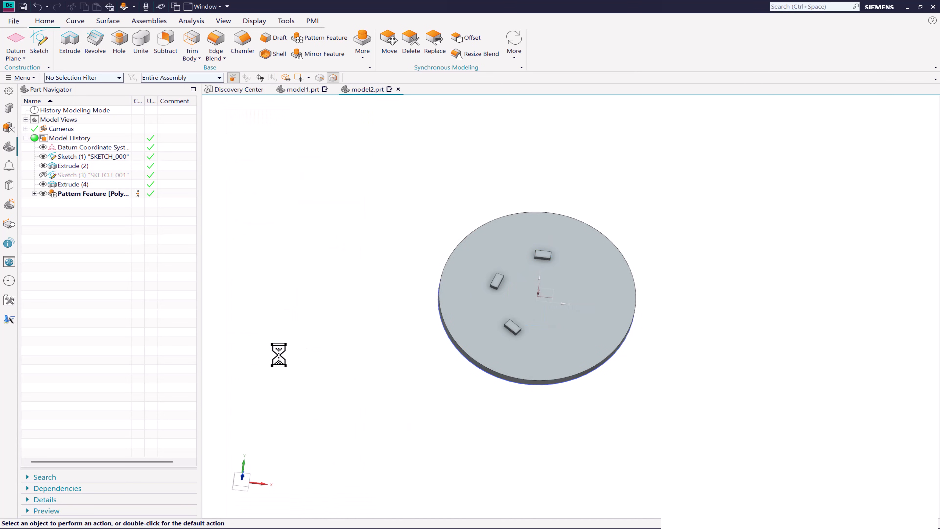
# Edit the polygon pattern to a 360° span and a 30 mm pitch along the side, and apply the change.
pyautogui.doubleClick(80, 194)
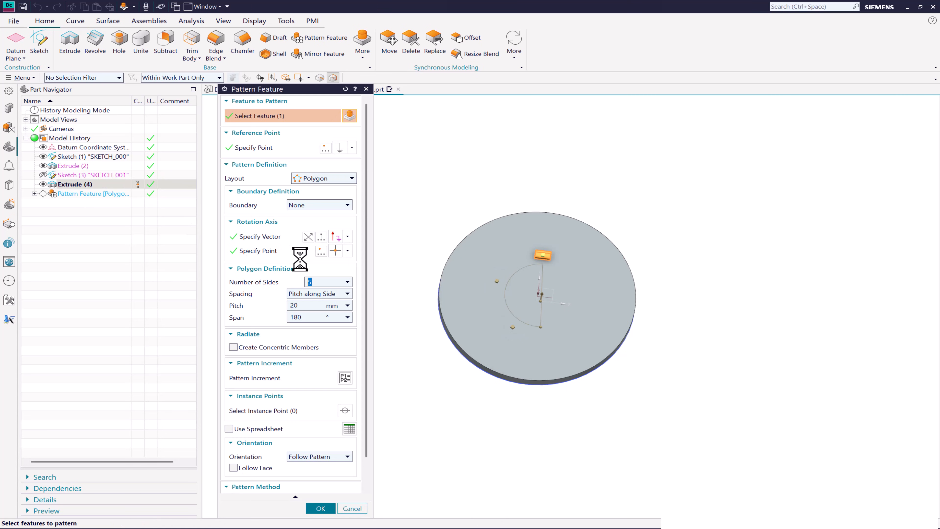
pyautogui.click(307, 317)
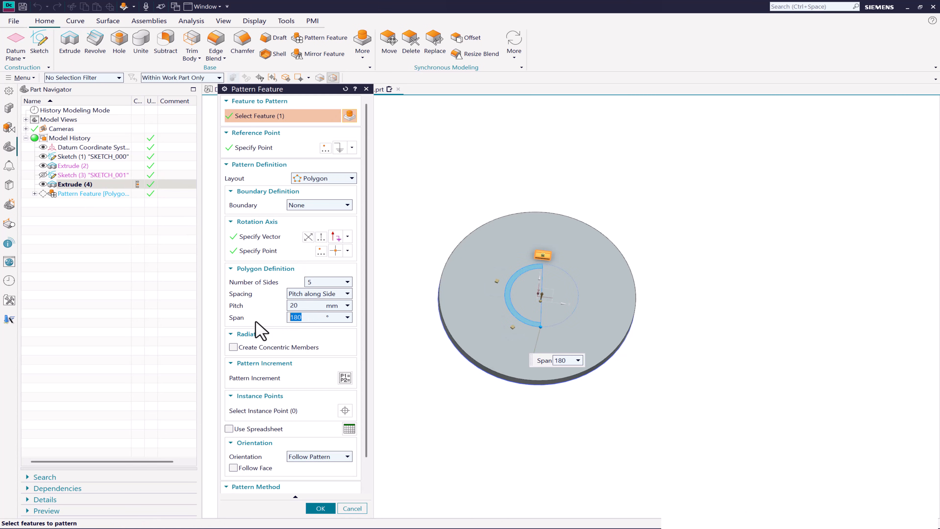
pyautogui.write('360')
pyautogui.press('Return')
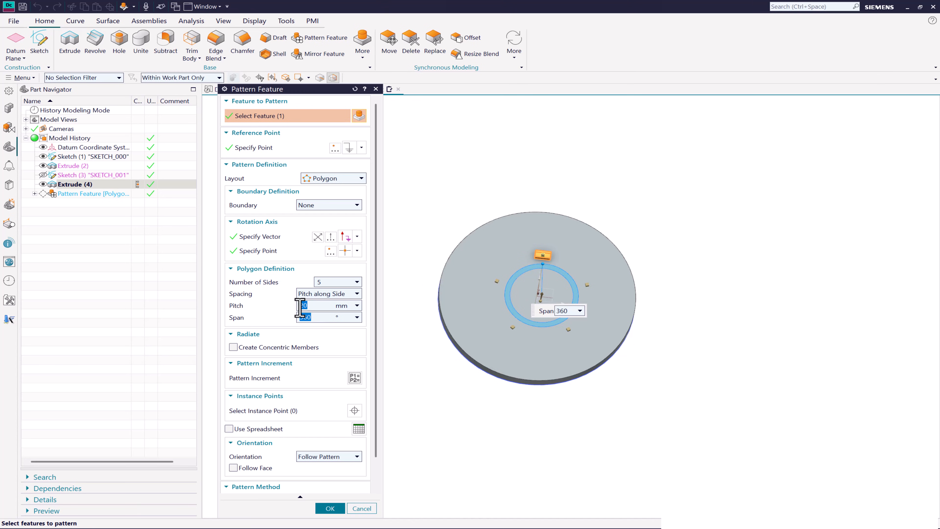
pyautogui.click(300, 305)
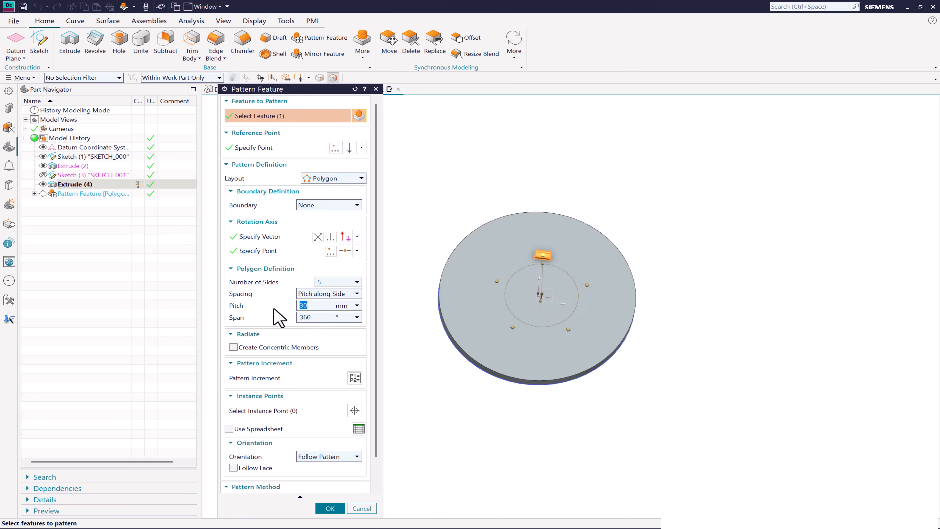
pyautogui.click(330, 507)
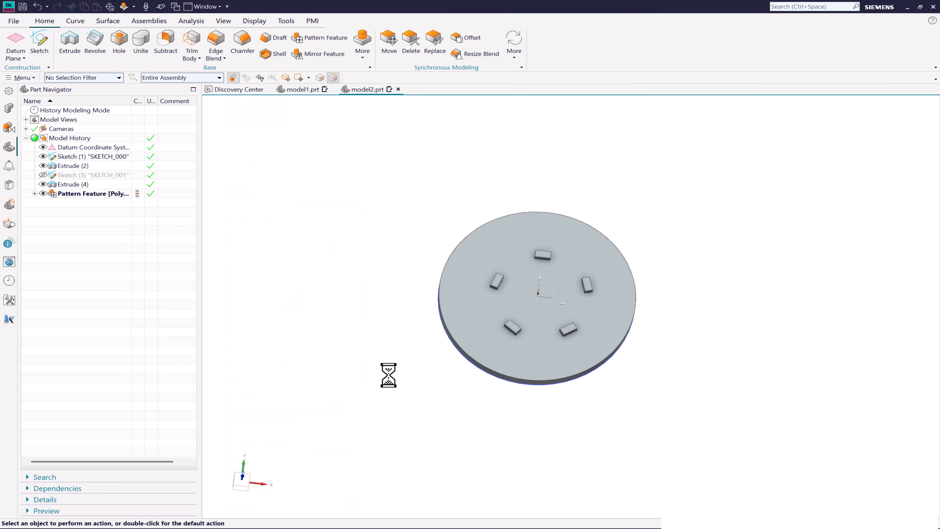
# Edit the polygon pattern to create concentric members, with the reference point moved just beyond the block's outer side, and apply it.
pyautogui.doubleClick(89, 193)
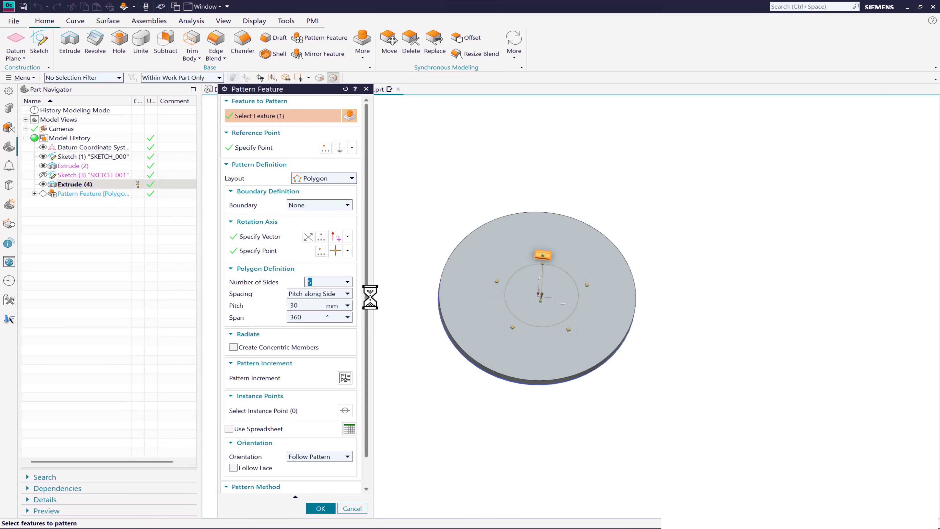
pyautogui.click(233, 347)
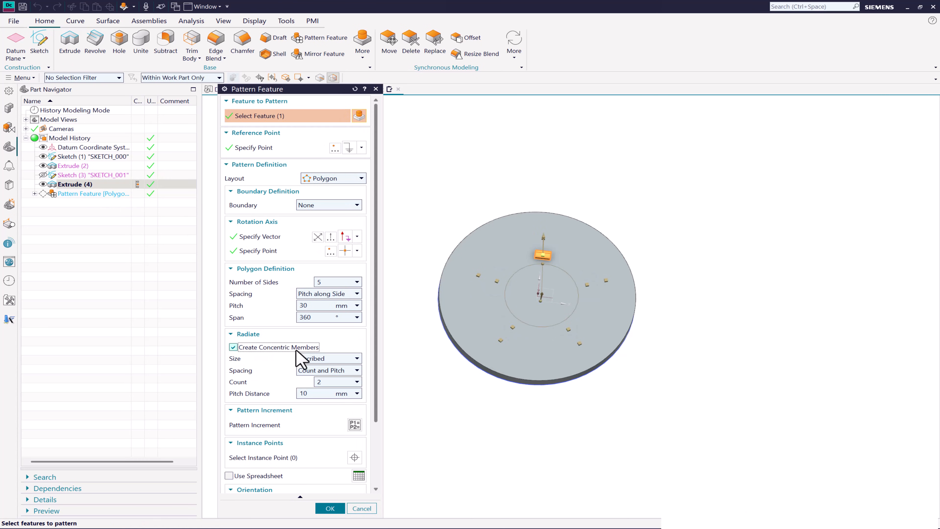
pyautogui.middleClick(546, 256)
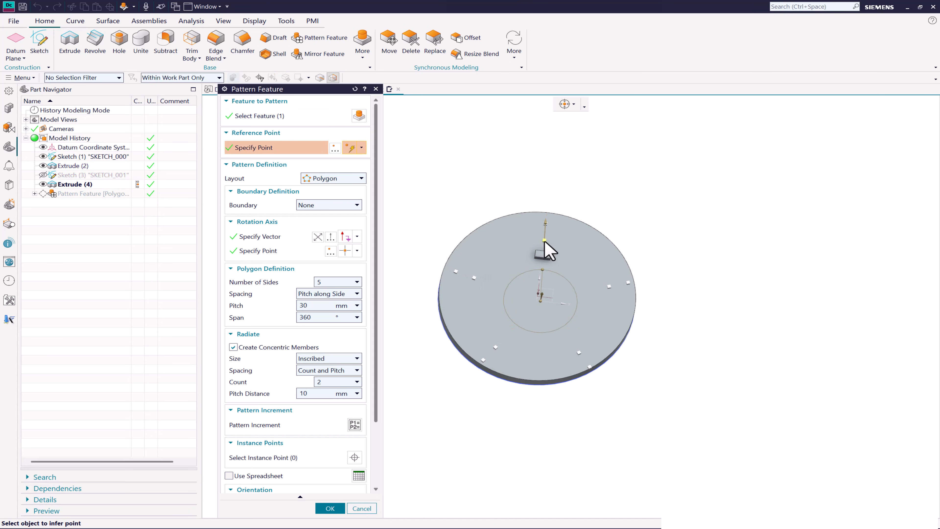
pyautogui.moveTo(544, 242); pyautogui.dragTo(545, 247)
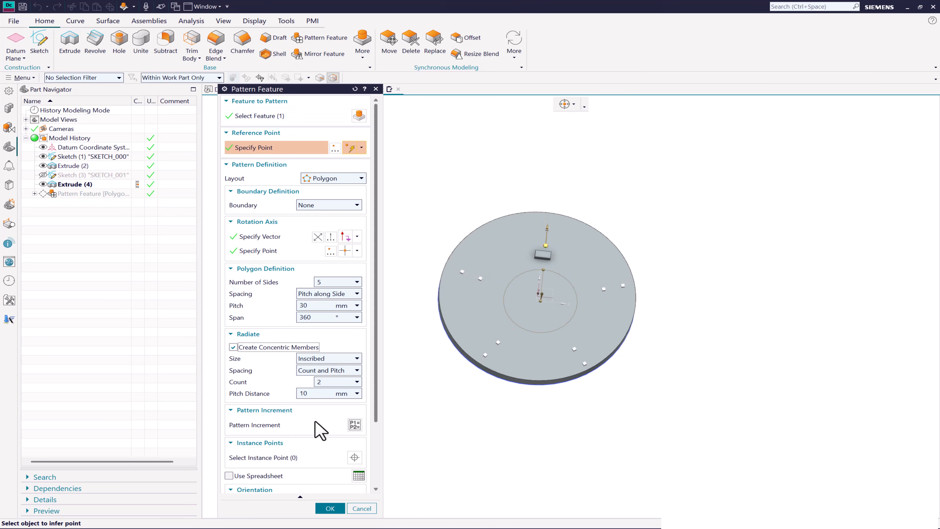
pyautogui.click(330, 508)
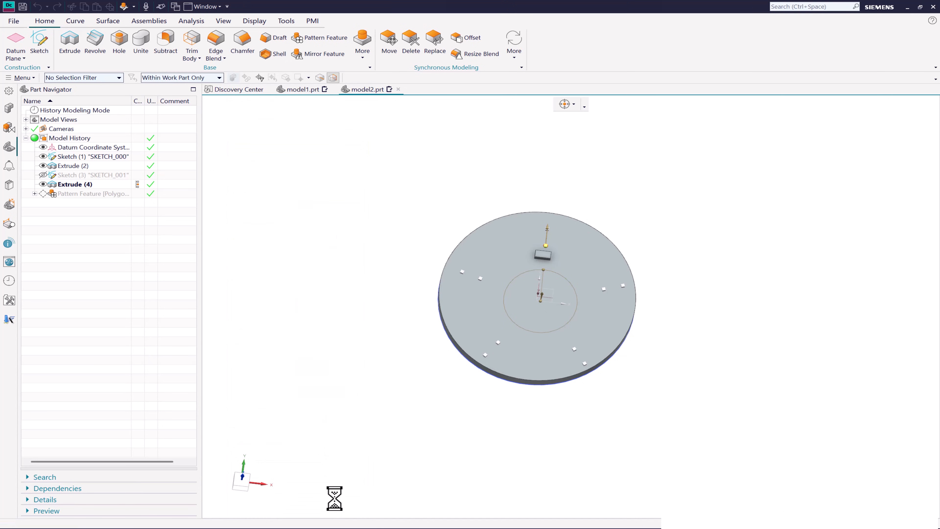
pyautogui.moveTo(392, 319)
pyautogui.mouseDown(button='middle')
pyautogui.moveTo(377, 332)
pyautogui.moveTo(380, 307)
pyautogui.moveTo(391, 314)
pyautogui.mouseUp(button='middle')
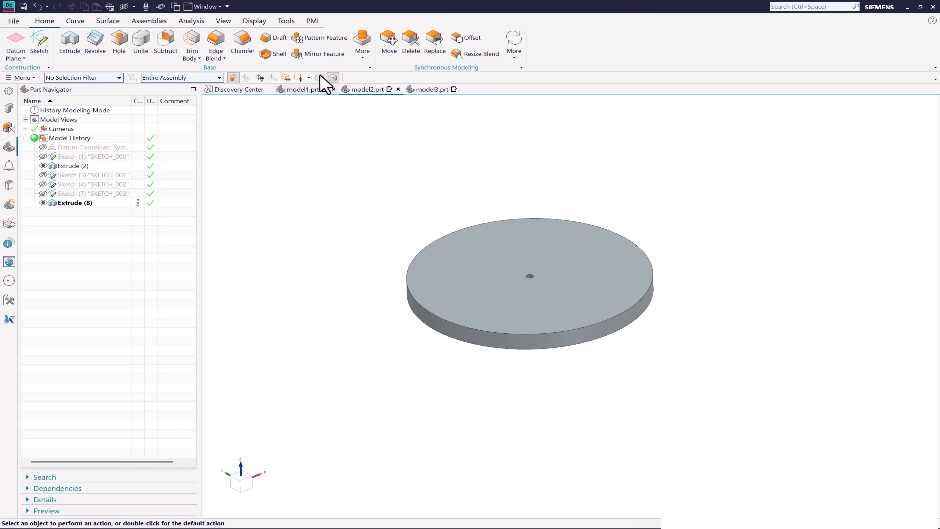
# Start a spiral pattern of the disc's central hole, with the top face as plane normal and the Z-axis as reference vector.
pyautogui.click(319, 37)
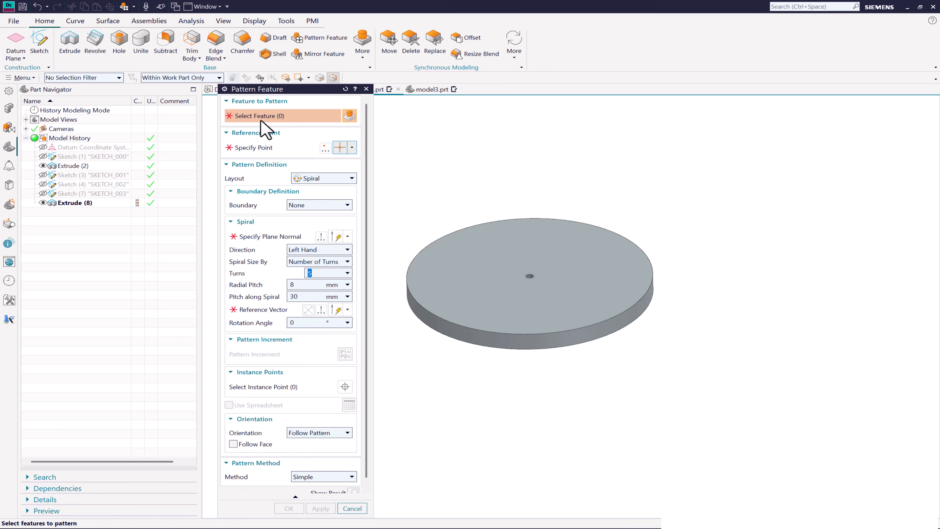
pyautogui.scroll(5, 529, 276)
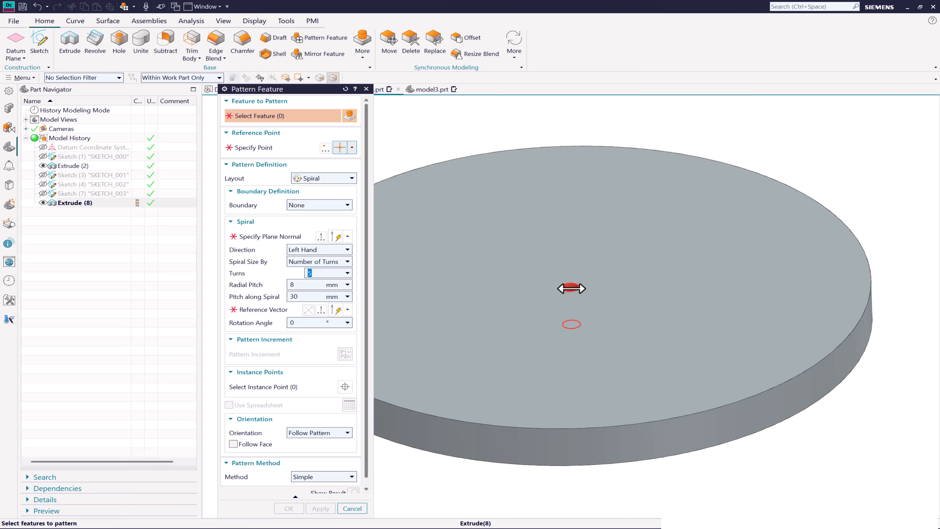
pyautogui.click(571, 288)
pyautogui.scroll(-3, 605, 222)
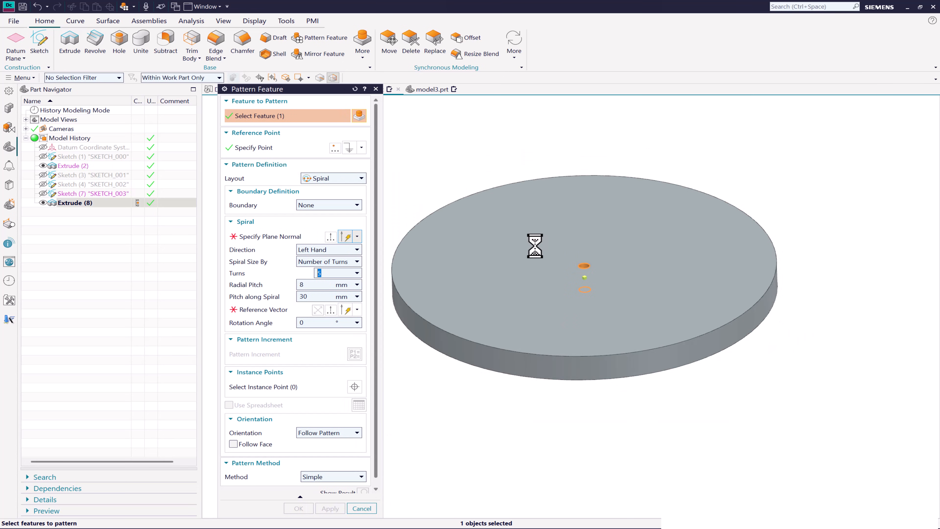
pyautogui.middleClick(264, 160)
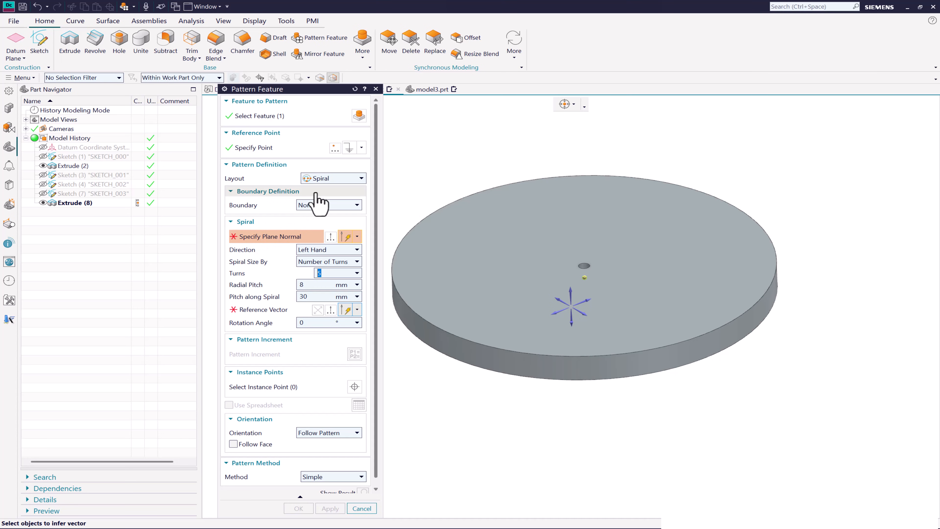
pyautogui.click(323, 178)
pyautogui.click(326, 180)
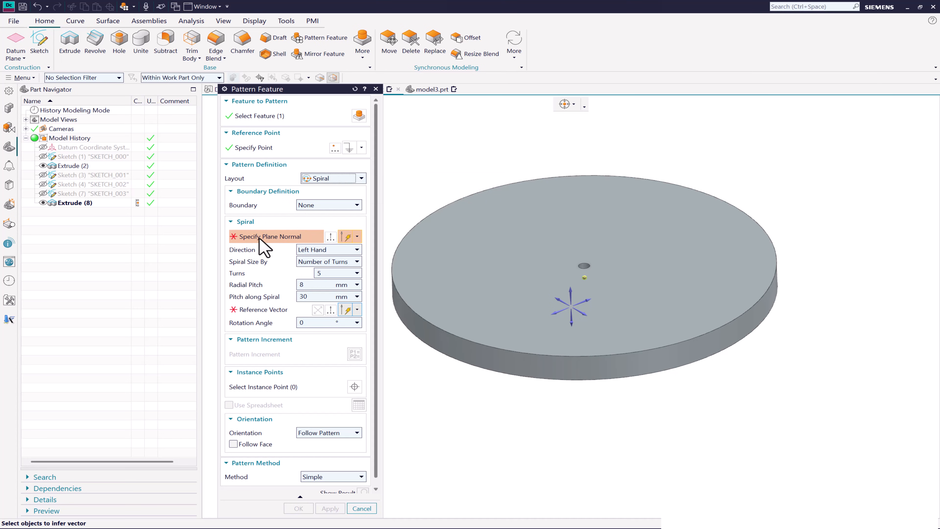
pyautogui.click(522, 256)
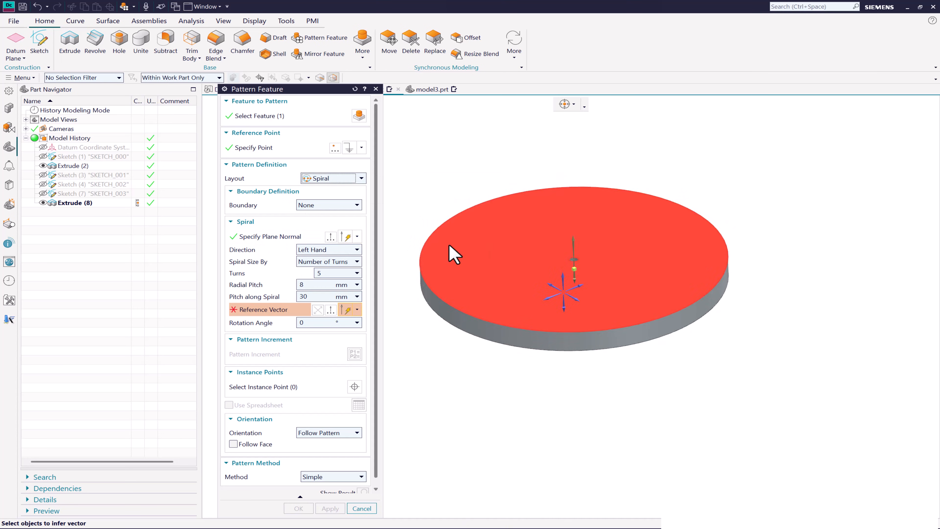
pyautogui.click(563, 275)
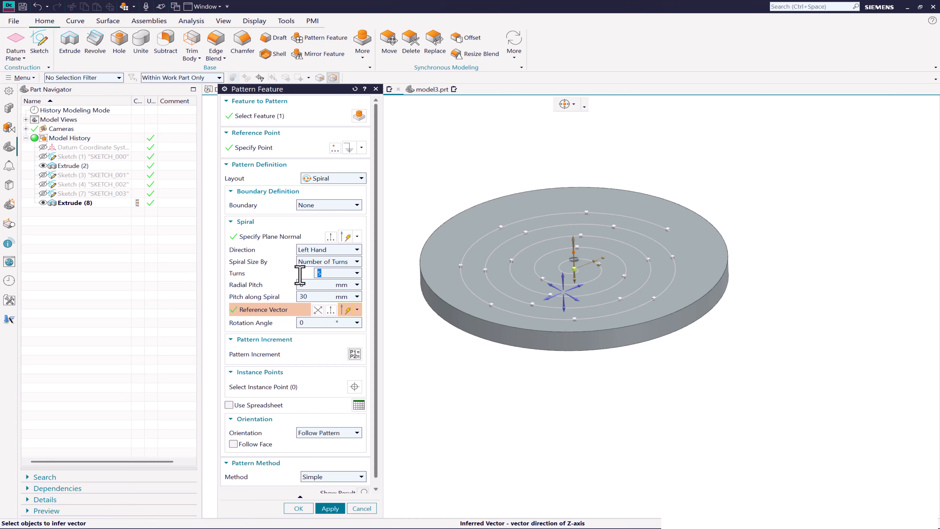
# Set the spiral to 6 turns, keeping its size defined by Number of Turns.
pyautogui.write('6')
pyautogui.press('Return')
pyautogui.moveTo(460, 341); pyautogui.dragTo(455, 361, button='middle')
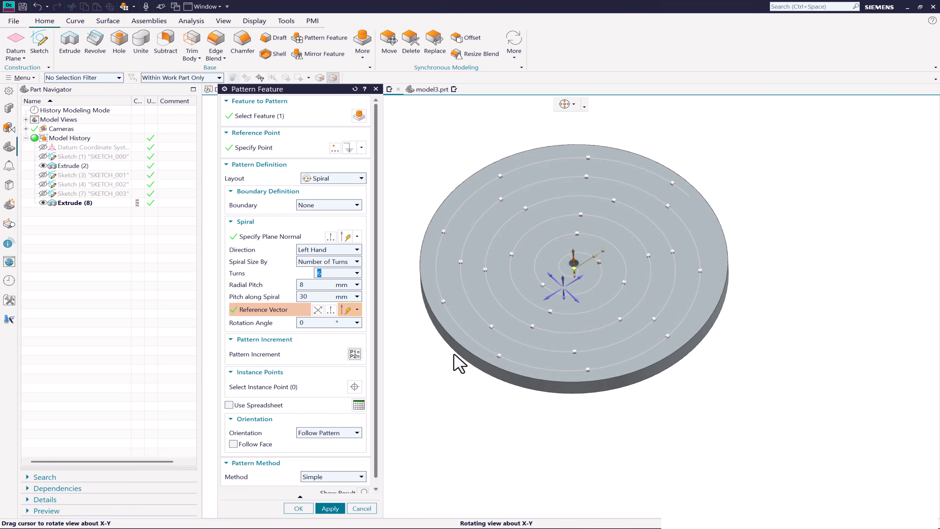
pyautogui.click(353, 261)
pyautogui.click(350, 266)
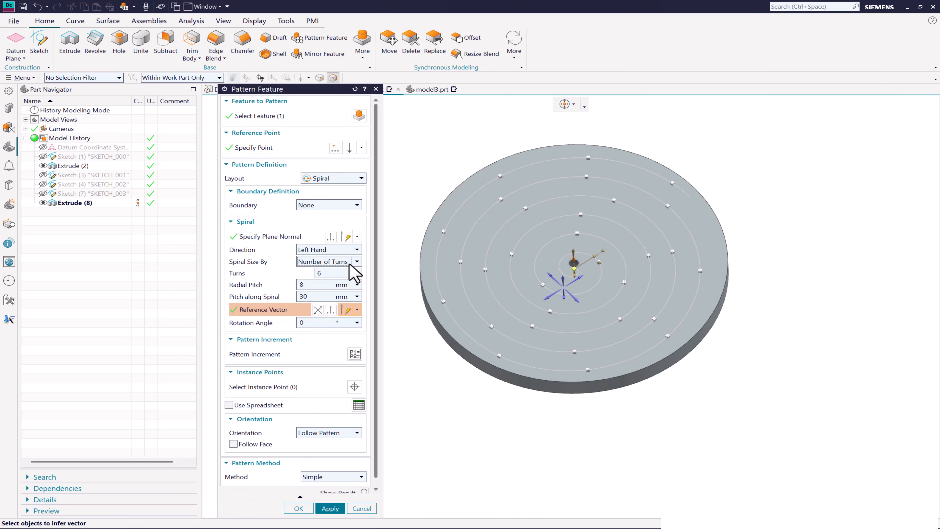
# Try a 6 mm radial pitch for the spiral and restore it to 8 mm.
pyautogui.click(312, 284)
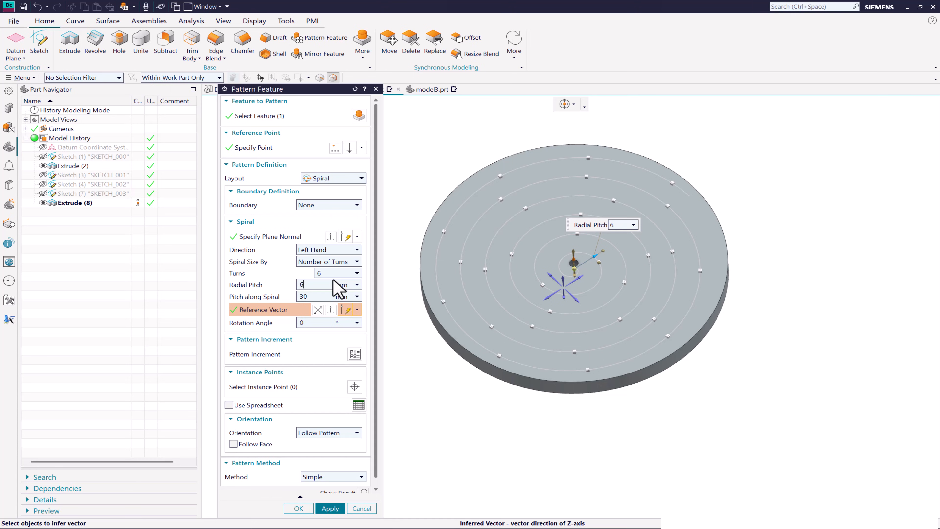
pyautogui.press('Return')
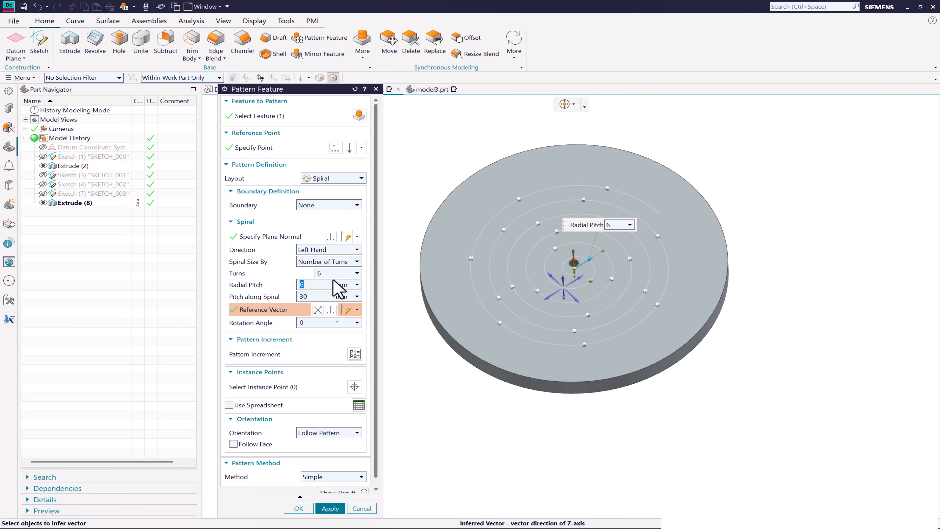
pyautogui.press('Return')
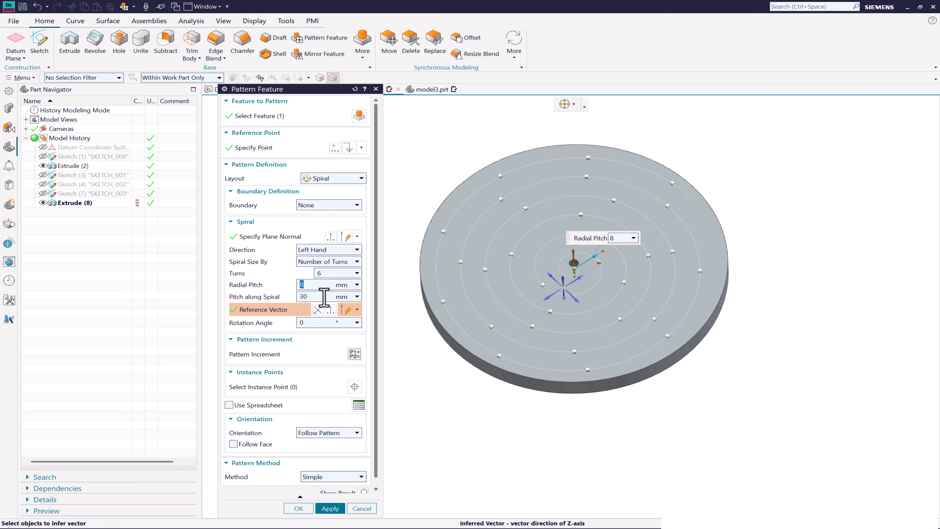
# Try a 20 mm pitch along the spiral, set it to 15 mm instead, and create the hole pattern.
pyautogui.click(323, 296)
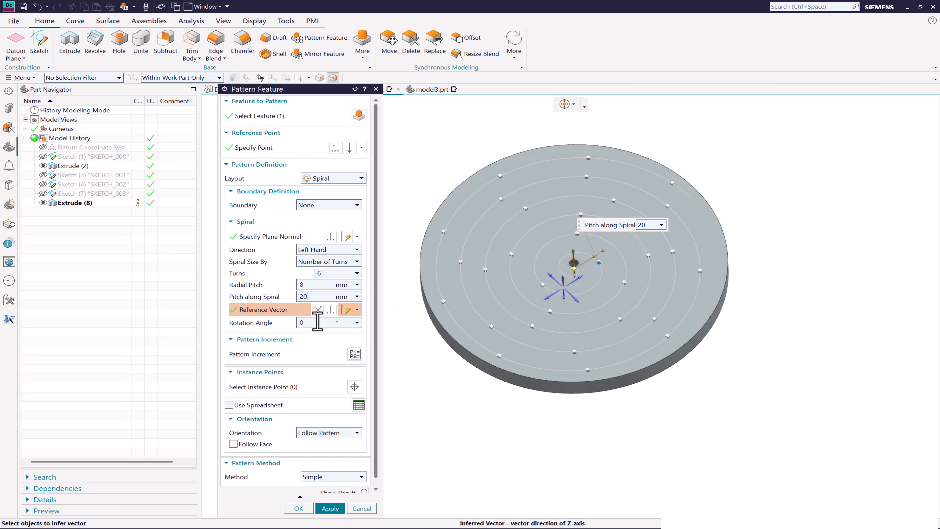
pyautogui.press('Return')
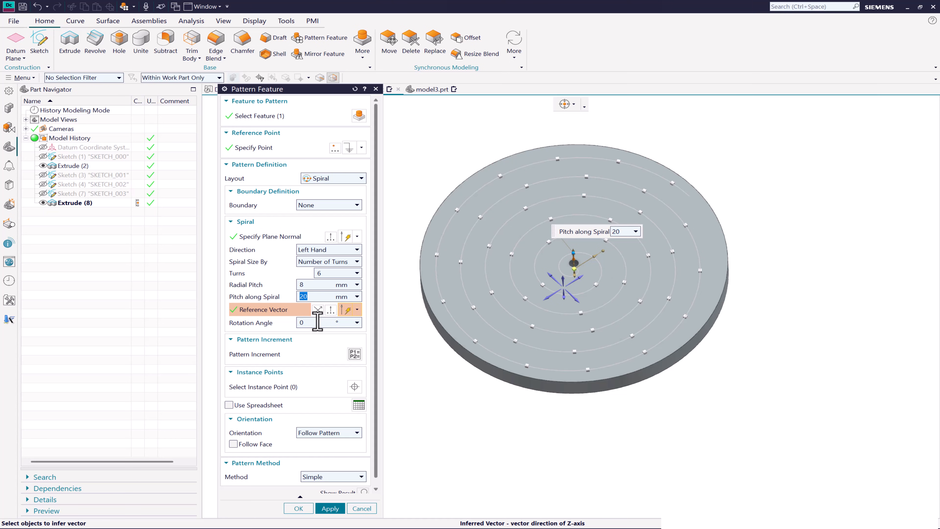
pyautogui.write('15')
pyautogui.press('Return')
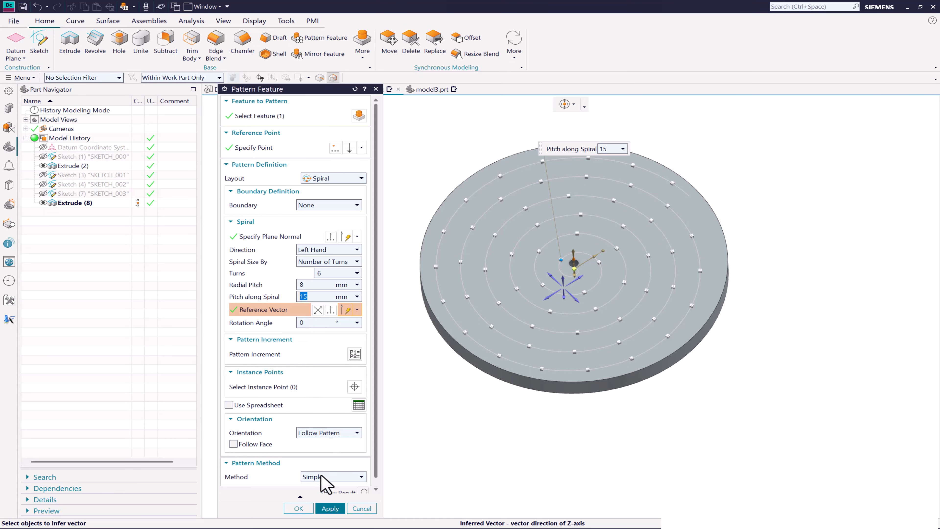
pyautogui.click(328, 506)
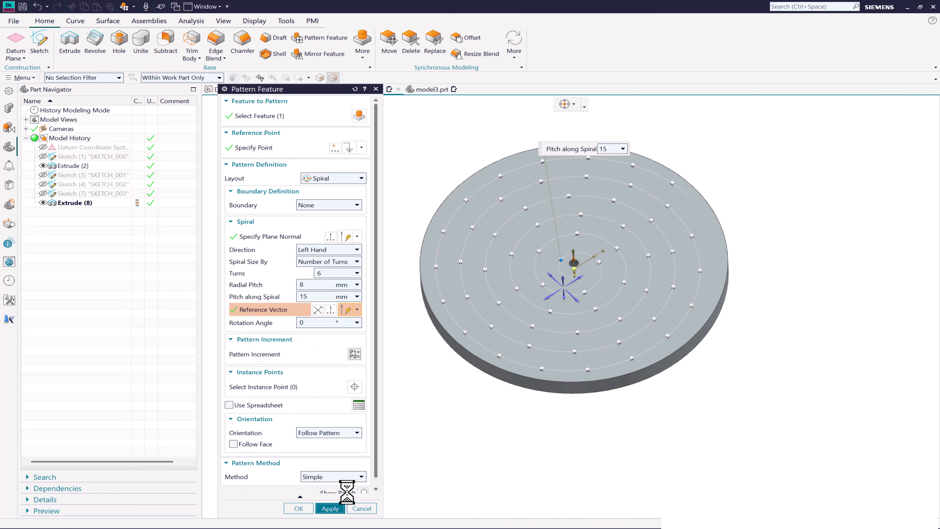
pyautogui.moveTo(492, 321); pyautogui.dragTo(495, 348, button='middle')
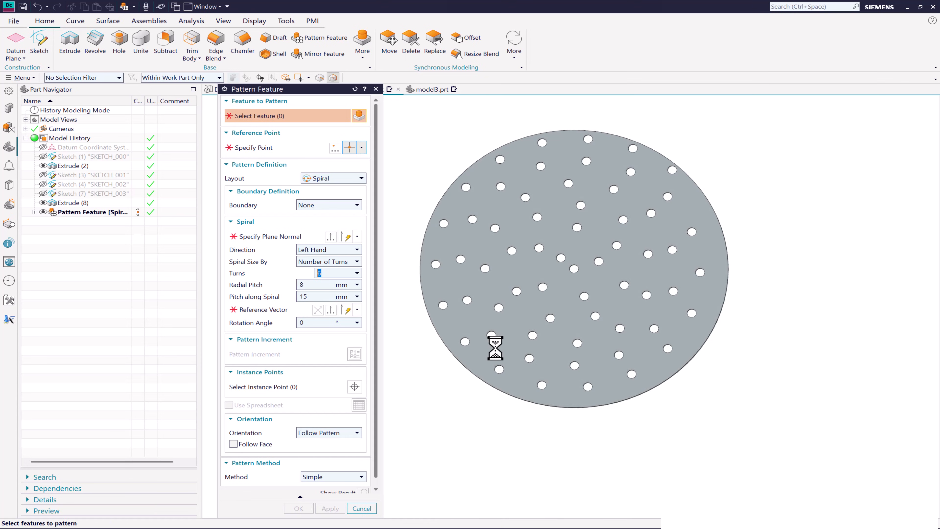
pyautogui.scroll(-3, 579, 264)
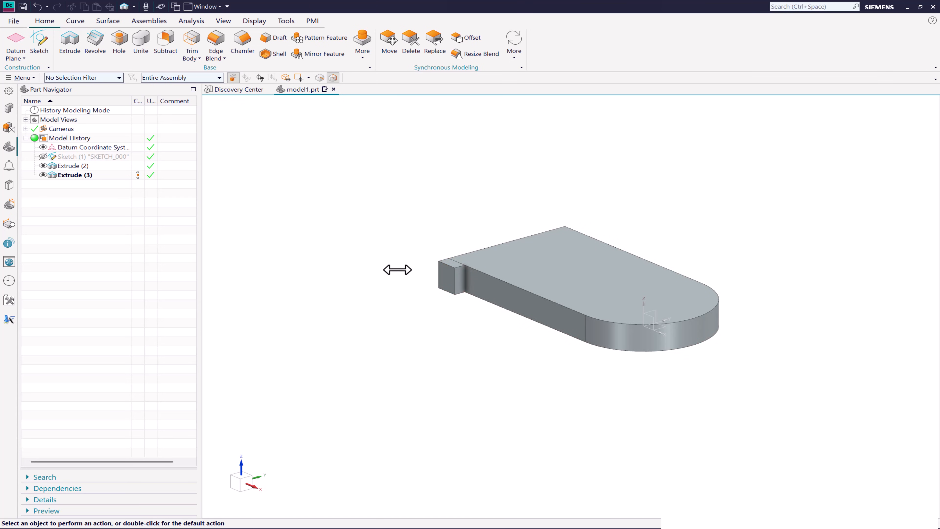
# Start an Along pattern of the small corner block, using the plate's two long top edges and rounded end edge as path.
pyautogui.click(321, 37)
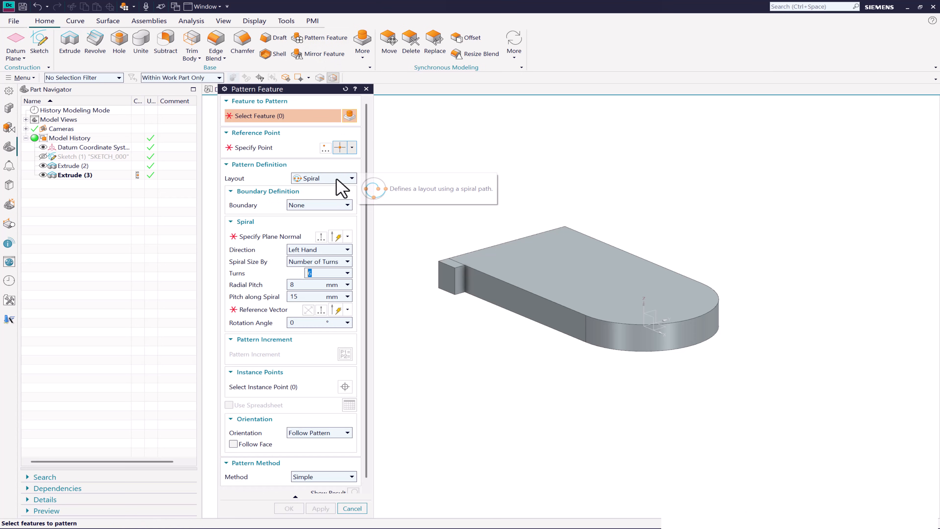
pyautogui.click(338, 179)
pyautogui.click(325, 226)
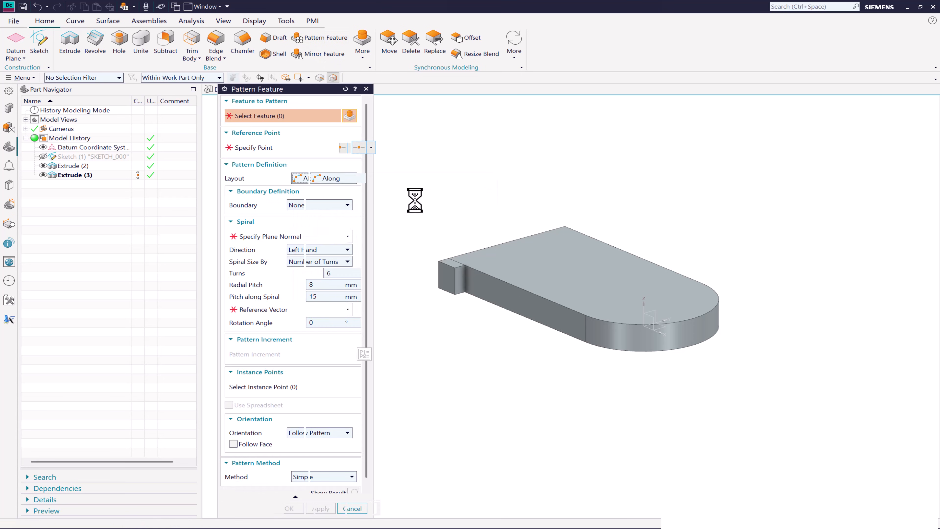
pyautogui.click(444, 272)
pyautogui.click(266, 217)
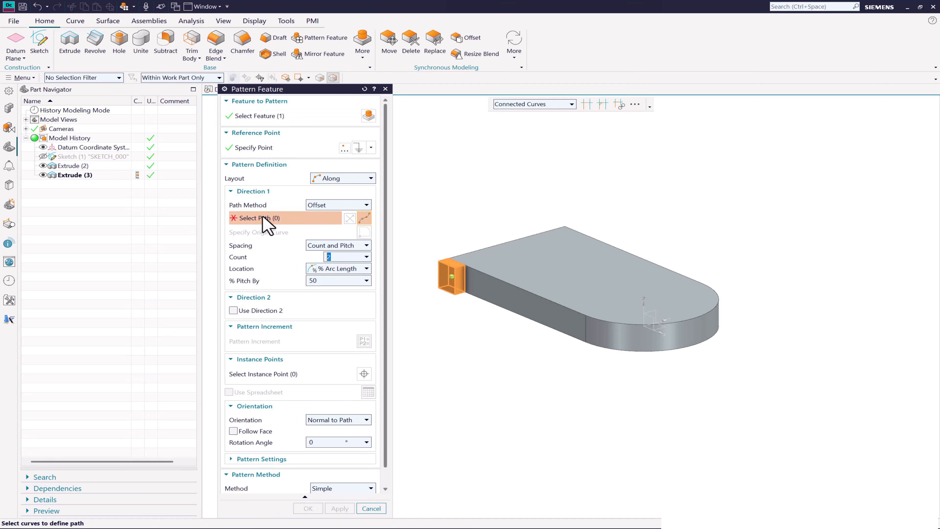
pyautogui.click(487, 277)
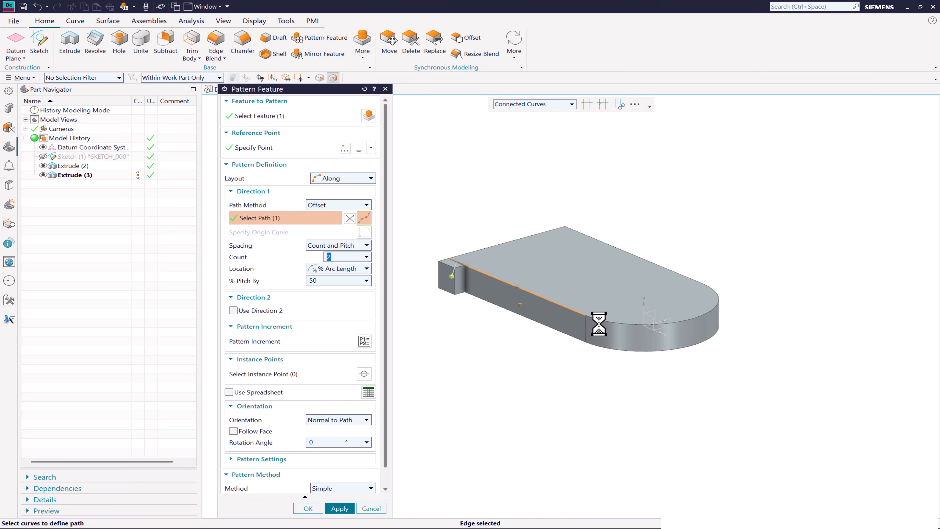
pyautogui.click(643, 261)
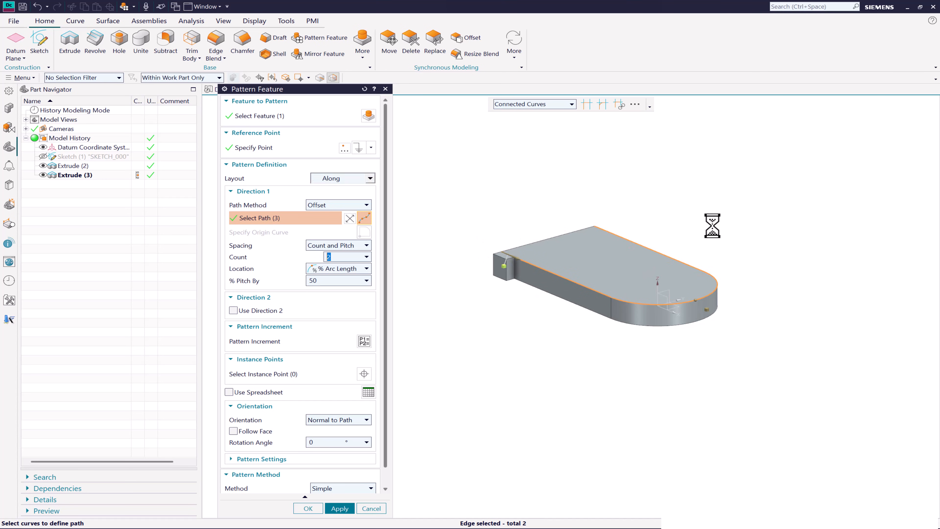
# Set the Along pattern's count to 15, keeping Count and Pitch spacing.
pyautogui.click(332, 259)
pyautogui.write('1')
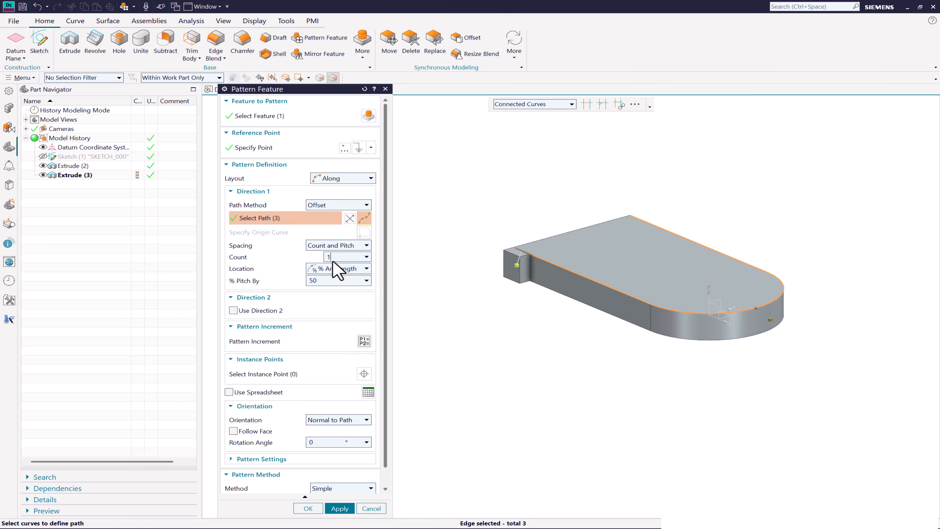
pyautogui.write('5')
pyautogui.press('Return')
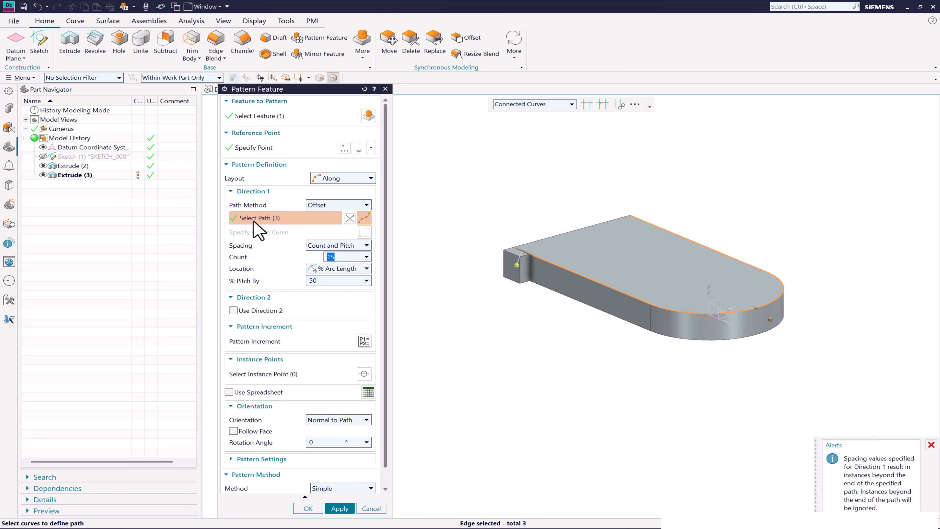
pyautogui.click(234, 311)
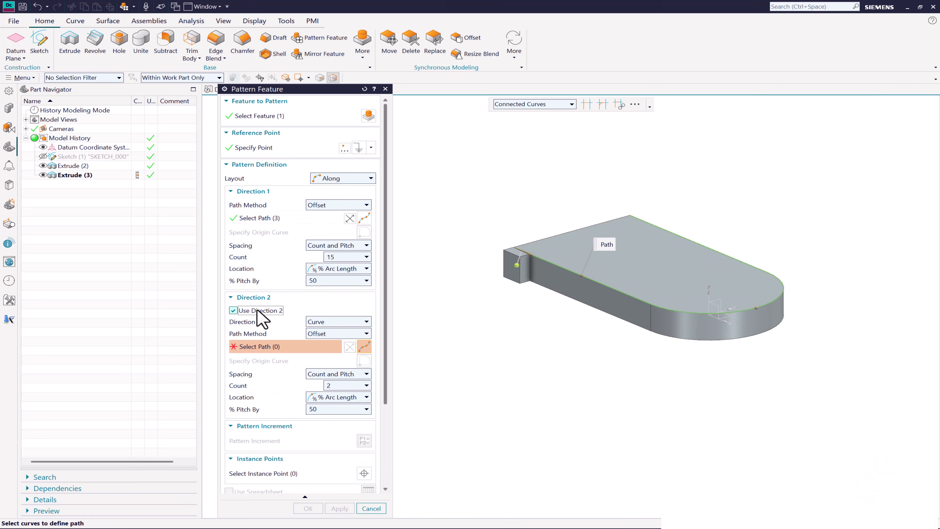
pyautogui.click(235, 311)
pyautogui.click(255, 219)
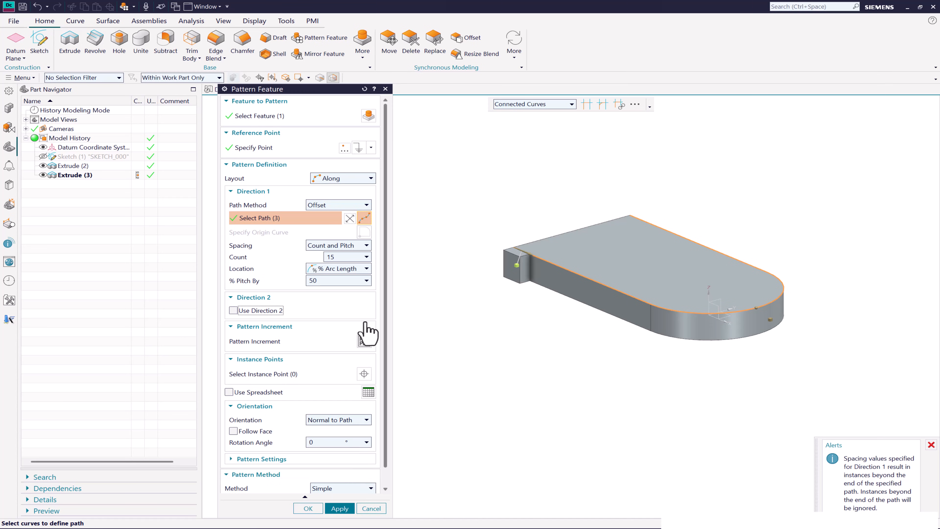
# Create the Along pattern of the block and close the pattern command.
pyautogui.click(340, 508)
pyautogui.click(371, 508)
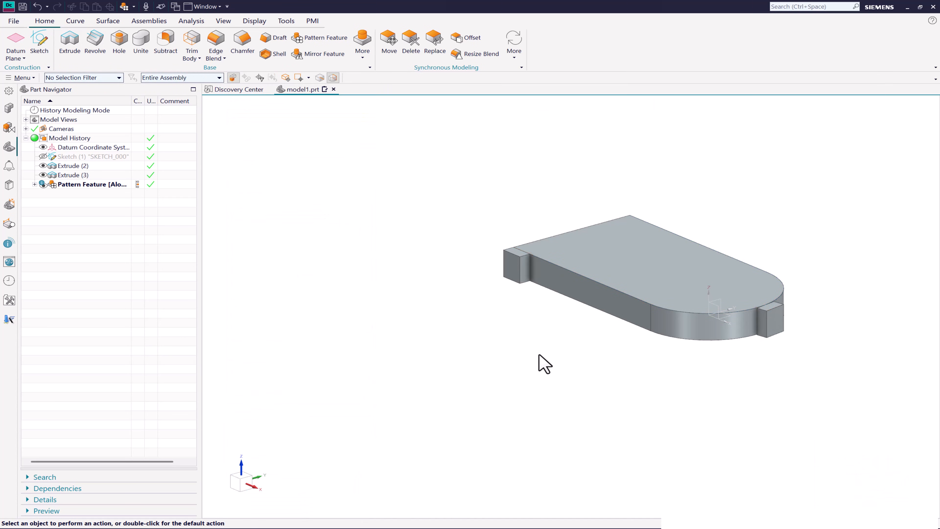
pyautogui.moveTo(542, 361)
pyautogui.mouseDown(button='middle')
pyautogui.moveTo(479, 361)
pyautogui.moveTo(555, 361)
pyautogui.mouseUp(button='middle')
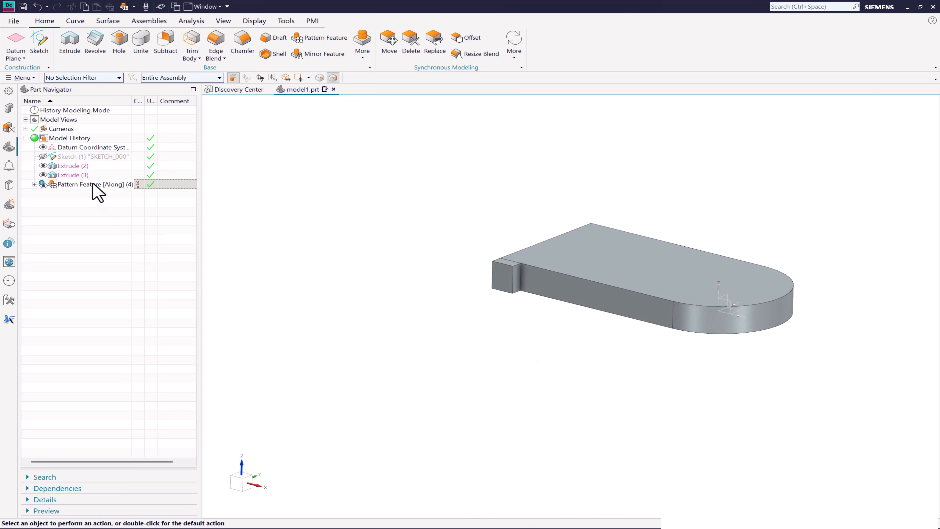
# Edit the Along pattern, setting its pitch to 5 % of the arc length, and update the model.
pyautogui.doubleClick(93, 185)
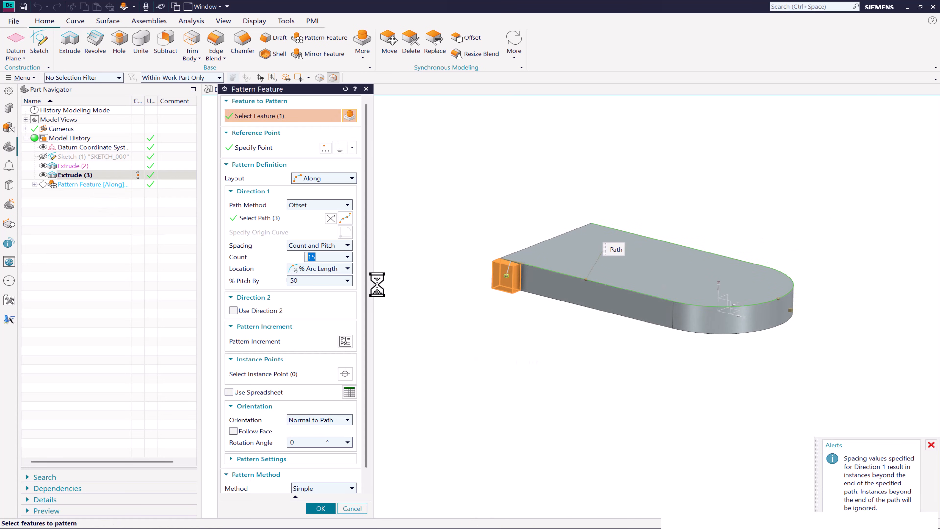
pyautogui.click(311, 280)
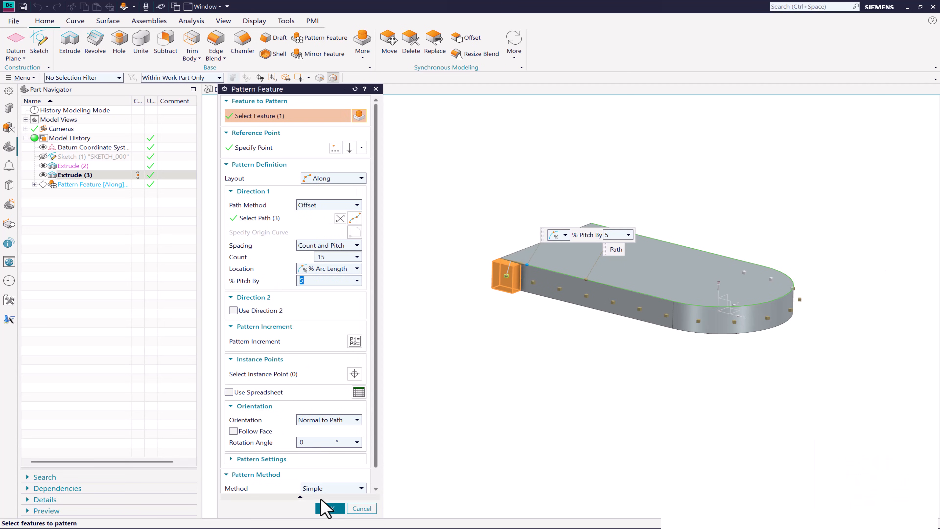
pyautogui.click(321, 508)
pyautogui.moveTo(414, 338); pyautogui.dragTo(323, 346, button='middle')
# Edit the Along pattern again and set its count to 20 so blocks follow the whole path.
pyautogui.doubleClick(80, 184)
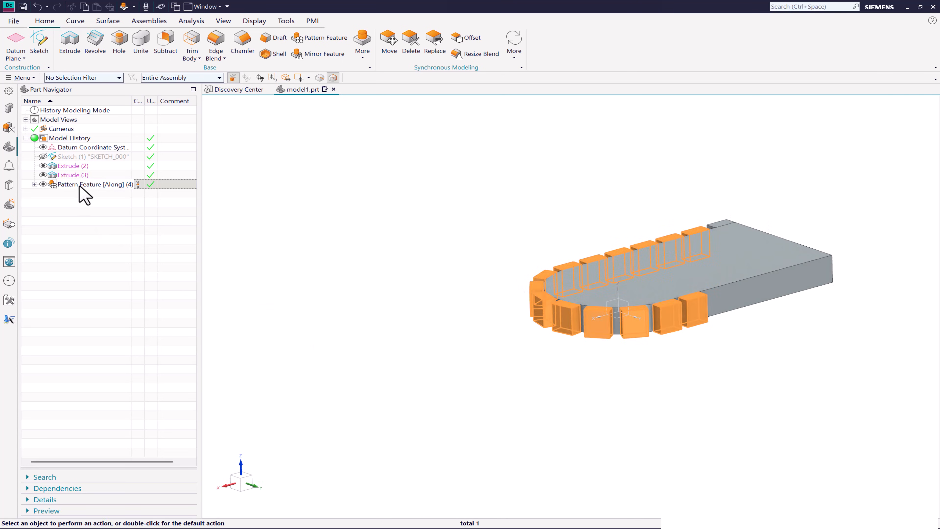
pyautogui.moveTo(474, 269); pyautogui.dragTo(482, 270, button='middle')
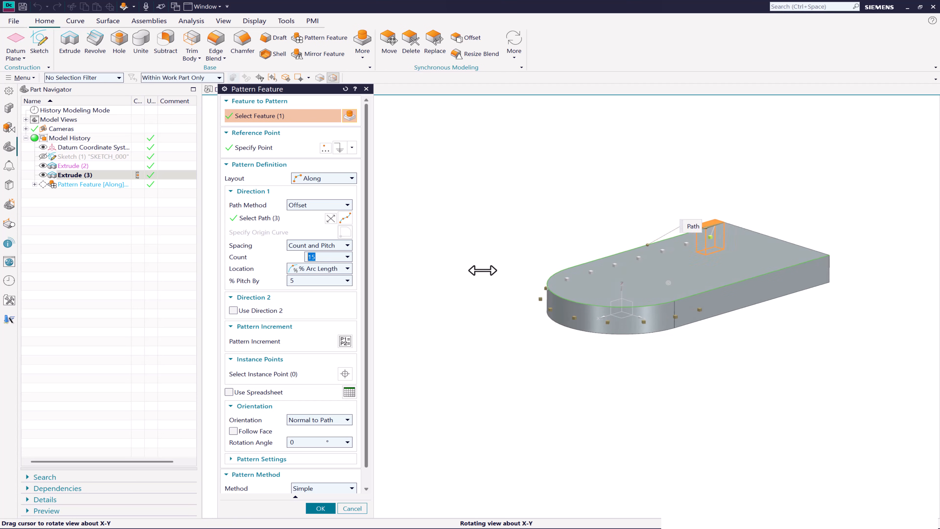
pyautogui.click(268, 217)
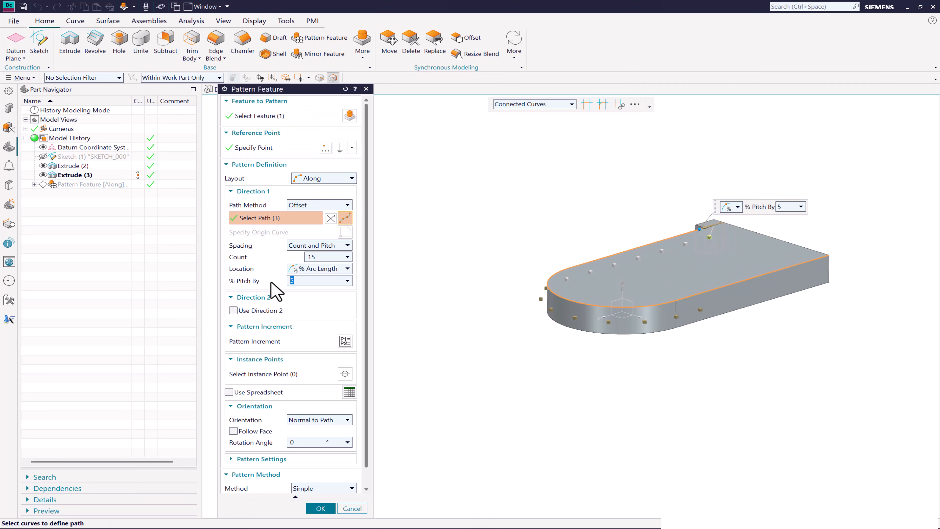
pyautogui.click(318, 258)
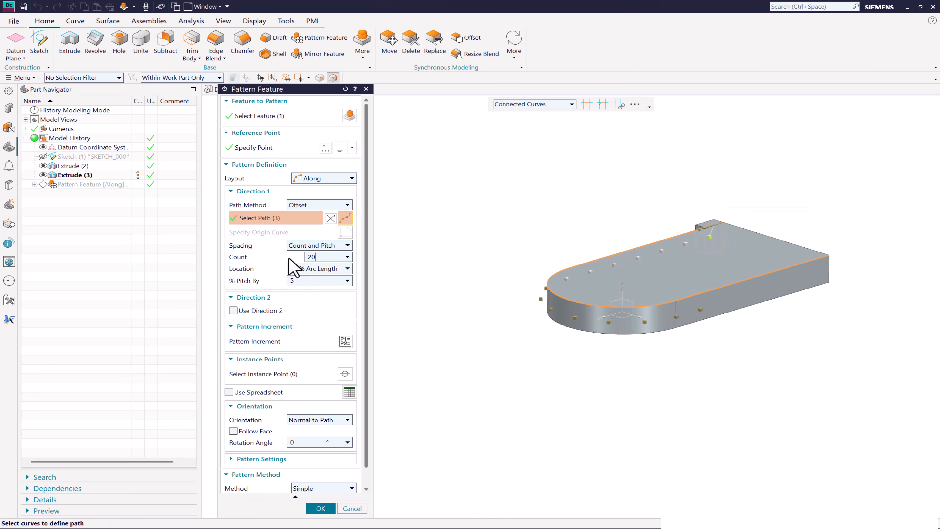
pyautogui.write('20')
pyautogui.press('Return')
pyautogui.click(330, 507)
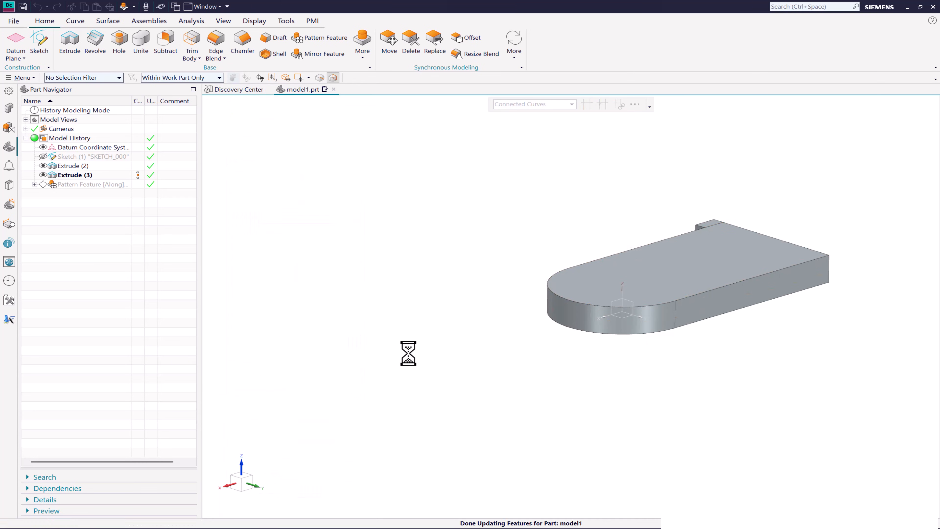
pyautogui.moveTo(413, 338); pyautogui.dragTo(561, 416, button='middle')
# Delete the Along pattern feature and the extruded corner block, Extrude (3).
pyautogui.click(93, 184)
pyautogui.rightClick(93, 184)
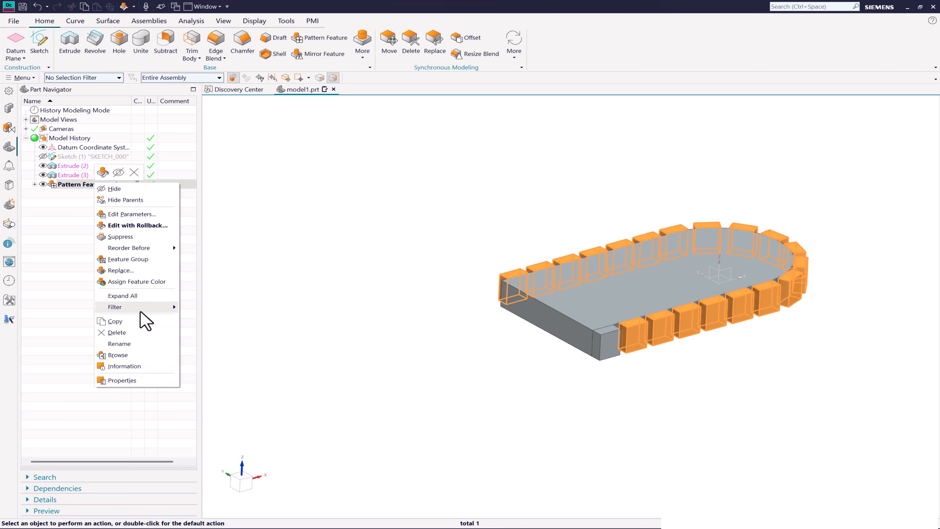
pyautogui.click(146, 318)
pyautogui.rightClick(90, 175)
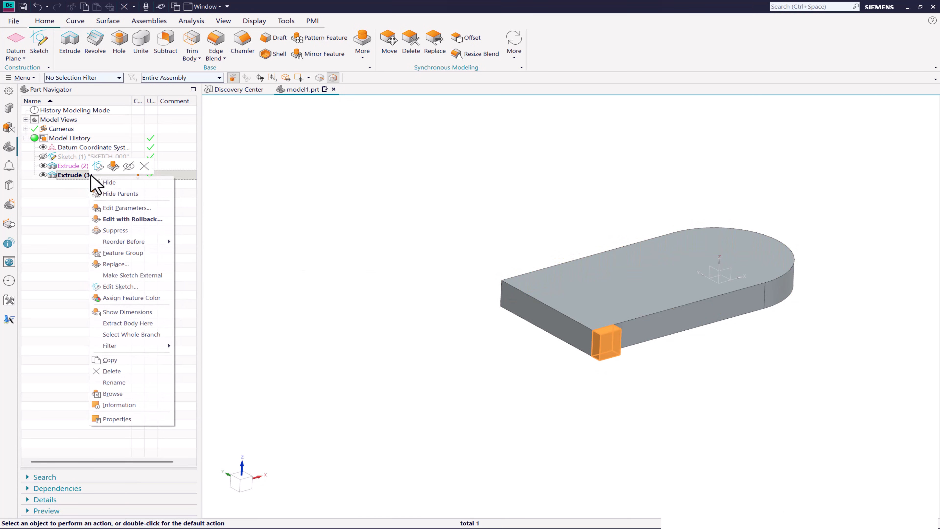
pyautogui.click(128, 372)
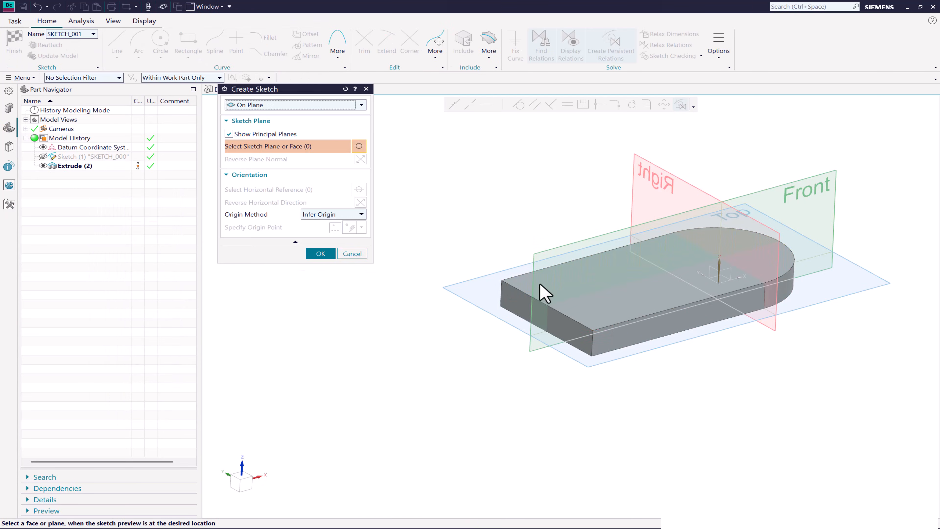
# Sketch a 40 mm diameter circle on the plate's top face, near a corner of its square end.
pyautogui.click(544, 293)
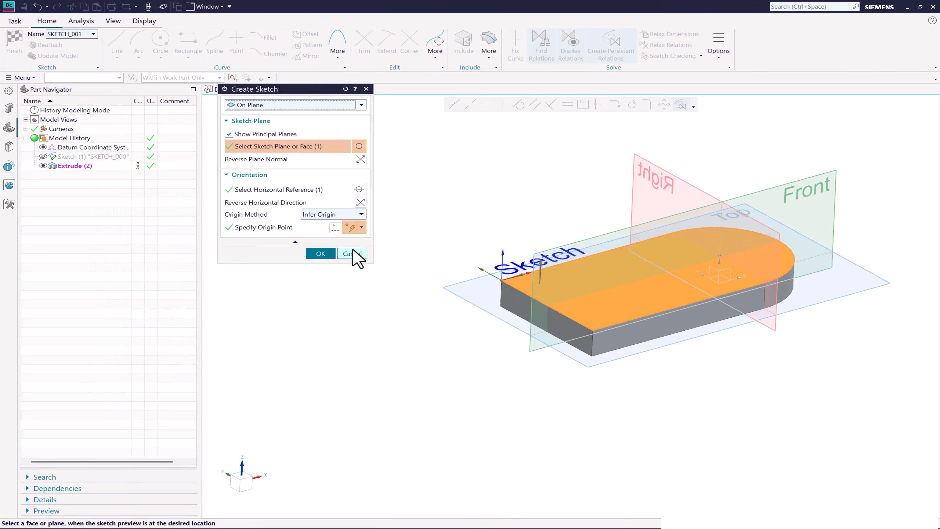
pyautogui.click(321, 253)
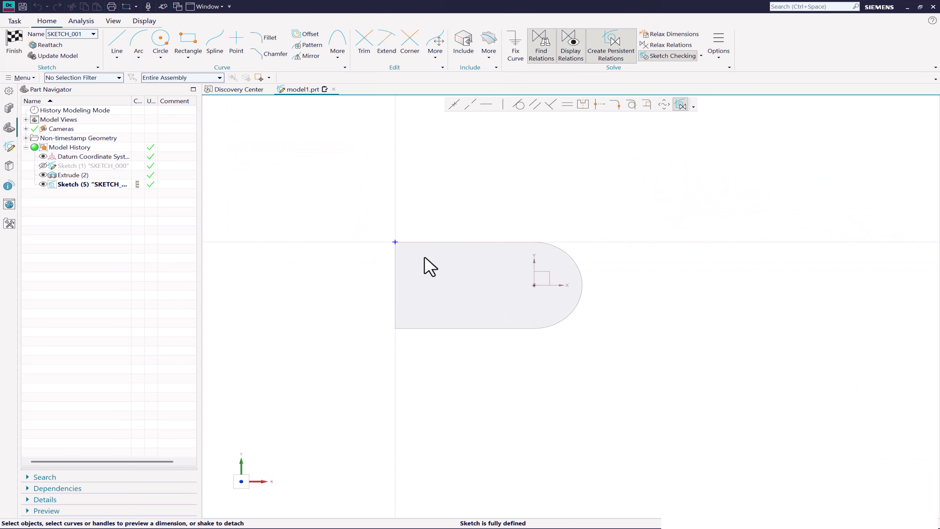
pyautogui.click(161, 38)
pyautogui.scroll(2, 414, 253)
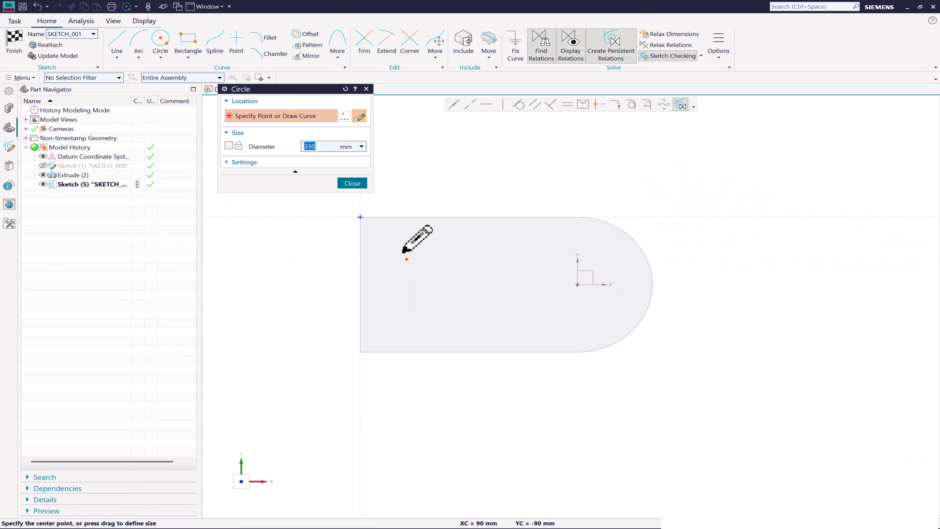
pyautogui.write('40')
pyautogui.click(388, 240)
pyautogui.click(14, 43)
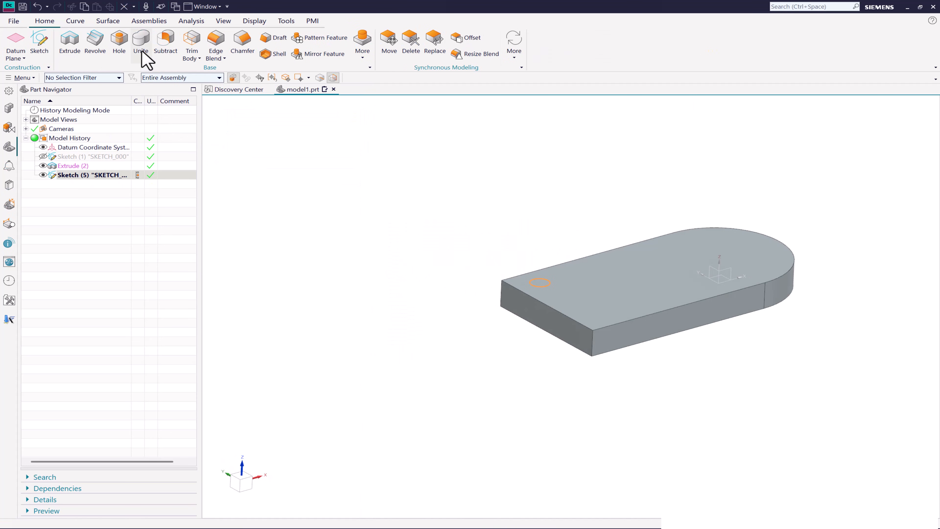
# Extrude the circle upward about 33 mm from the plate's top face, with no Boolean.
pyautogui.click(69, 41)
pyautogui.scroll(3, 535, 287)
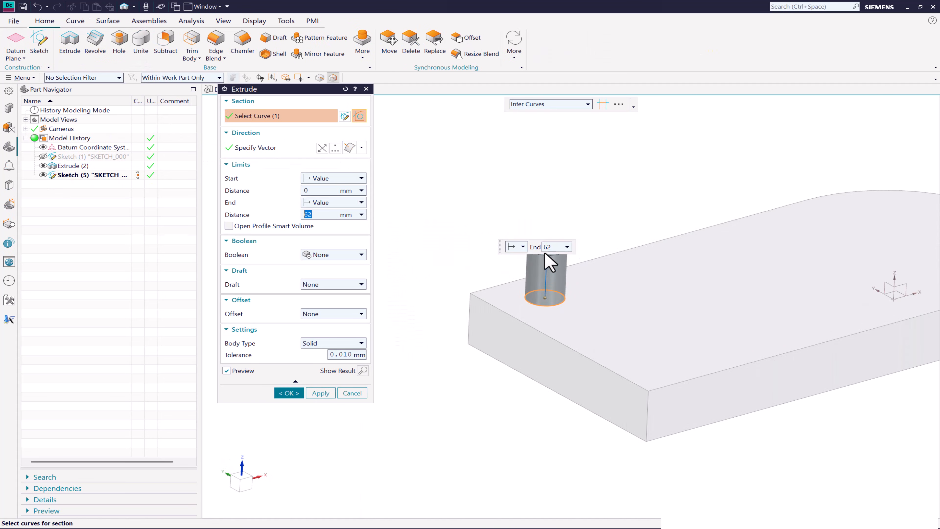
pyautogui.moveTo(548, 252); pyautogui.dragTo(550, 279)
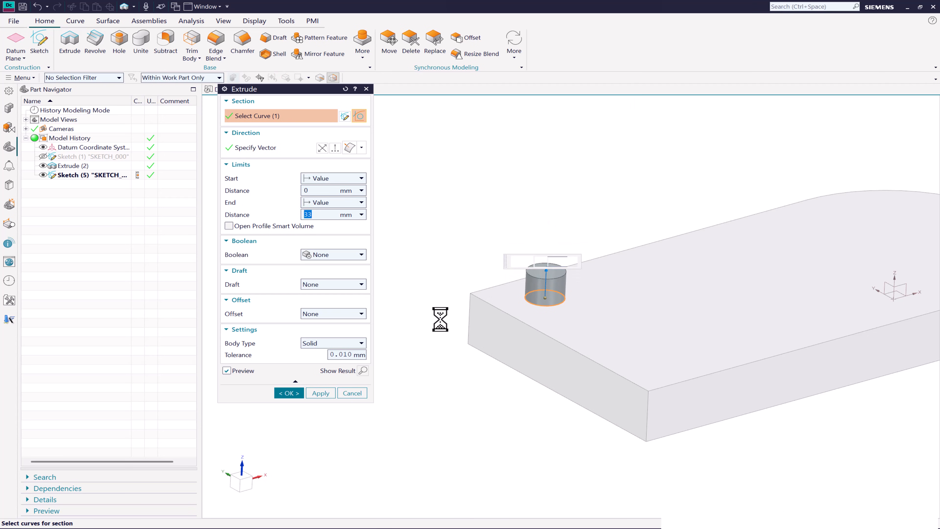
pyautogui.click(288, 393)
pyautogui.scroll(-2, 299, 346)
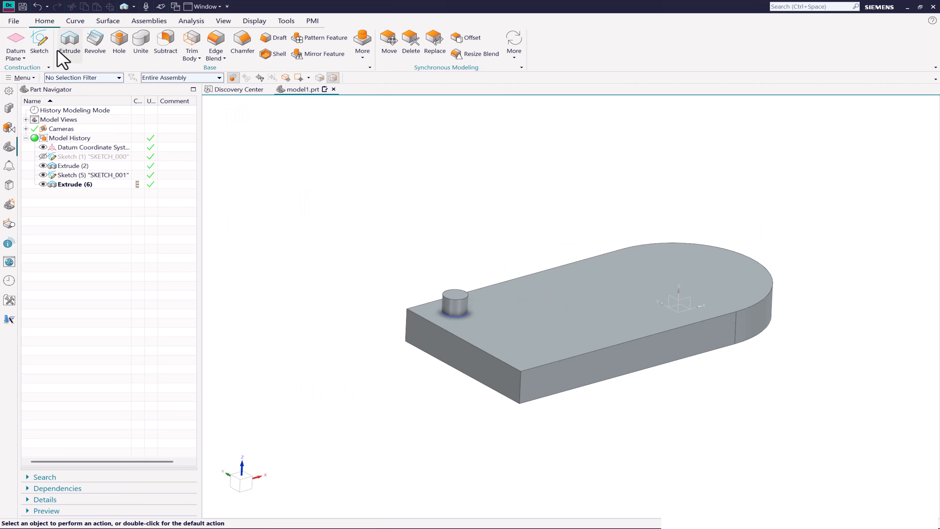
# Sketch a winding seven-point spline on the plate's top face, from beside the boss around the rounded end, and pull its outer bend point inward.
pyautogui.click(39, 41)
pyautogui.click(322, 255)
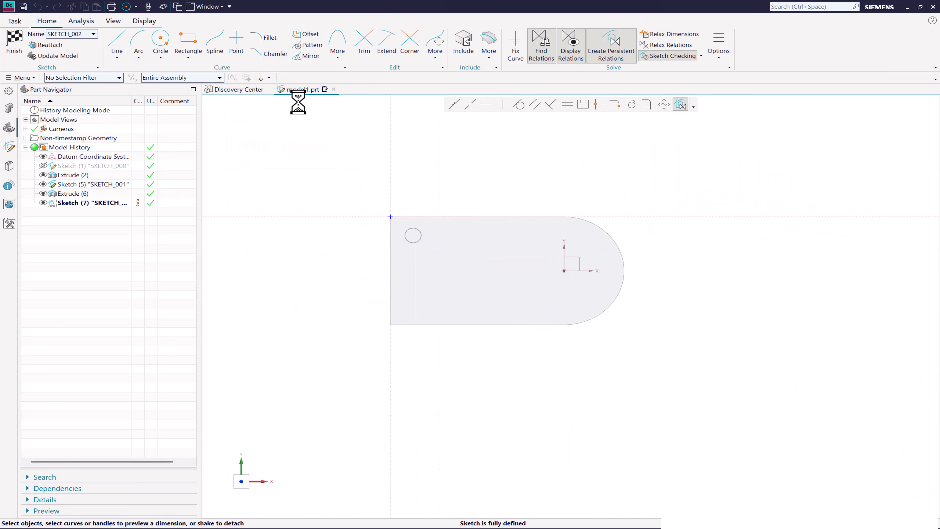
pyautogui.click(215, 42)
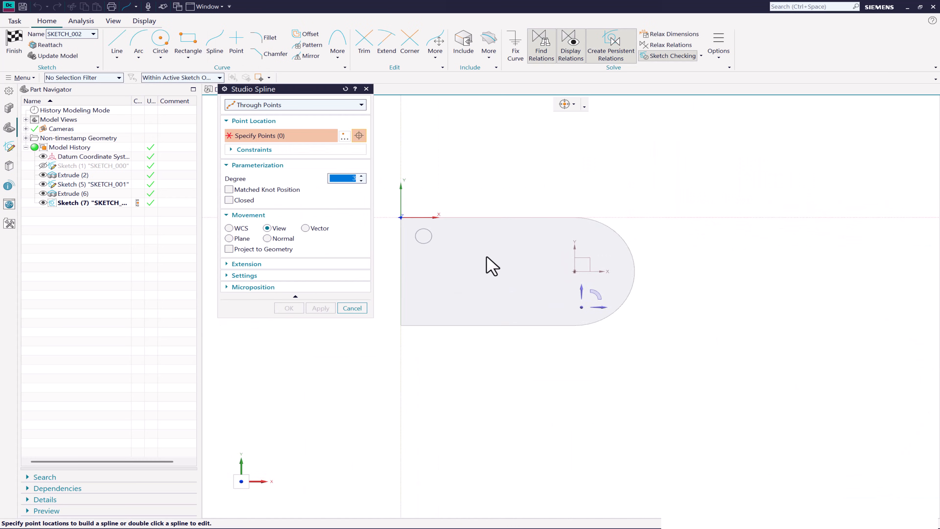
pyautogui.click(425, 252)
pyautogui.click(469, 256)
pyautogui.click(538, 280)
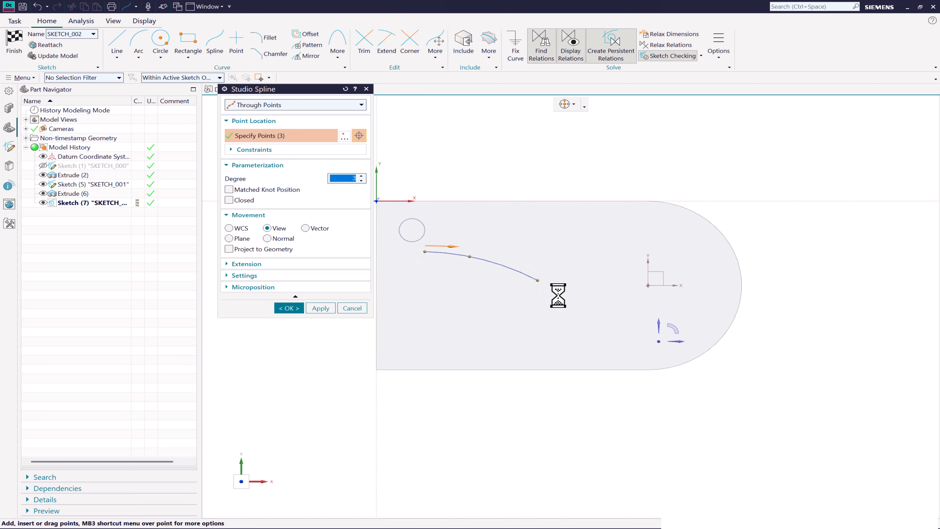
pyautogui.click(592, 318)
pyautogui.click(716, 320)
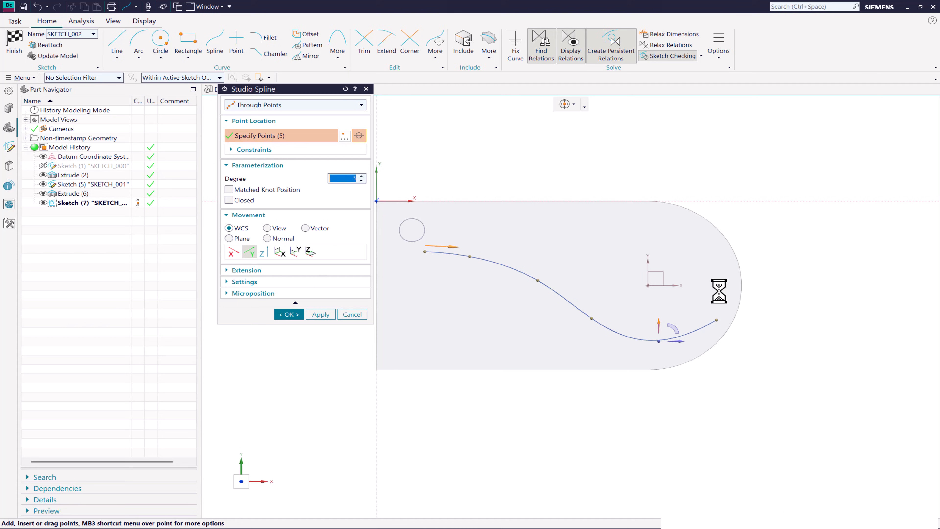
pyautogui.click(704, 262)
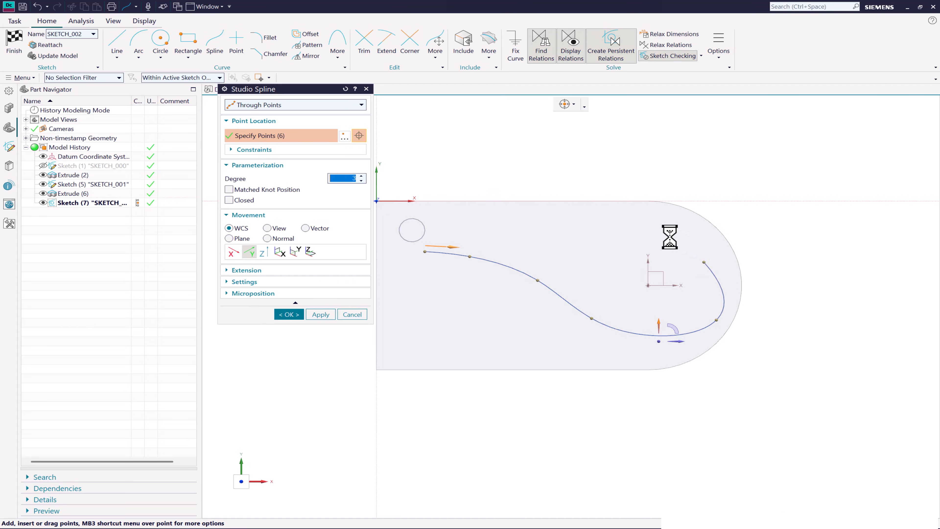
pyautogui.click(294, 314)
pyautogui.click(657, 337)
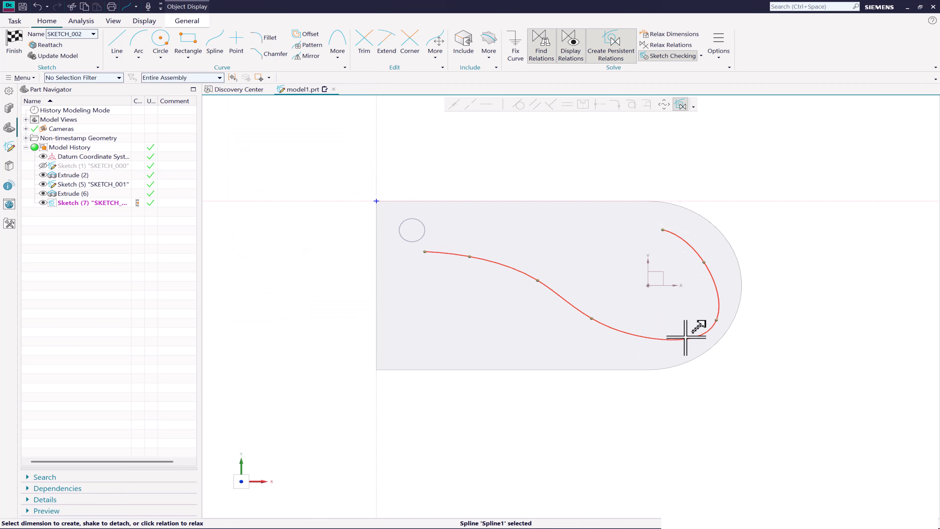
pyautogui.moveTo(712, 320); pyautogui.dragTo(679, 321)
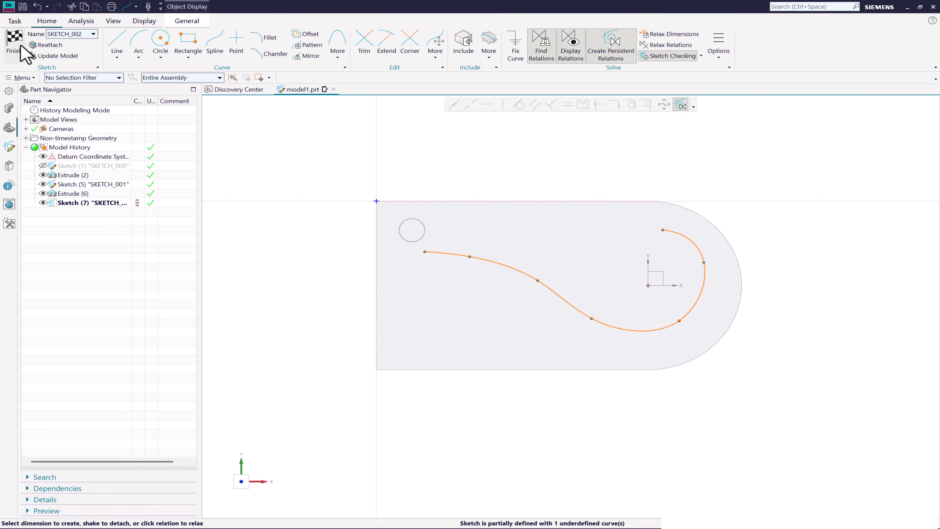
# Finish the spline sketch and start an Along pattern of the cylindrical boss, with the spline as the Offset path.
pyautogui.click(13, 43)
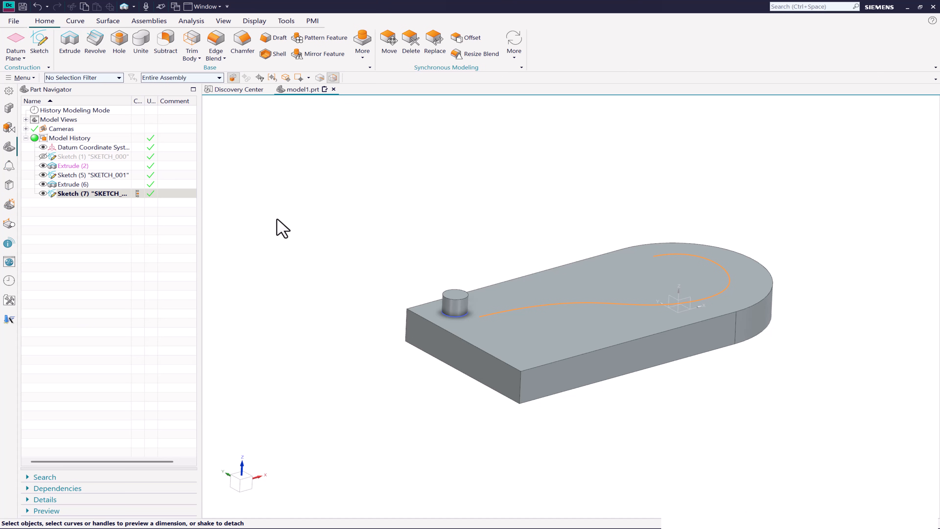
pyautogui.click(170, 184)
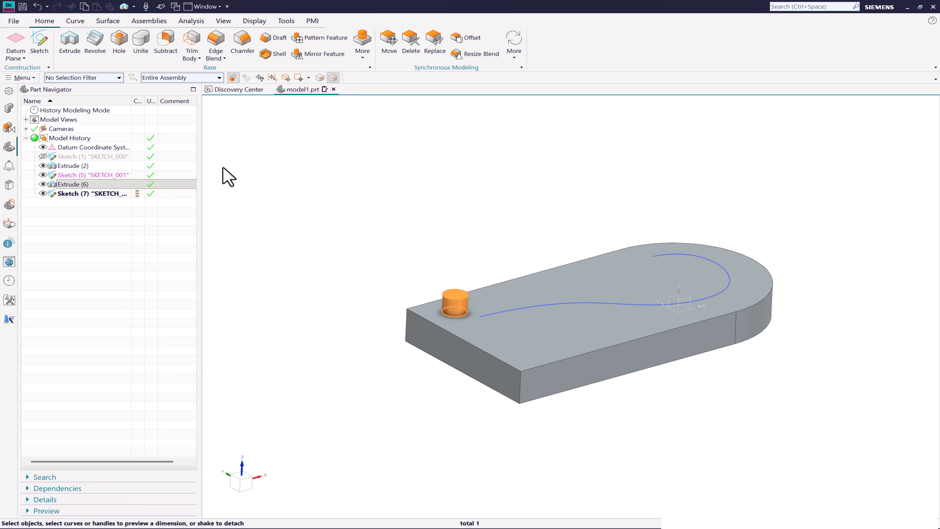
pyautogui.click(320, 38)
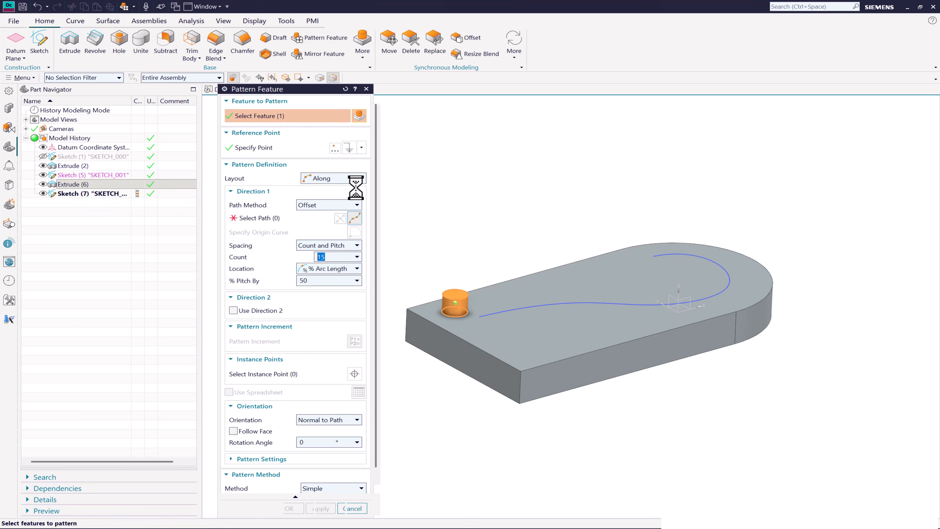
pyautogui.click(267, 218)
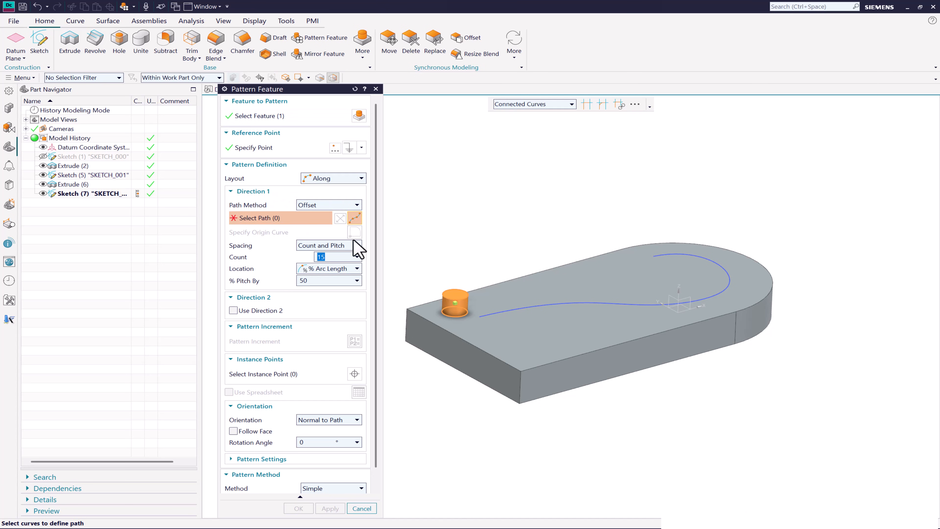
pyautogui.click(502, 314)
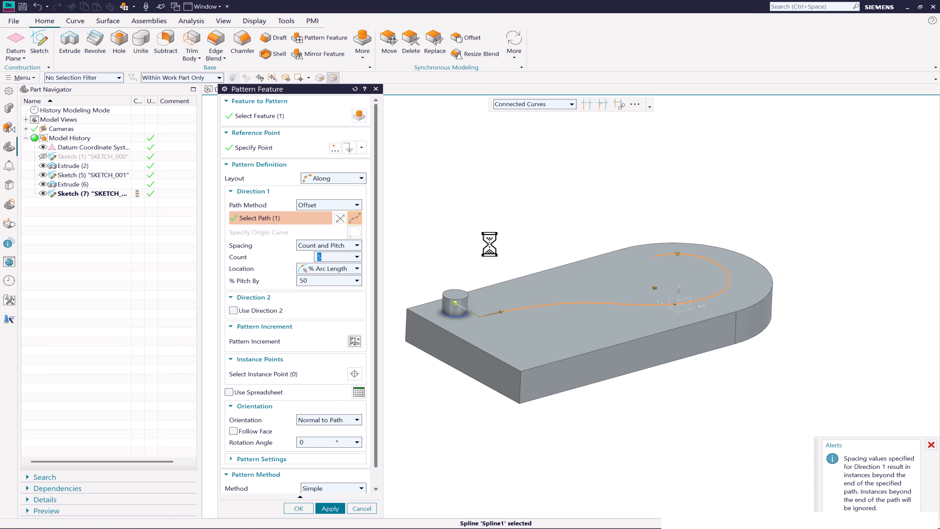
# Set the boss pattern's pitch to 5 % of arc length and its count to 20.
pyautogui.click(315, 280)
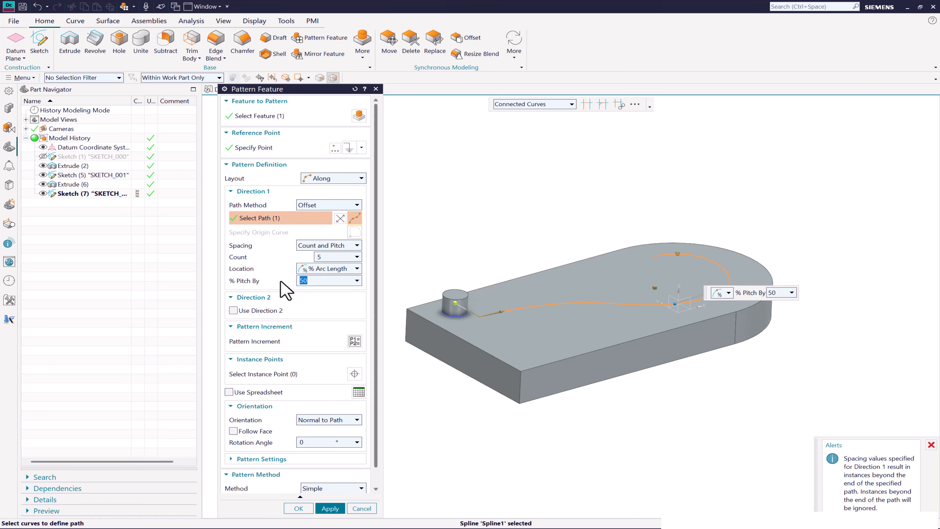
pyautogui.write('10')
pyautogui.press('Return')
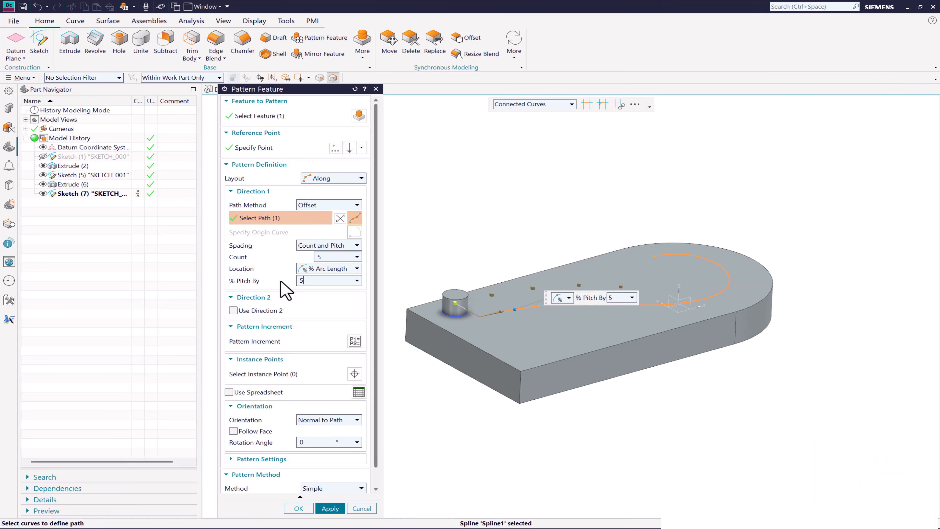
pyautogui.press('Return')
pyautogui.click(328, 256)
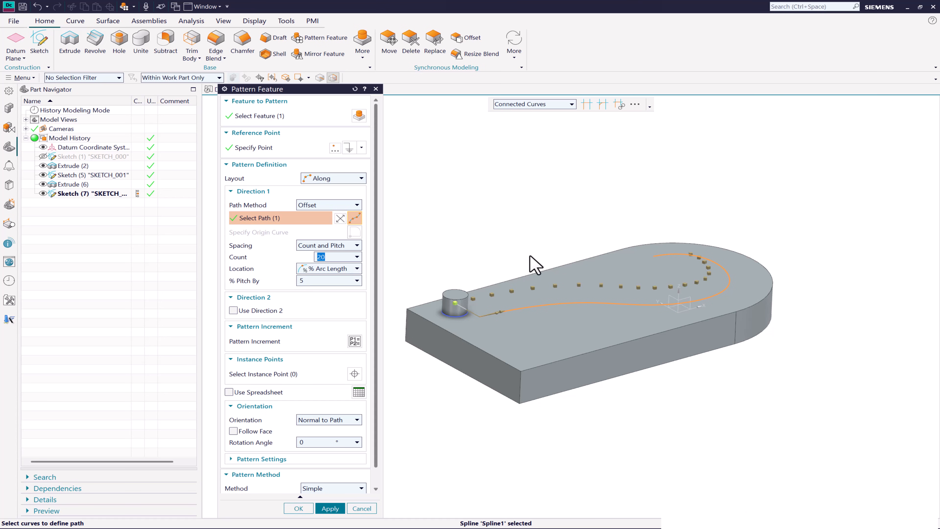
# Stretch the pitch along the spline to 9 % of arc length and create the Along pattern of bosses.
pyautogui.moveTo(530, 256); pyautogui.dragTo(516, 320, button='middle')
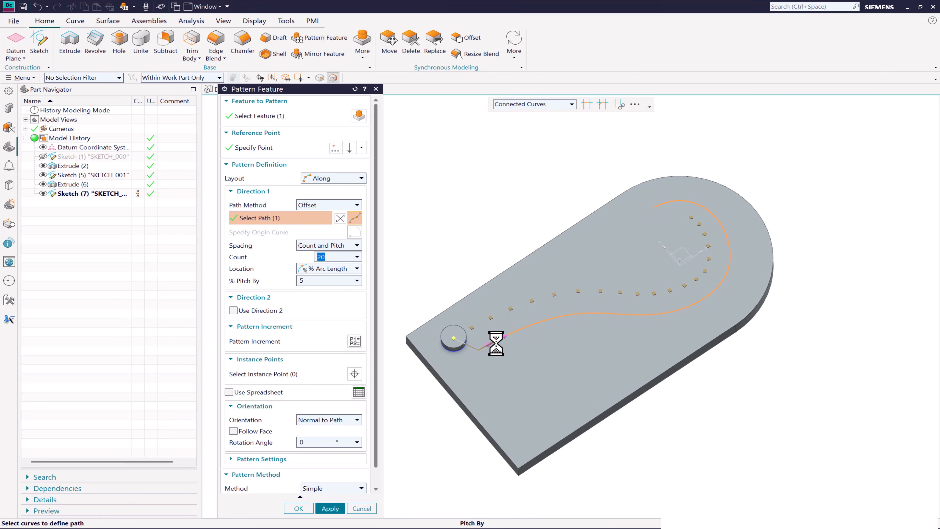
pyautogui.moveTo(496, 343); pyautogui.dragTo(505, 338)
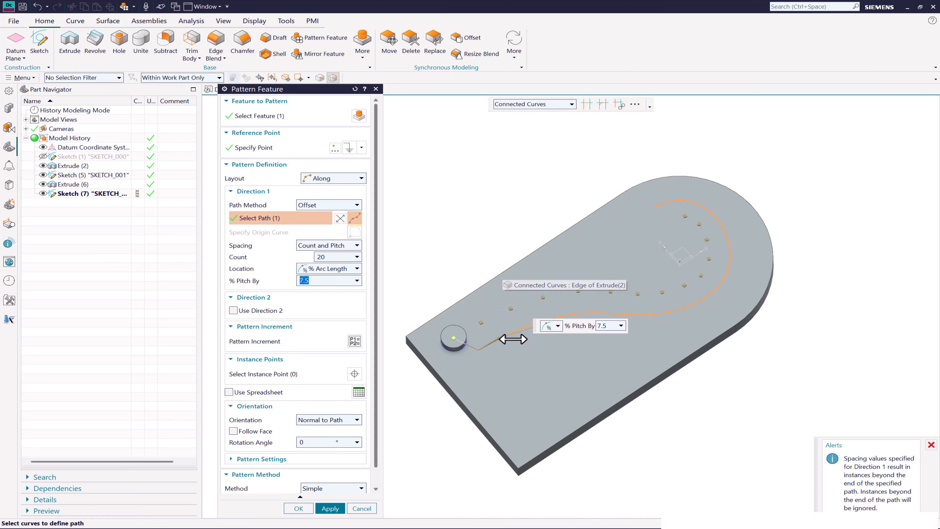
pyautogui.click(341, 246)
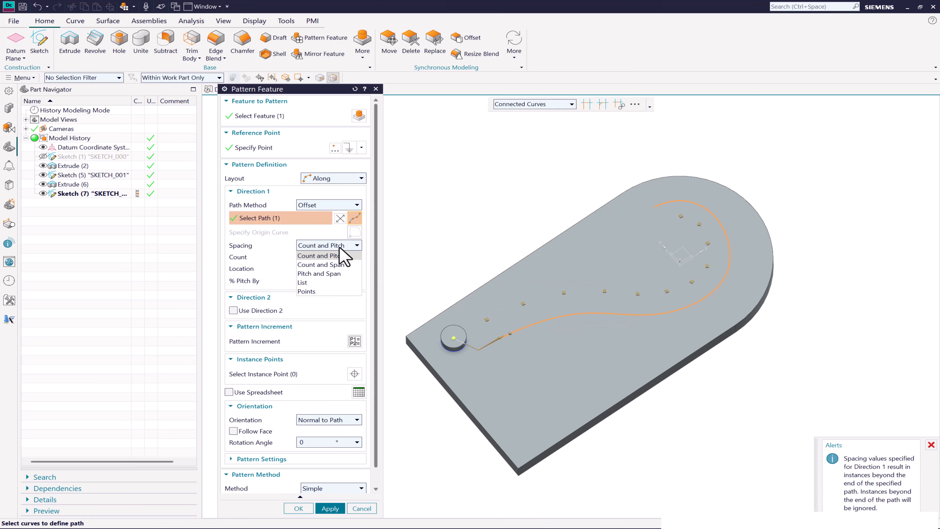
pyautogui.click(357, 245)
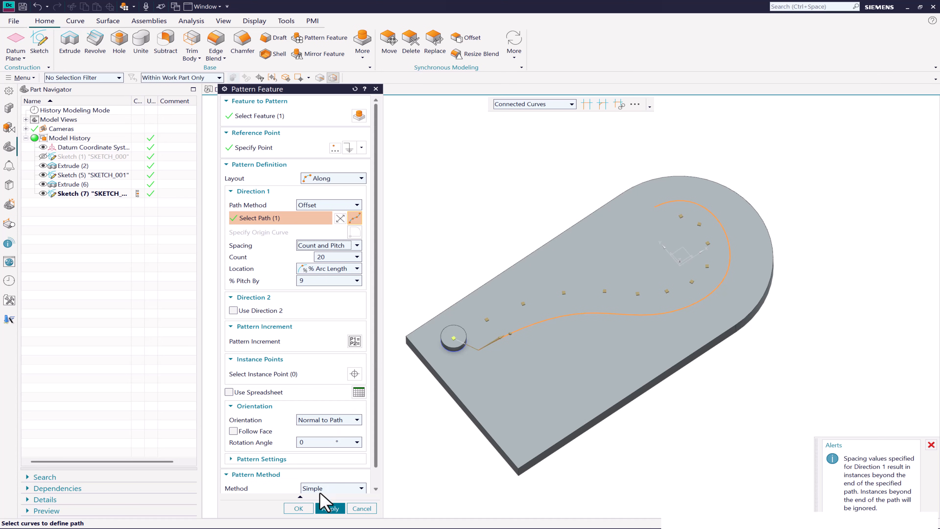
pyautogui.click(328, 508)
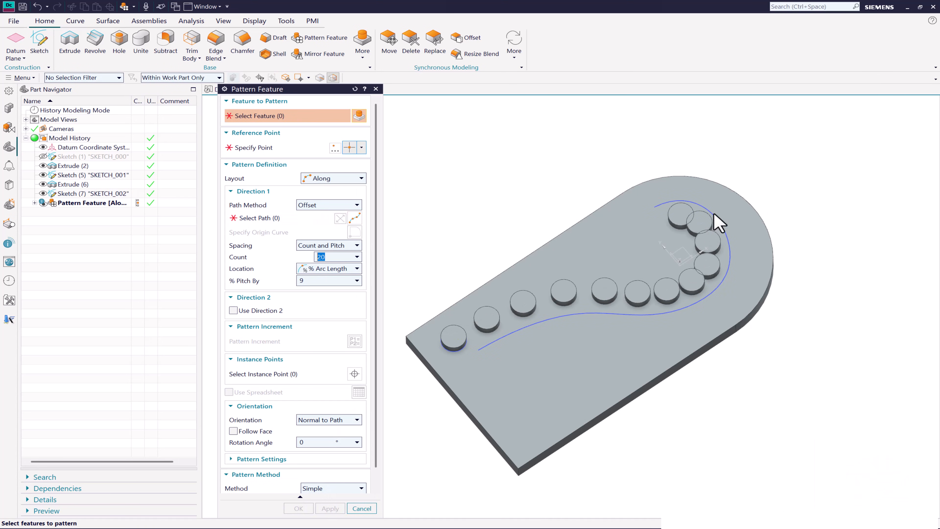
pyautogui.moveTo(566, 329); pyautogui.dragTo(527, 230, button='middle')
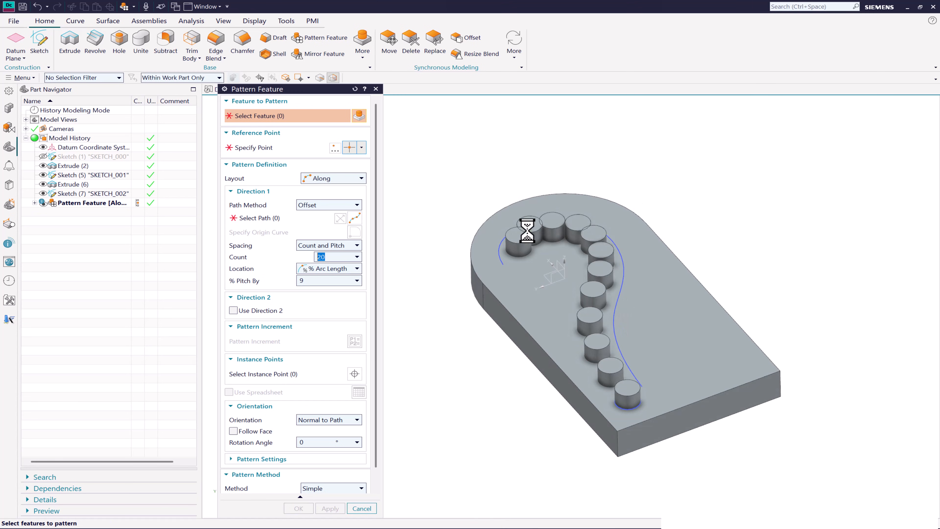
pyautogui.click(361, 507)
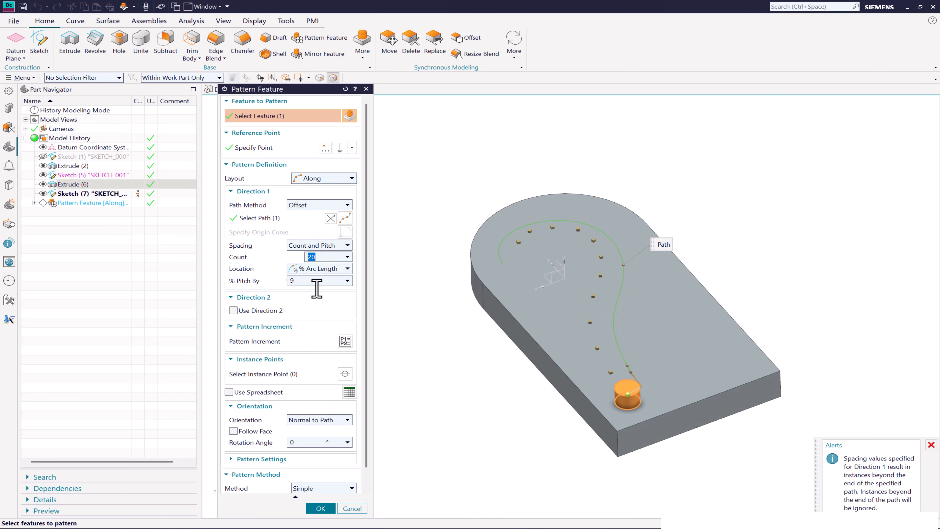
# Edit the Along pattern to a pitch of 12 % of arc length and reduce its instance count.
pyautogui.click(291, 281)
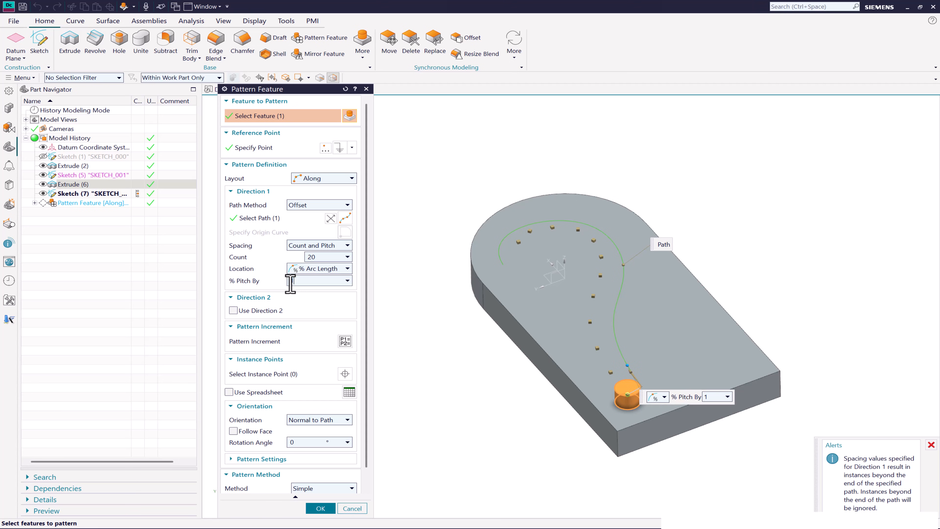
pyautogui.press('Return')
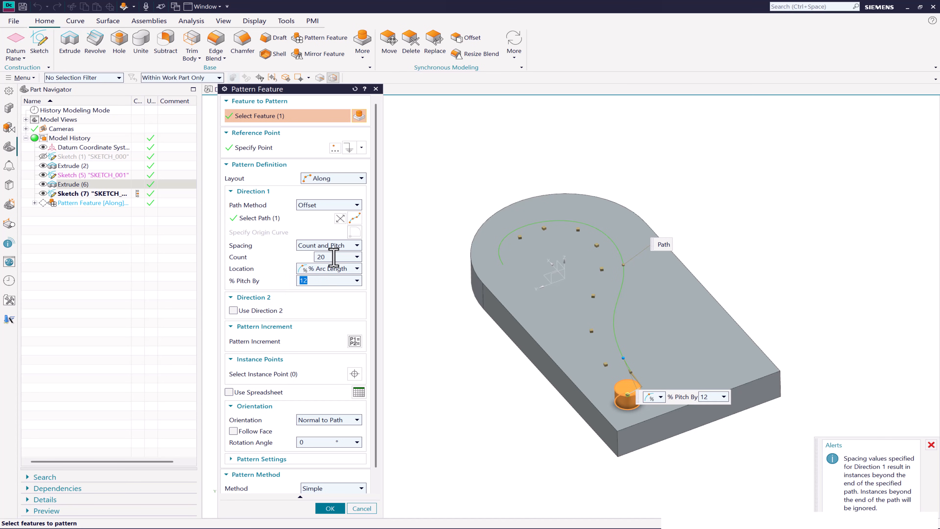
pyautogui.click(323, 257)
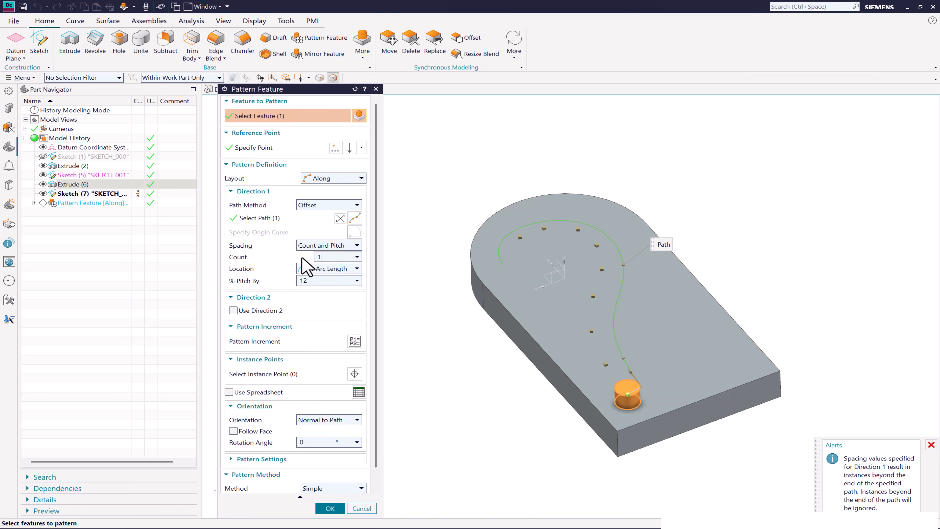
pyautogui.click(329, 507)
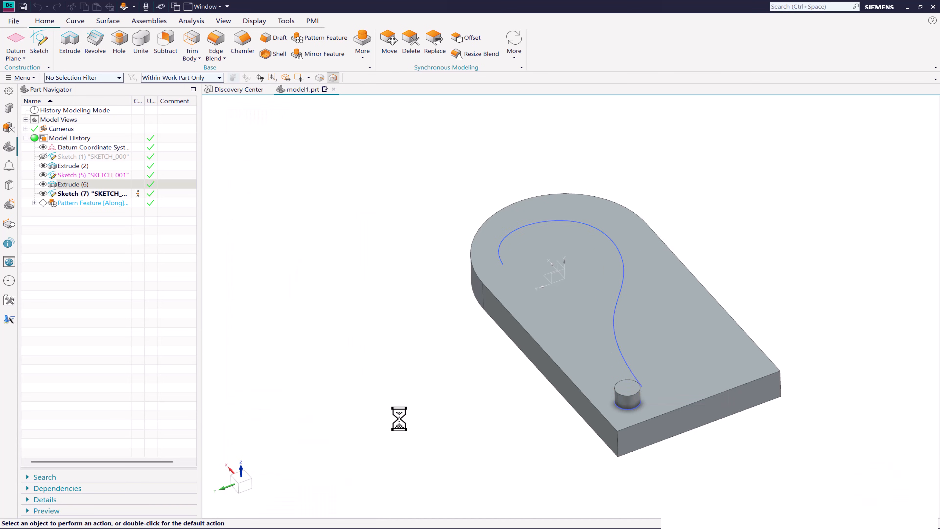
pyautogui.moveTo(418, 273); pyautogui.dragTo(362, 312, button='middle')
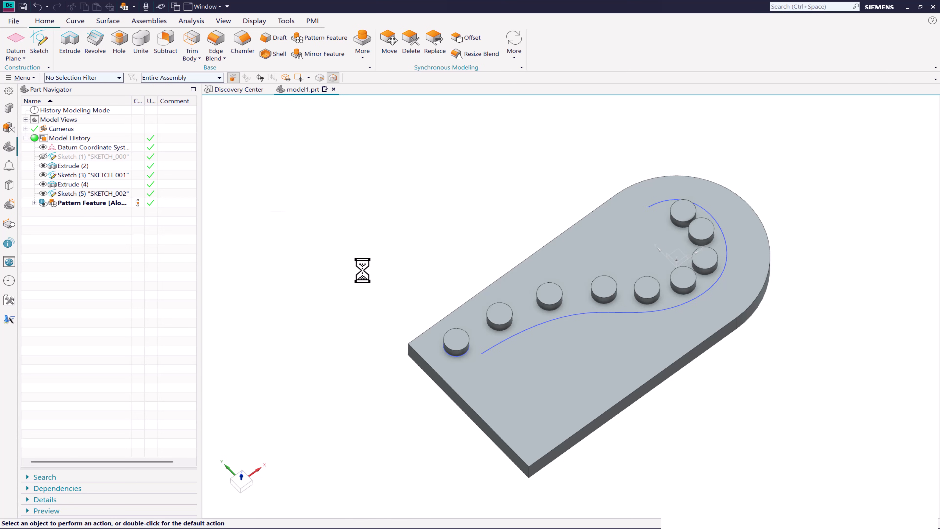
pyautogui.moveTo(372, 286); pyautogui.dragTo(370, 238, button='middle')
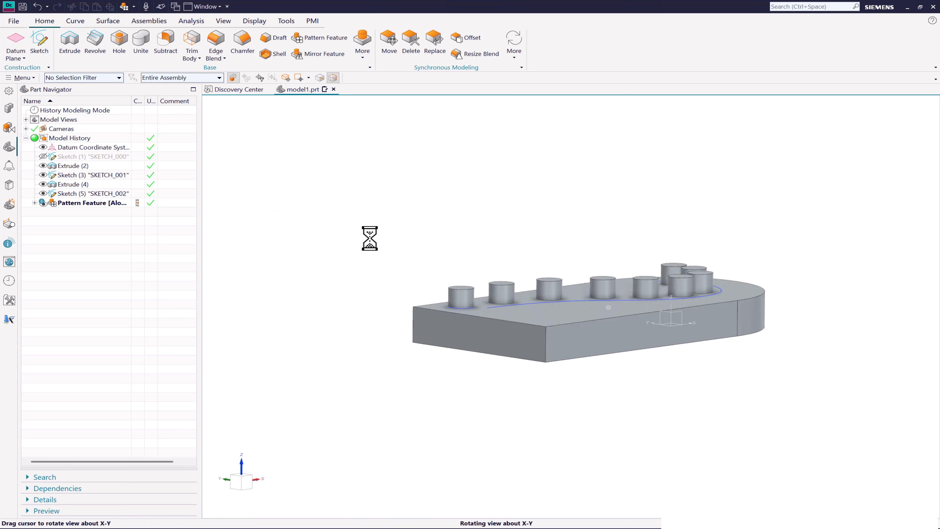
# Delete the Along pattern feature and the spline sketch from the model history.
pyautogui.rightClick(83, 202)
pyautogui.click(124, 388)
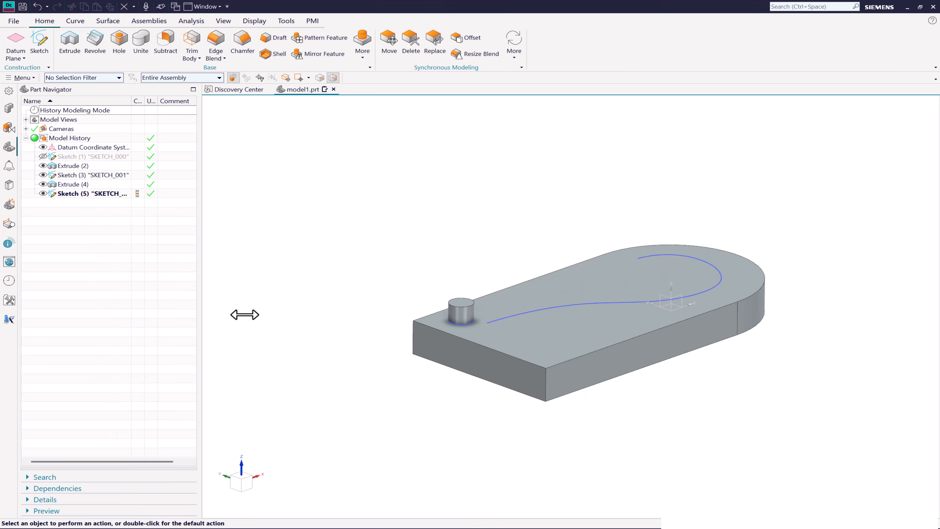
pyautogui.rightClick(522, 315)
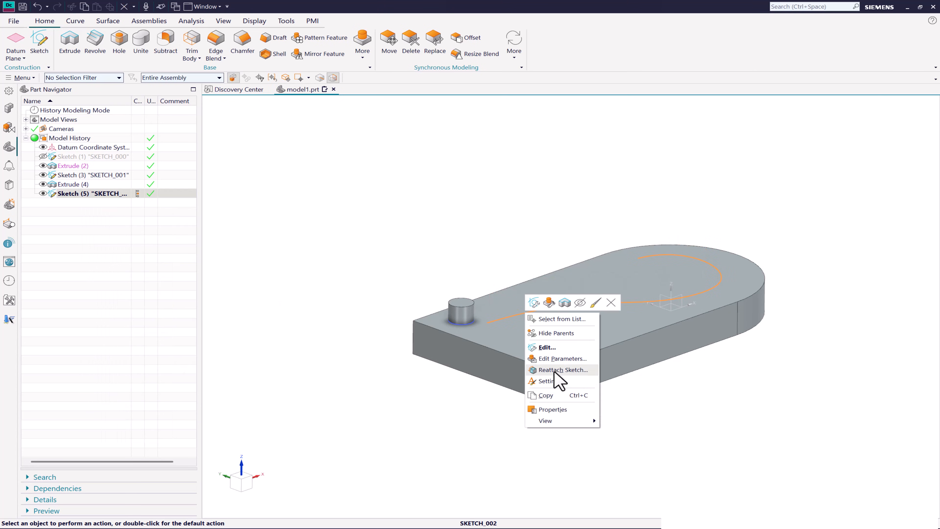
pyautogui.click(331, 273)
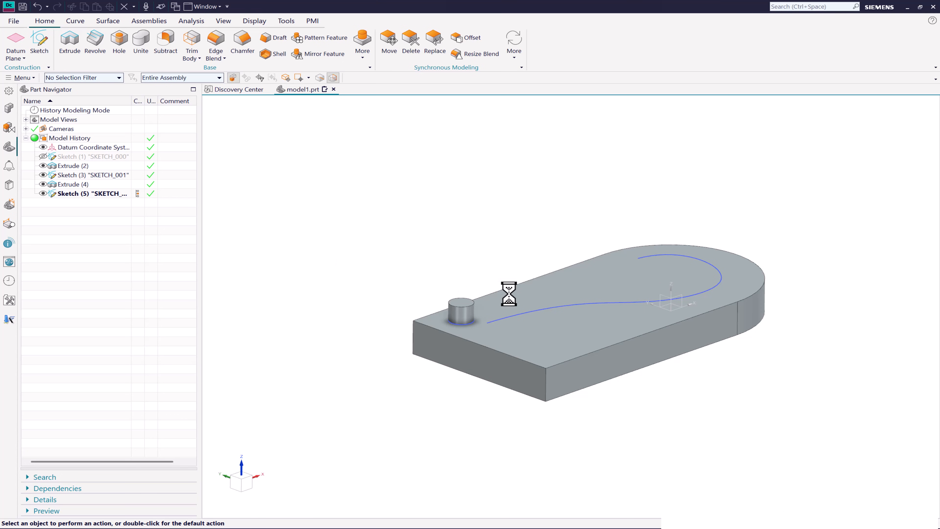
pyautogui.rightClick(514, 314)
pyautogui.click(387, 256)
pyautogui.click(90, 194)
pyautogui.rightClick(91, 196)
pyautogui.click(138, 370)
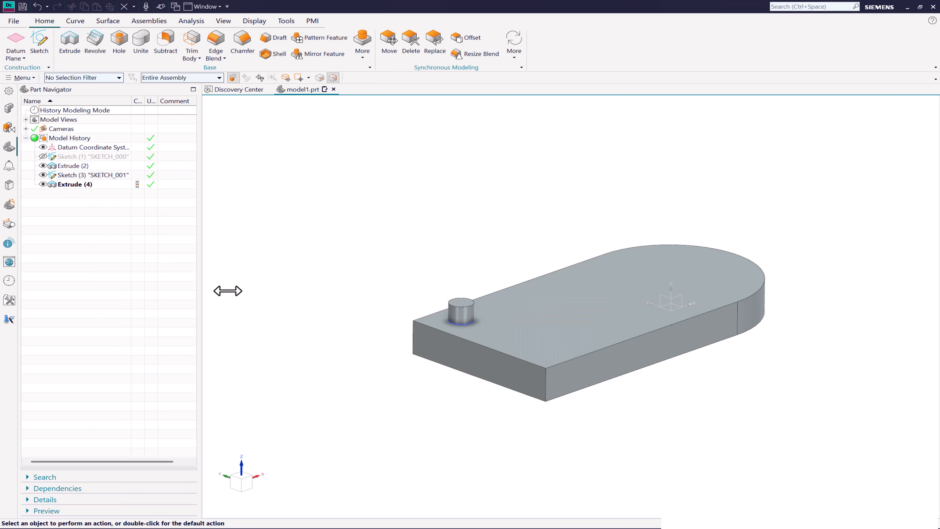
# Sketch seven scattered points on the plate's top face, spread from beside the boss to the rounded end.
pyautogui.click(39, 42)
pyautogui.click(553, 328)
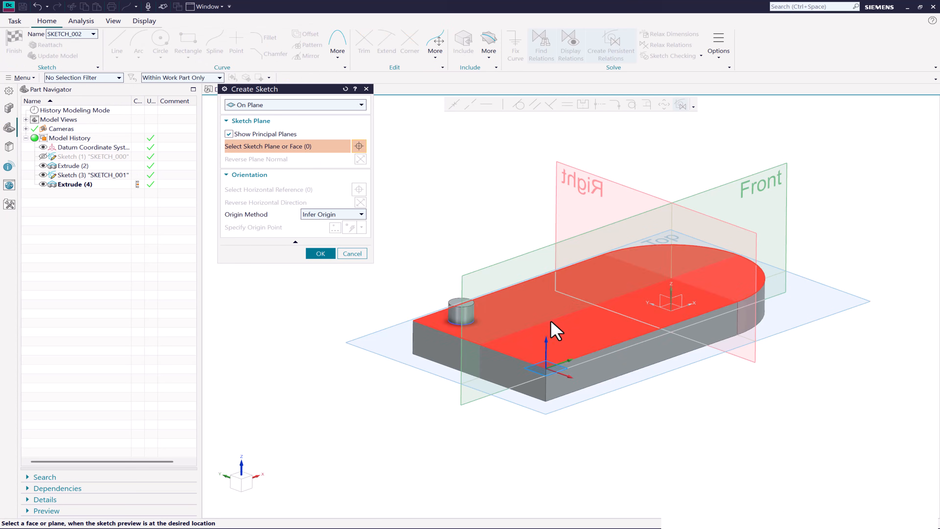
pyautogui.click(325, 255)
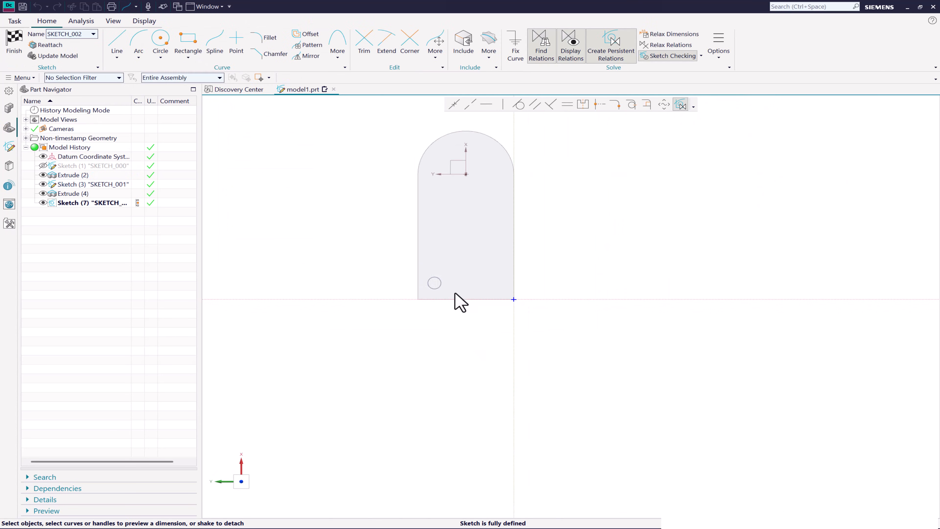
pyautogui.click(236, 42)
pyautogui.click(491, 254)
pyautogui.scroll(1, 461, 236)
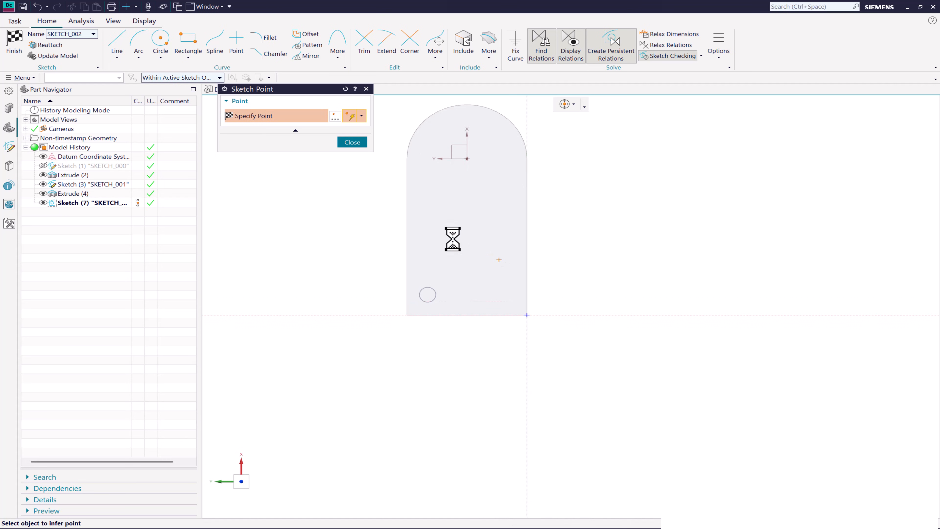
pyautogui.click(443, 241)
pyautogui.click(474, 200)
pyautogui.click(500, 172)
pyautogui.click(485, 134)
pyautogui.click(429, 137)
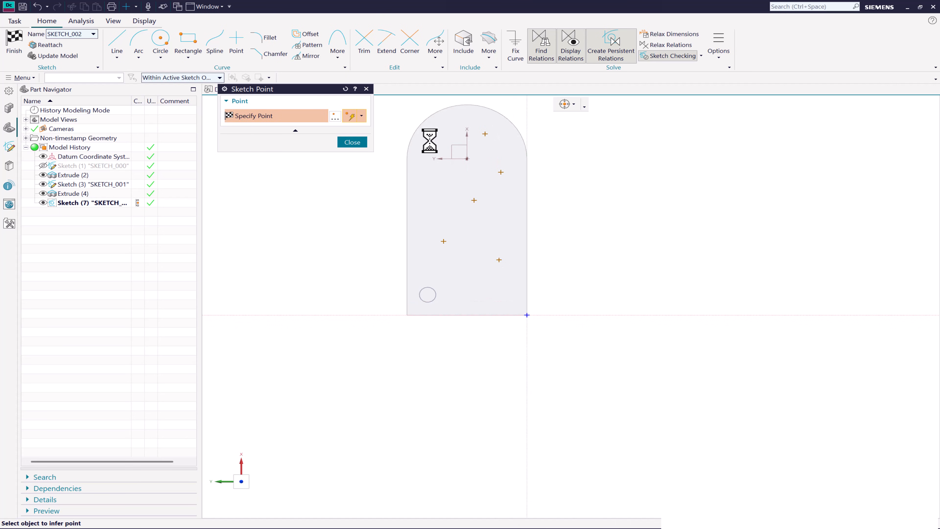
pyautogui.click(432, 200)
pyautogui.click(352, 142)
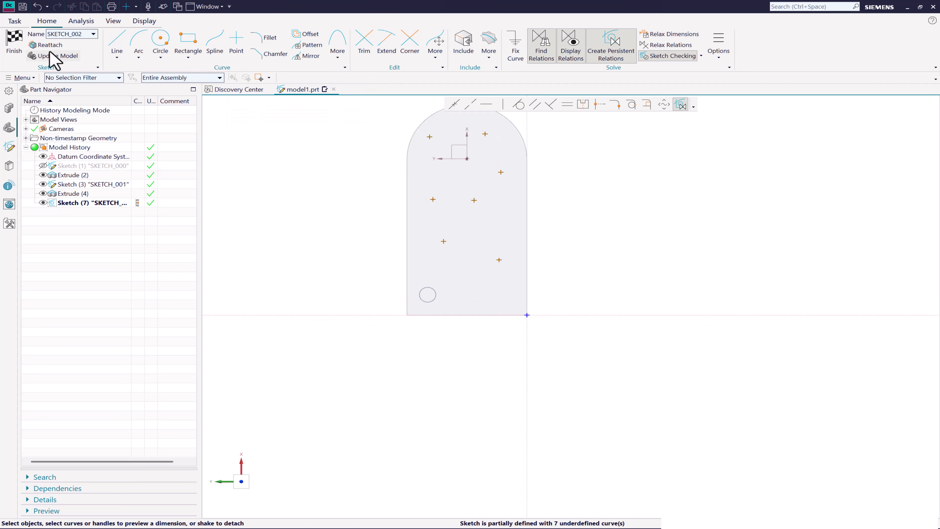
pyautogui.hotkey('ctrl', 'q')
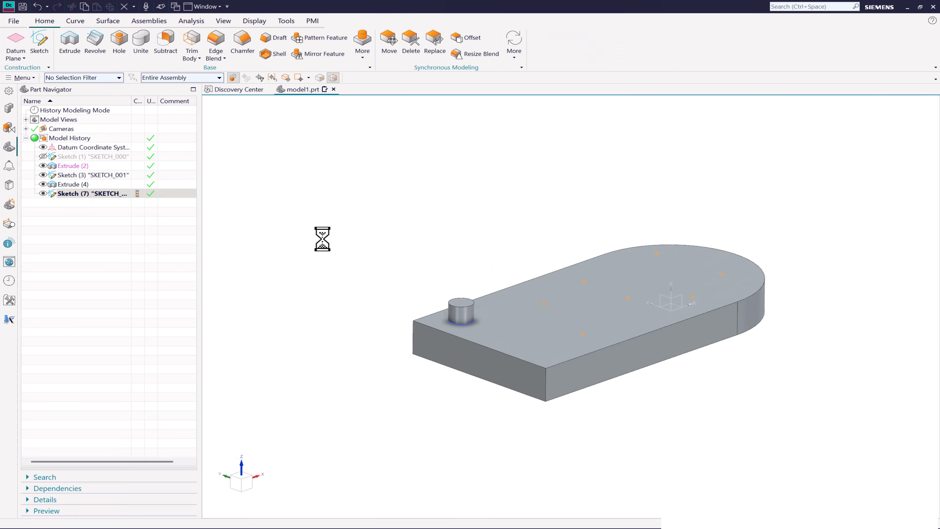
# Set up a General pattern of the boss extrusion, with the centre of the boss's base circle as the From point.
pyautogui.click(92, 184)
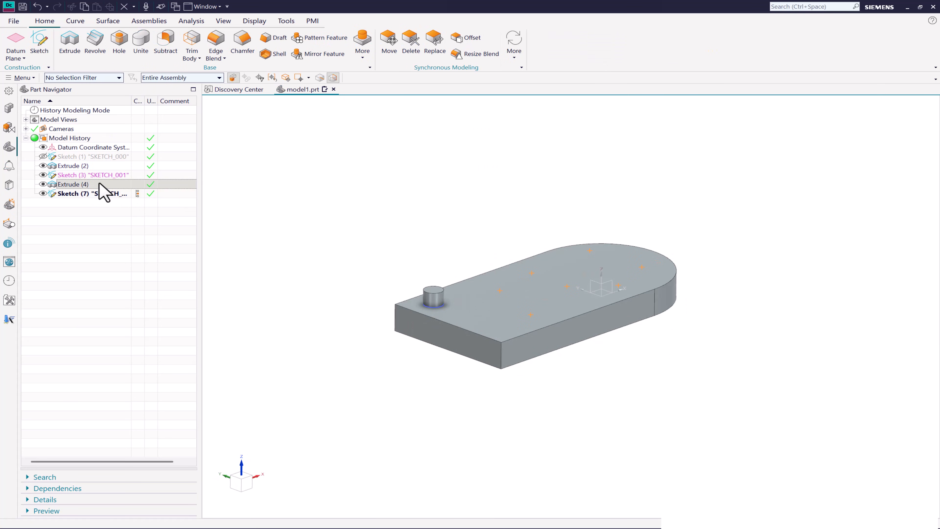
pyautogui.click(321, 37)
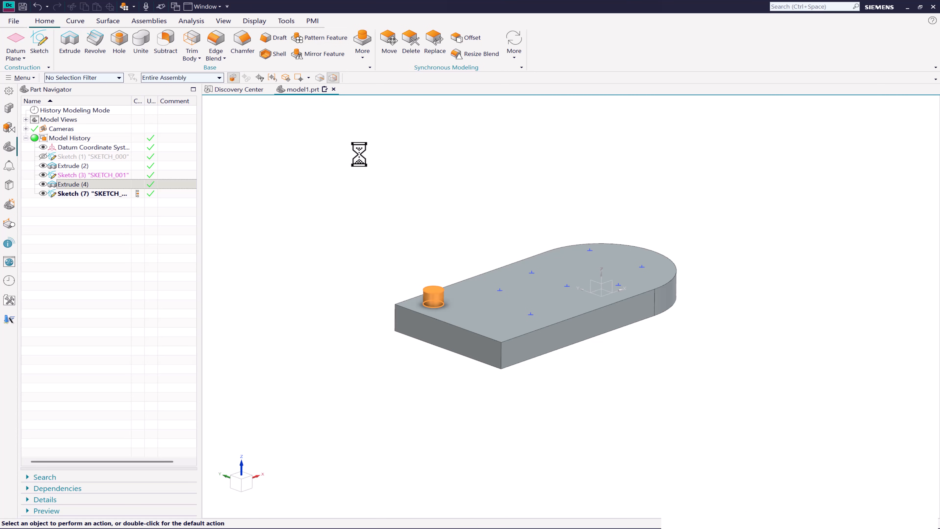
pyautogui.click(348, 179)
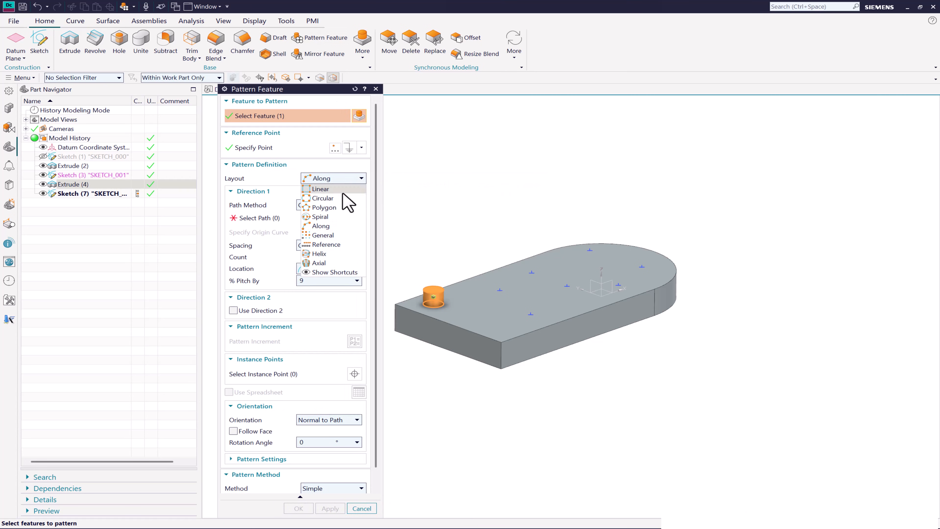
pyautogui.click(328, 244)
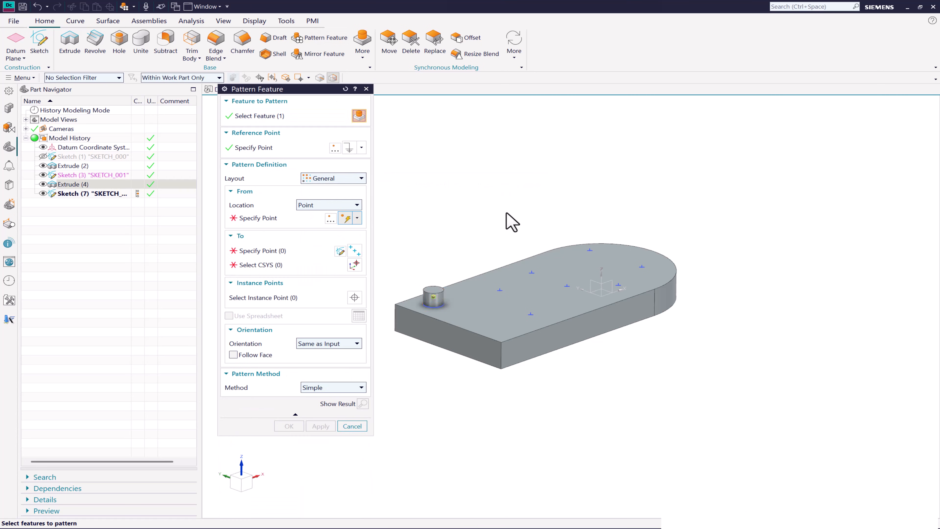
pyautogui.click(269, 219)
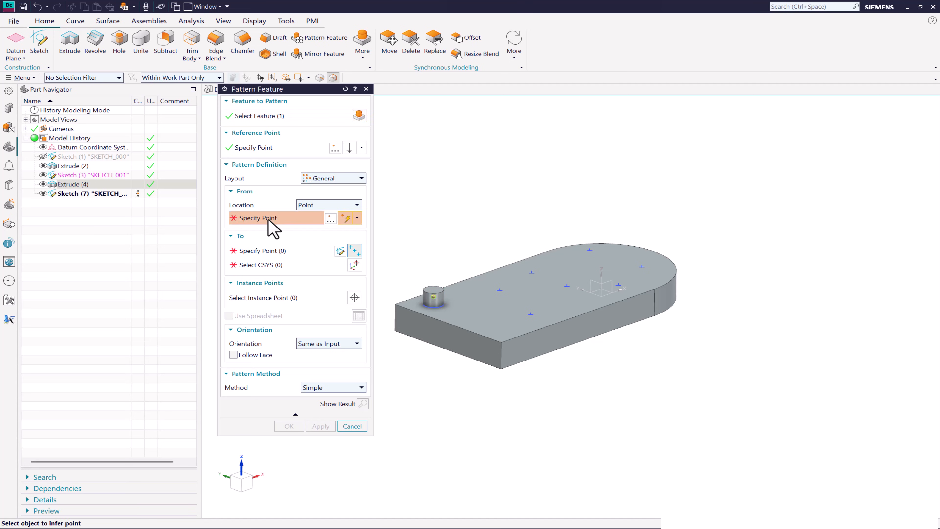
pyautogui.click(431, 299)
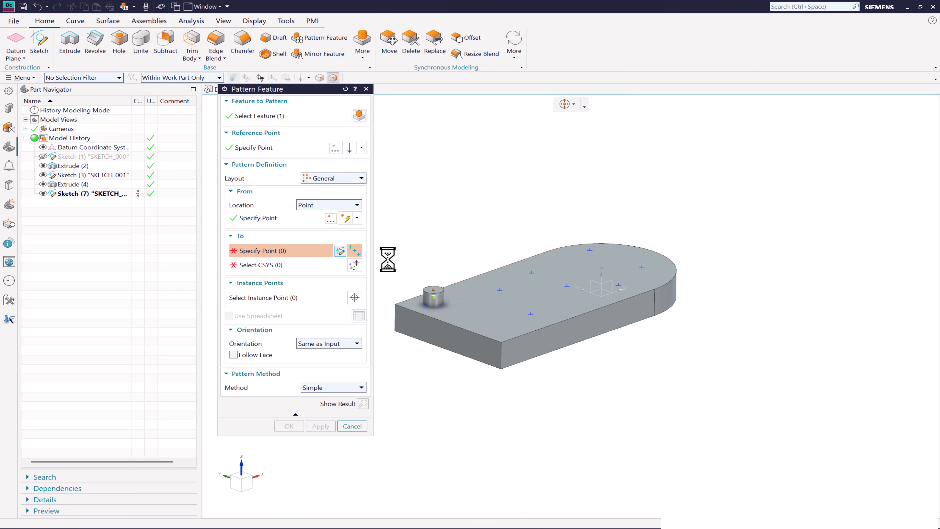
pyautogui.click(259, 218)
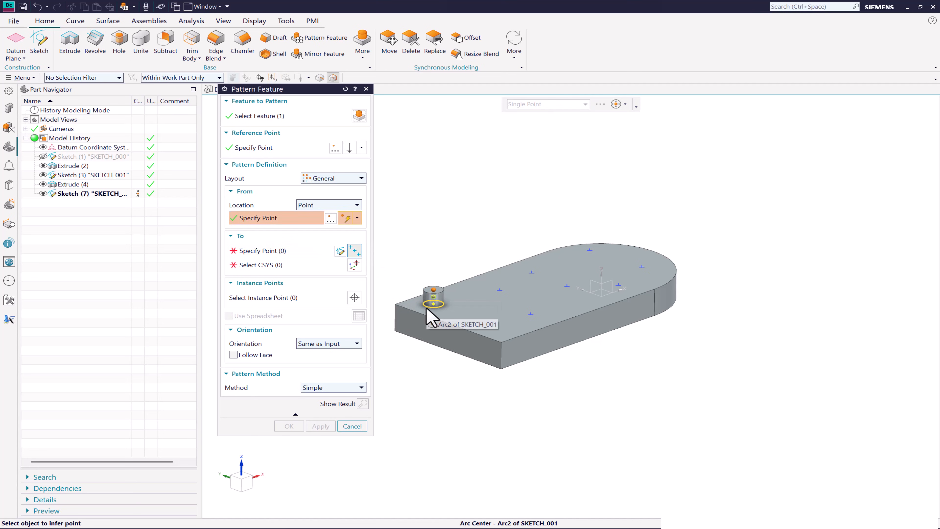
pyautogui.click(430, 313)
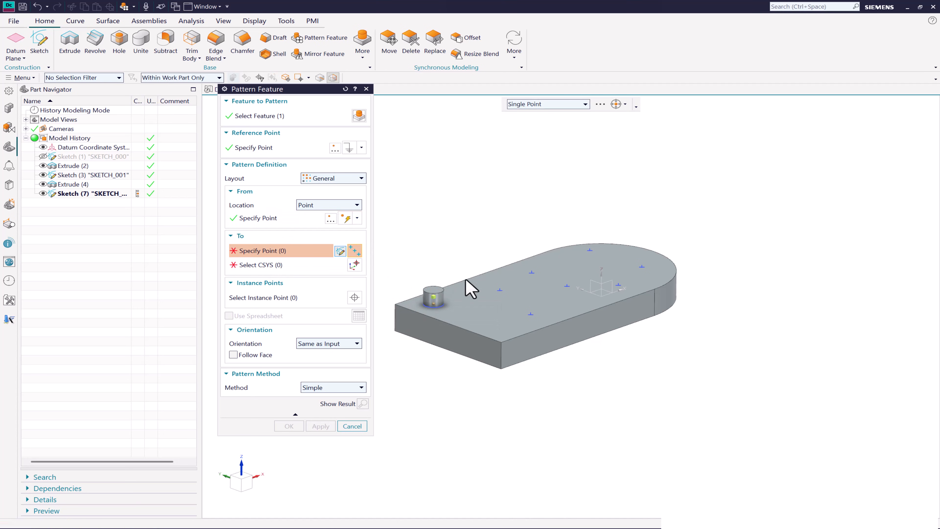
# Pick the seven sketched points on the plate as target locations and apply the General pattern.
pyautogui.click(500, 291)
pyautogui.click(531, 314)
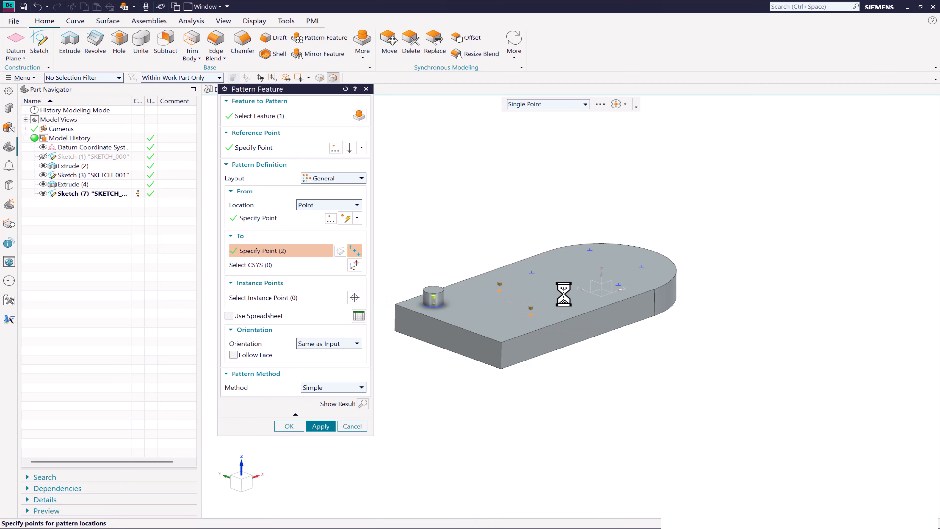
pyautogui.click(567, 286)
pyautogui.click(531, 273)
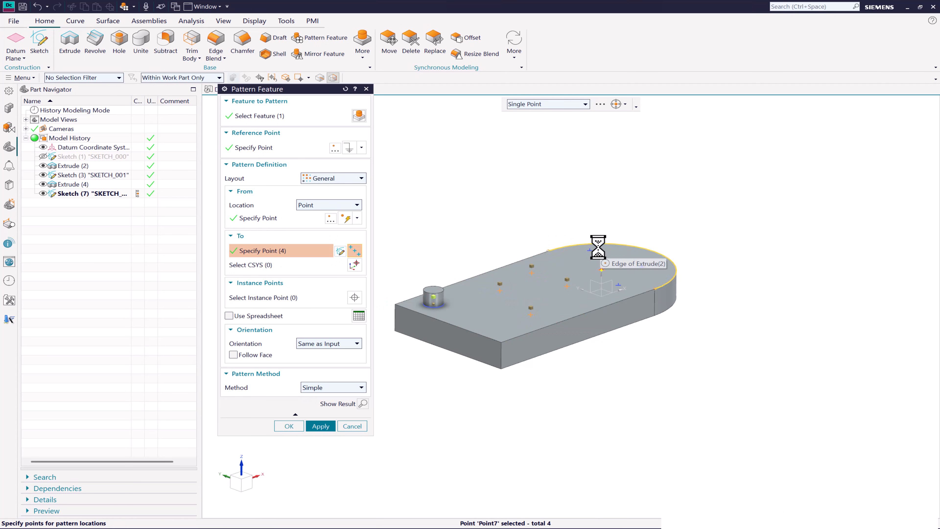
pyautogui.click(589, 249)
pyautogui.click(641, 267)
pyautogui.click(618, 285)
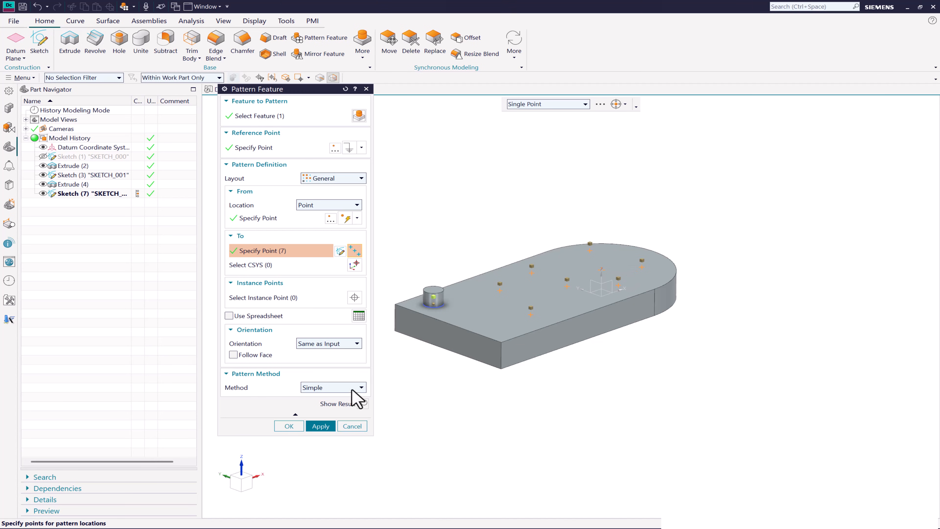
pyautogui.click(320, 426)
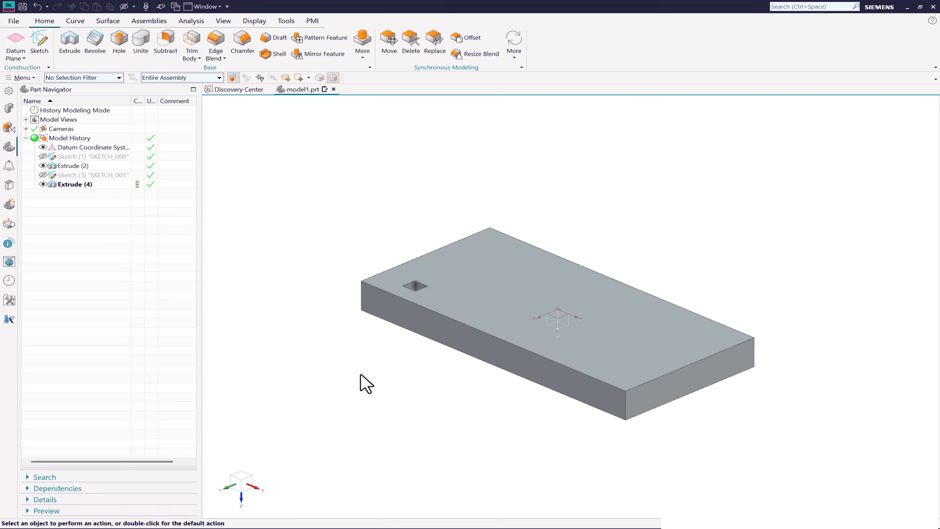
# Set up a Linear pattern of the square cut along the X-axis with a pitch distance of 60 mm.
pyautogui.click(84, 185)
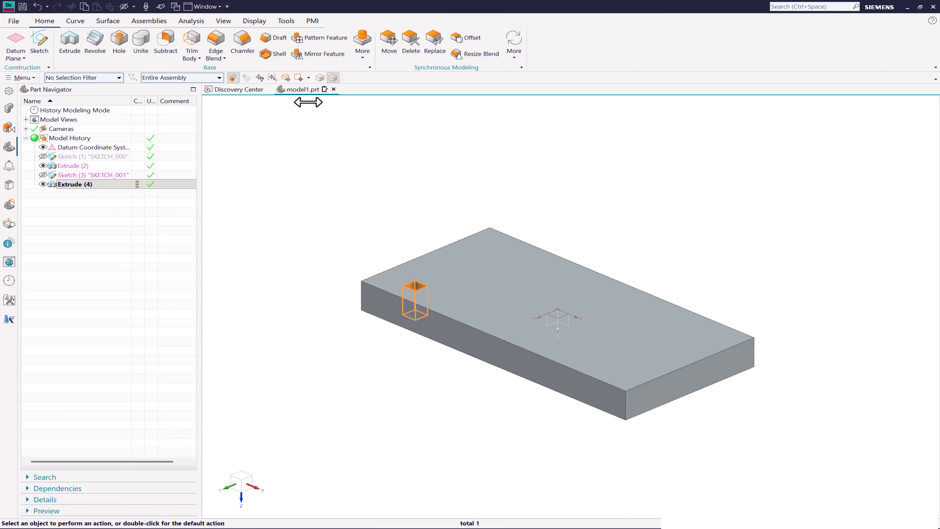
pyautogui.click(322, 38)
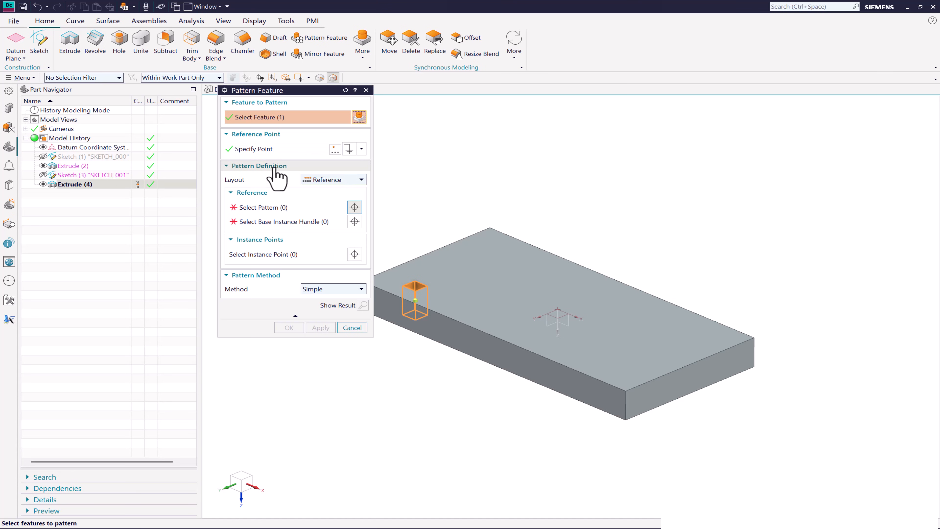
pyautogui.click(330, 180)
pyautogui.click(327, 190)
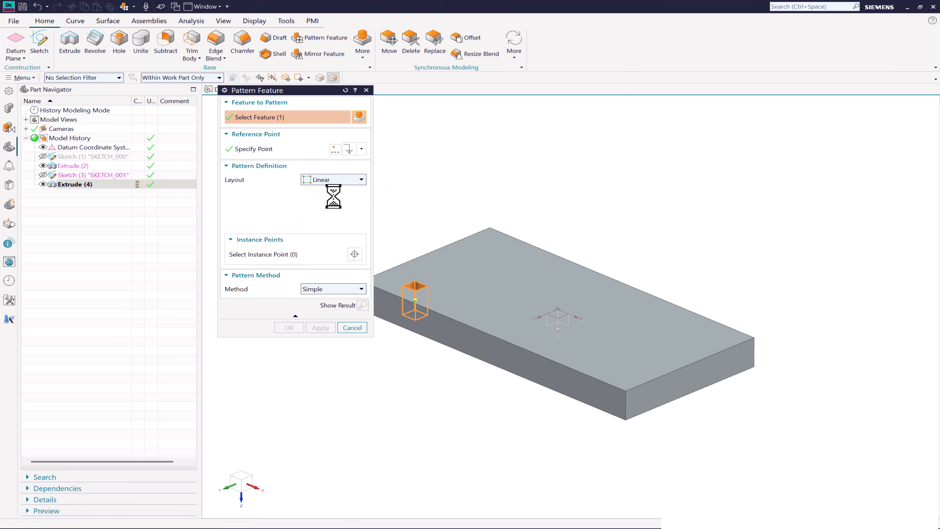
pyautogui.click(599, 316)
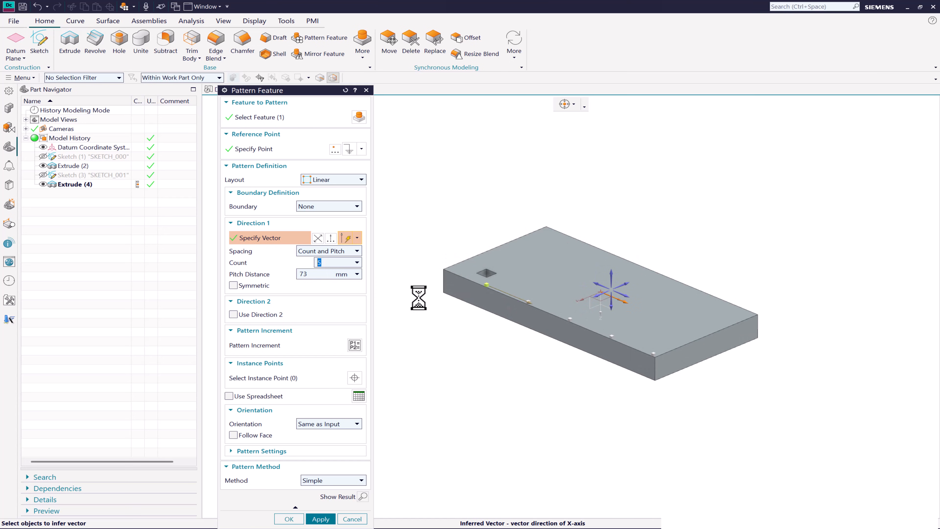
pyautogui.press('Tab')
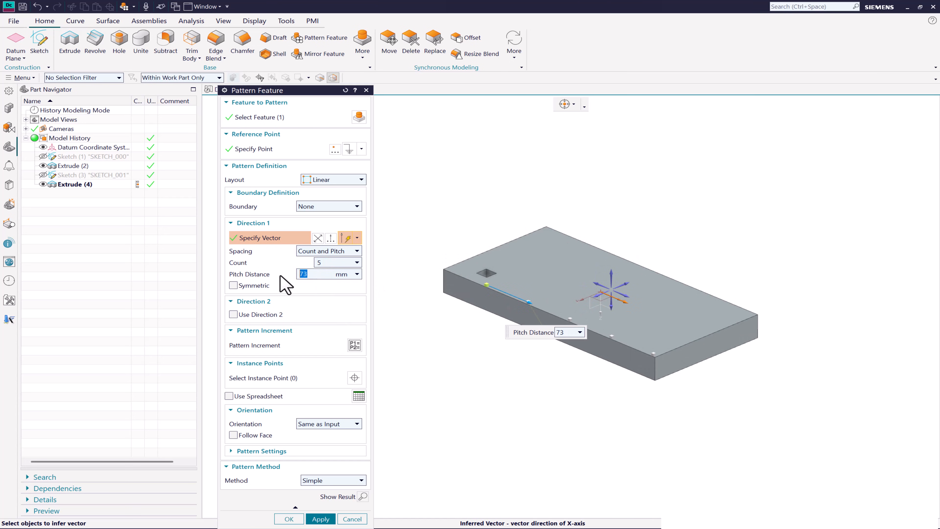
pyautogui.write('60')
pyautogui.press('Return')
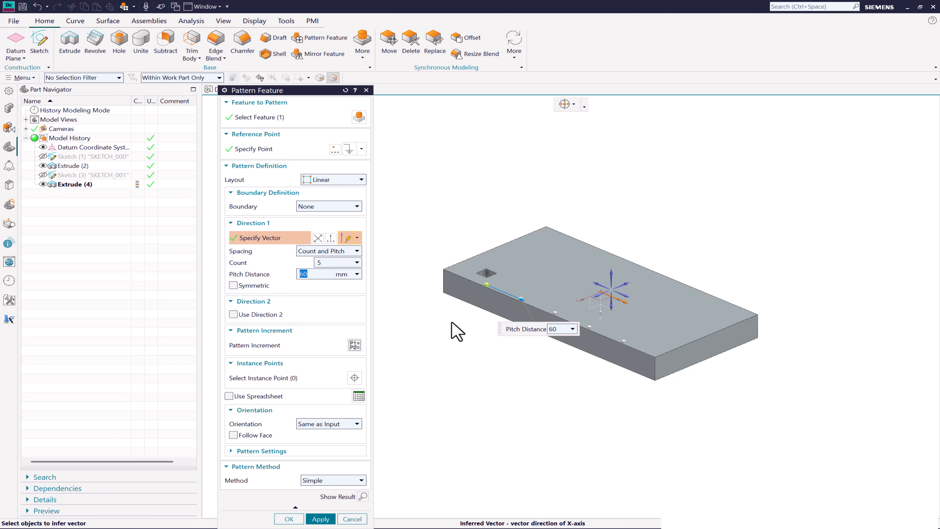
# Set the linear pattern's pitch distance to 30 mm and count to 7, and create the row of square holes.
pyautogui.moveTo(451, 320); pyautogui.dragTo(449, 341, button='middle')
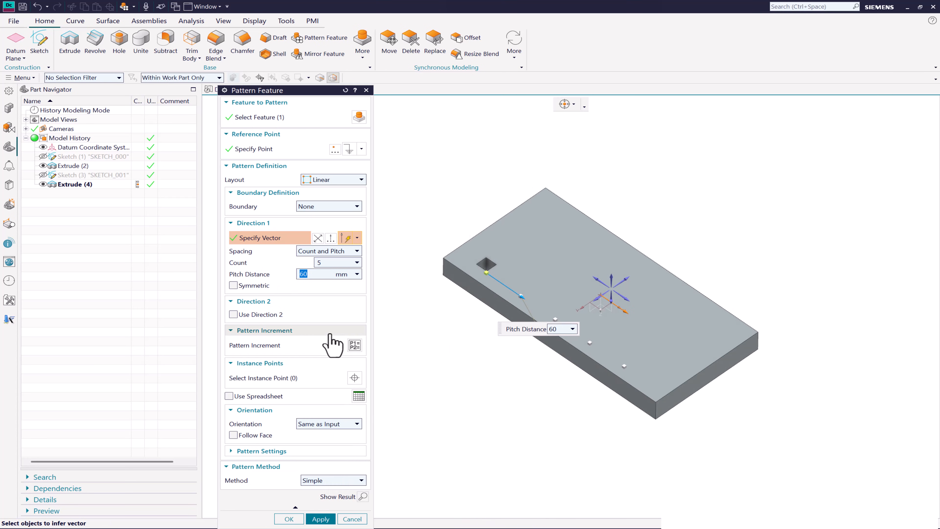
pyautogui.write('30')
pyautogui.press('Return')
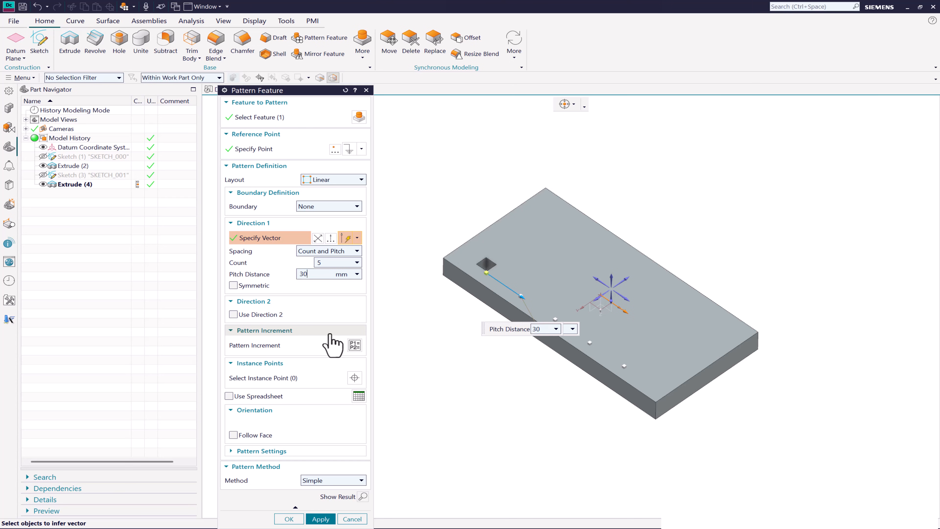
pyautogui.click(327, 264)
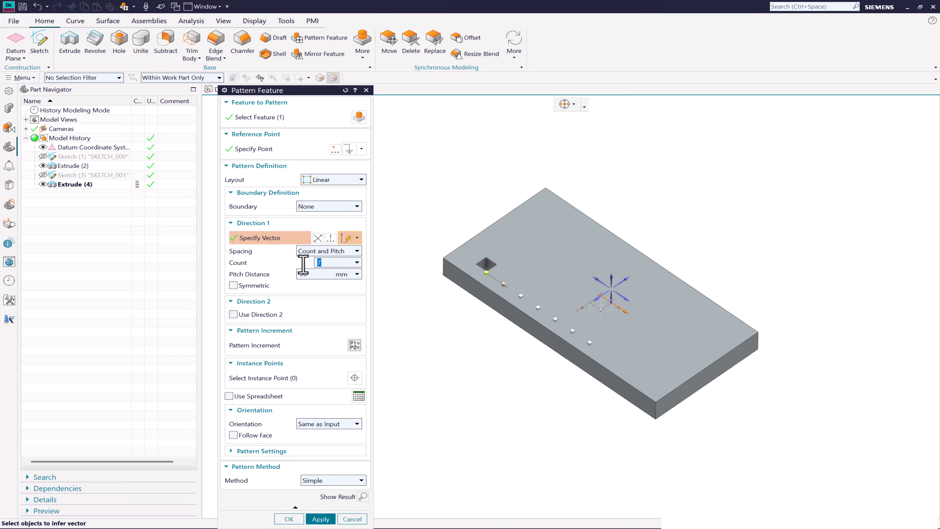
pyautogui.click(288, 518)
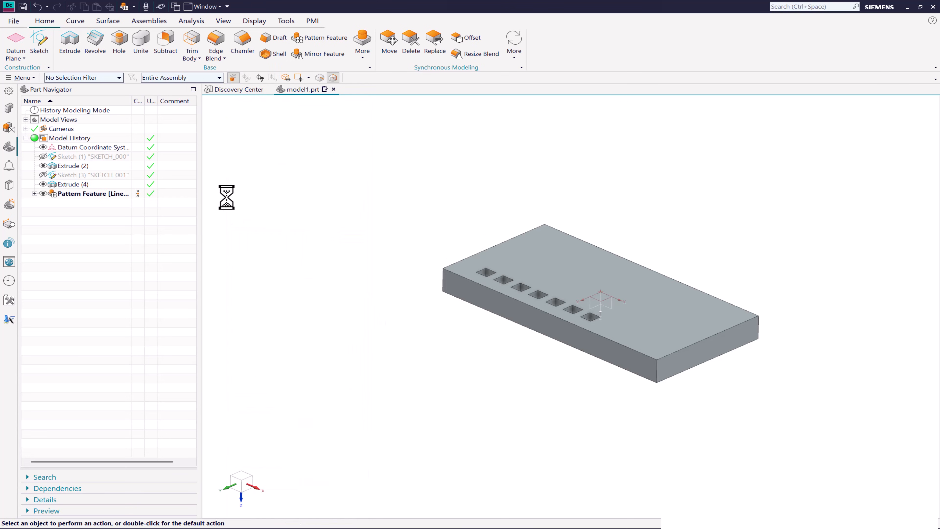
# Sketch a 25 mm diameter circle on the plate's top face, near the end away from the first square hole.
pyautogui.click(39, 46)
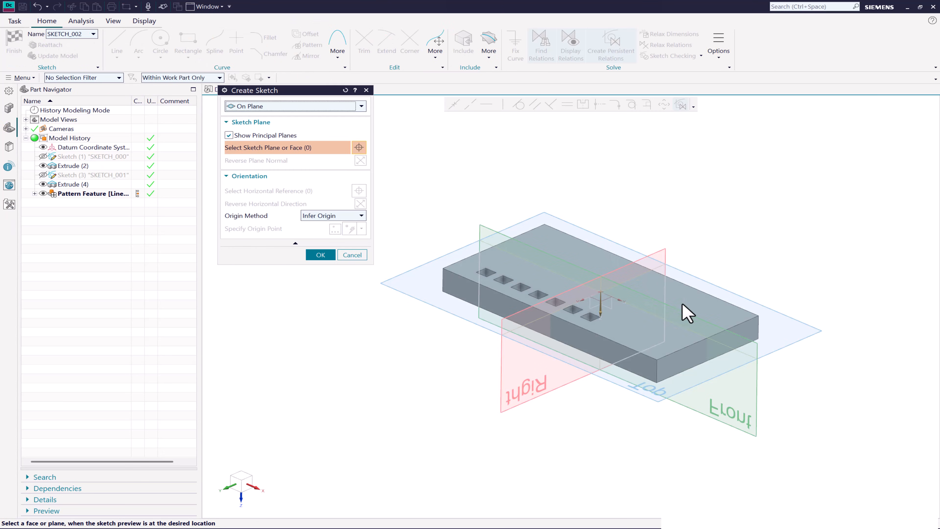
pyautogui.click(570, 287)
pyautogui.click(321, 255)
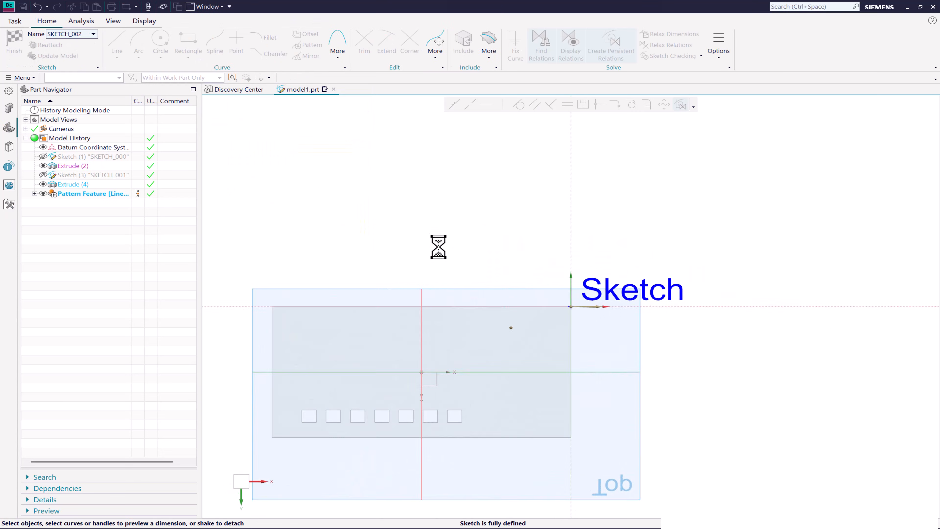
pyautogui.click(160, 40)
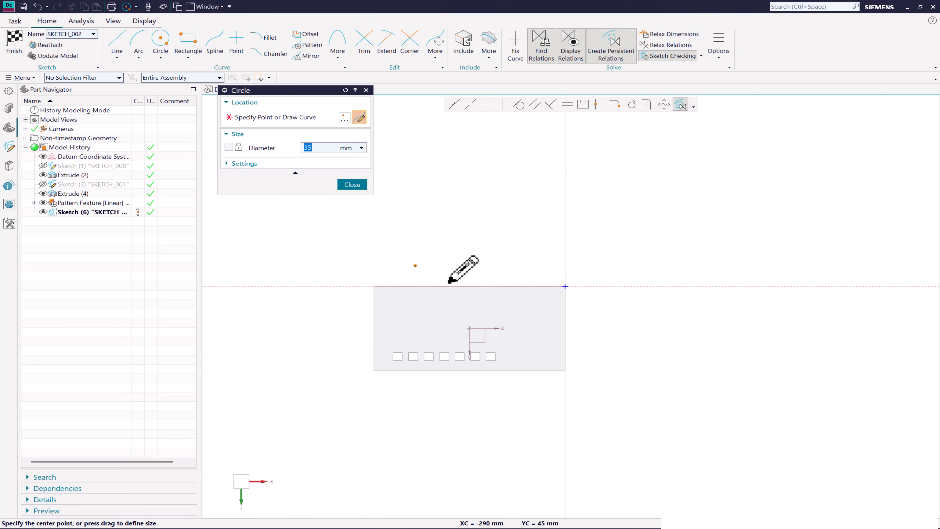
pyautogui.click(569, 311)
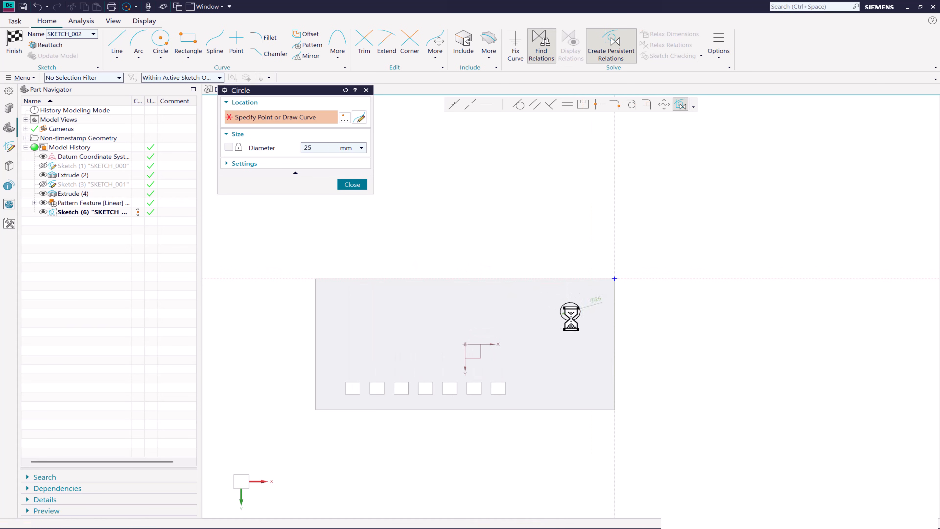
pyautogui.click(576, 315)
pyautogui.click(14, 41)
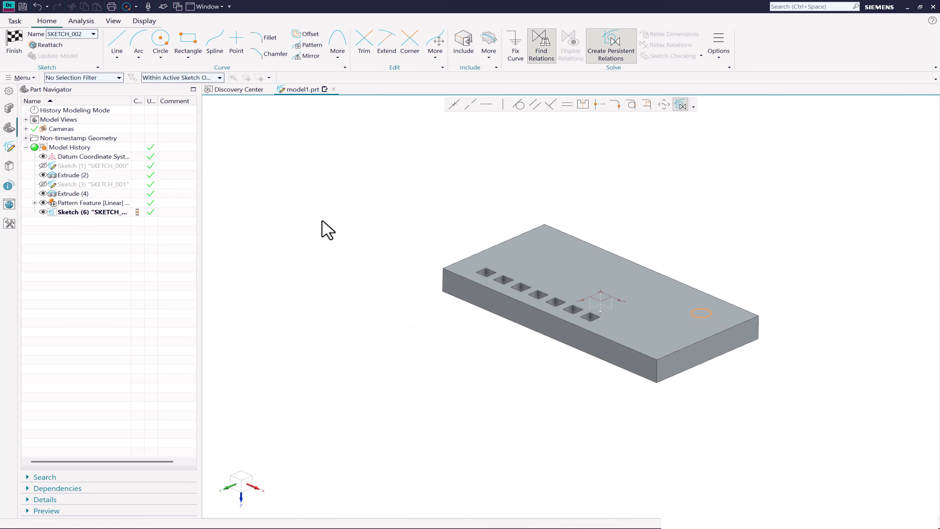
# Extrude the circle 90 mm with the Subtract boolean to cut a round hole through the plate.
pyautogui.click(69, 41)
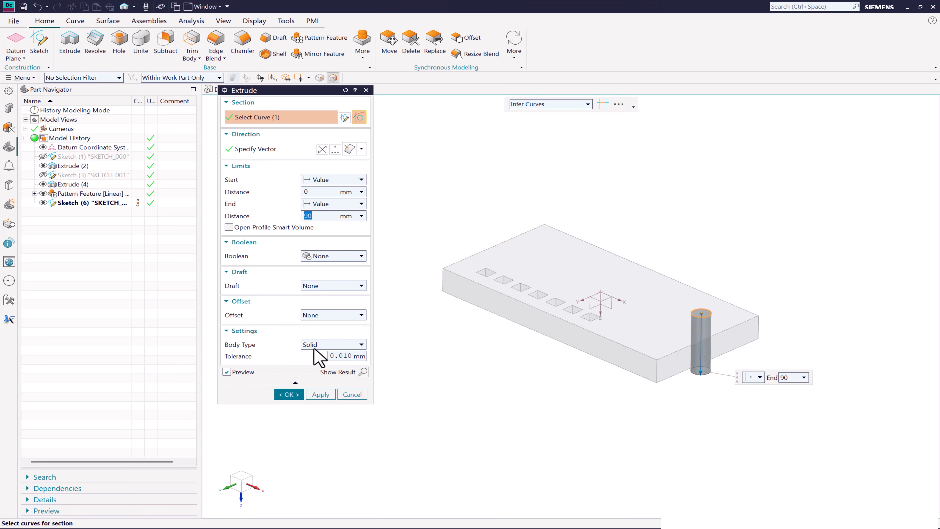
pyautogui.click(327, 257)
pyautogui.click(325, 286)
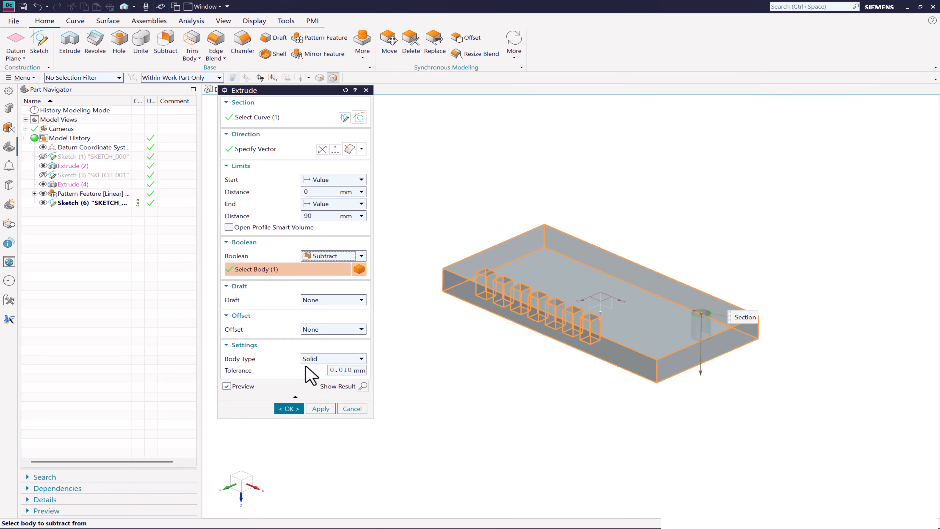
pyautogui.click(289, 409)
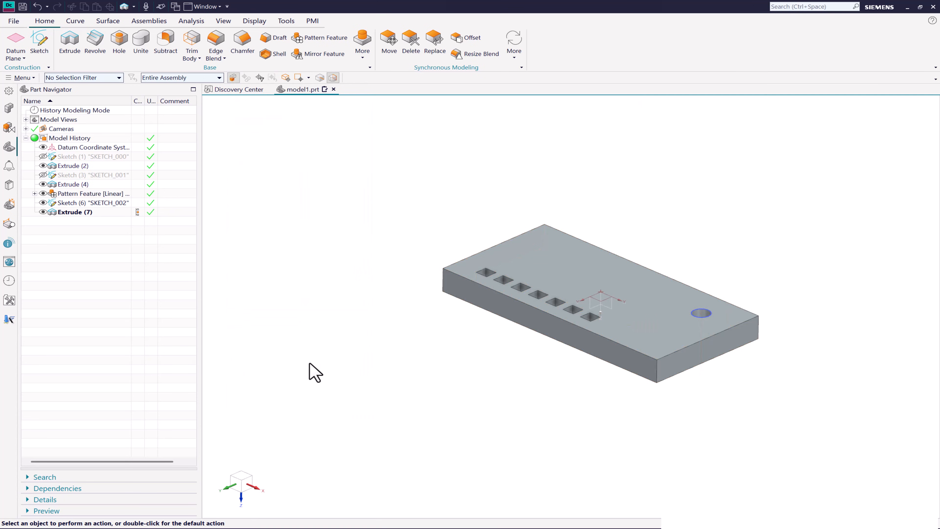
# Set up a Reference pattern of the round hole that follows the existing linear pattern of square holes.
pyautogui.click(74, 214)
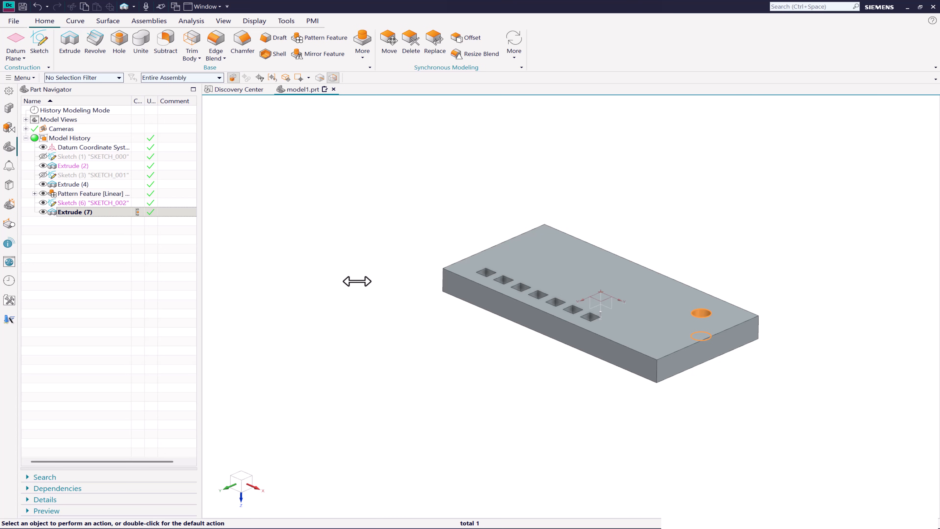
pyautogui.click(321, 38)
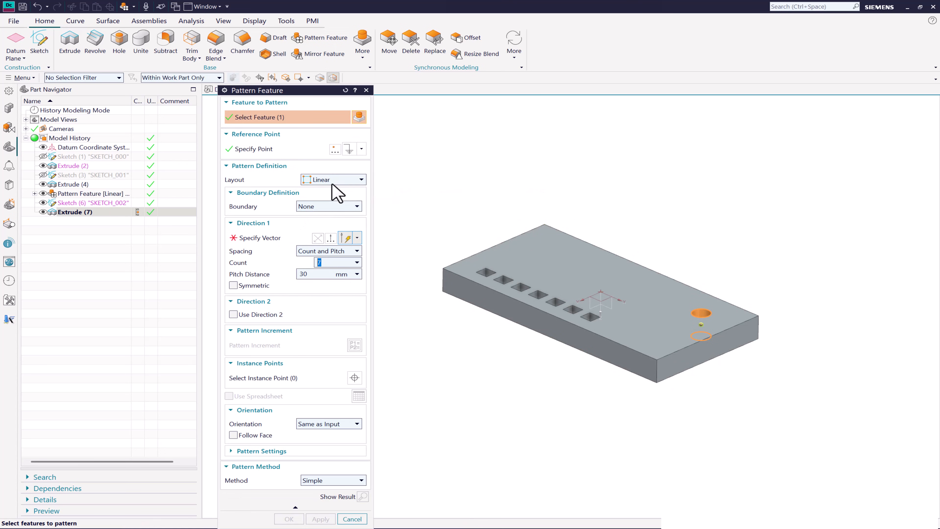
pyautogui.click(335, 179)
pyautogui.click(314, 254)
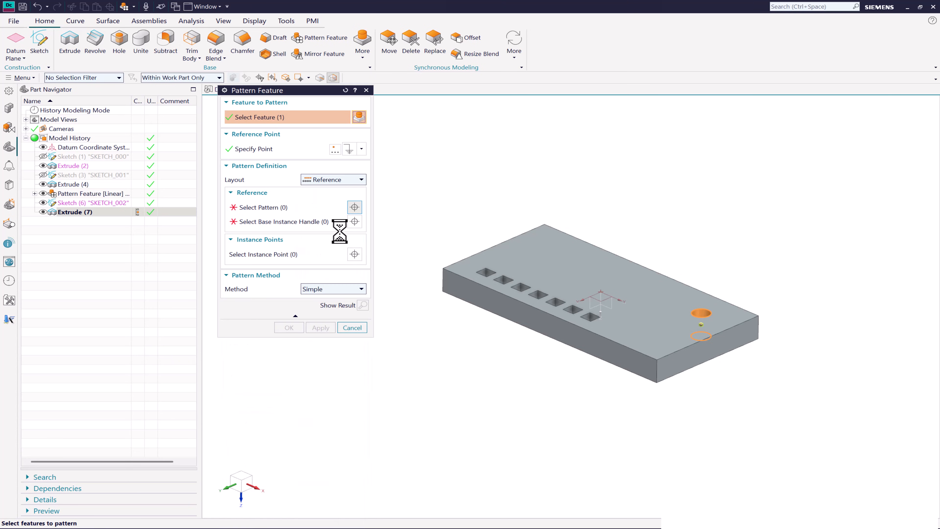
pyautogui.click(278, 213)
pyautogui.scroll(3, 487, 278)
pyautogui.click(486, 281)
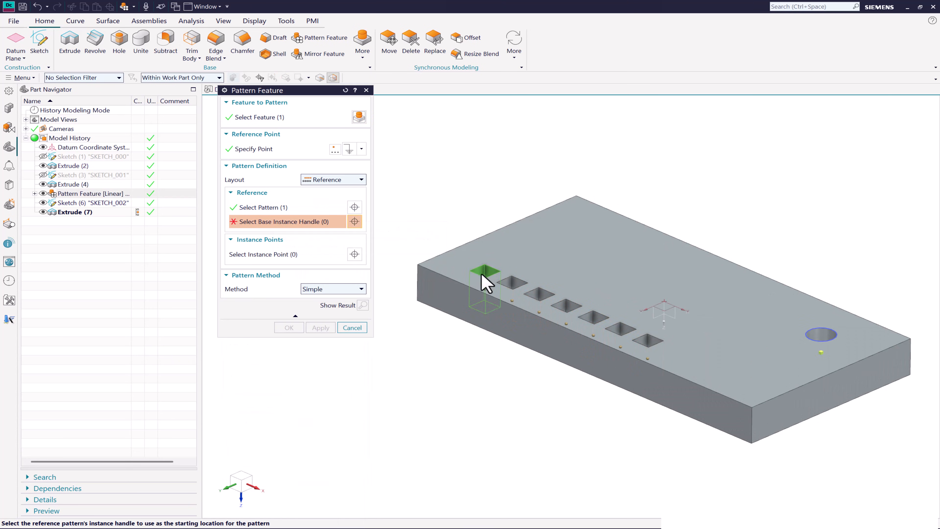
# Use the instance handle of the square hole farthest along the row as the base instance and create the Reference pattern.
pyautogui.scroll(-3, 481, 278)
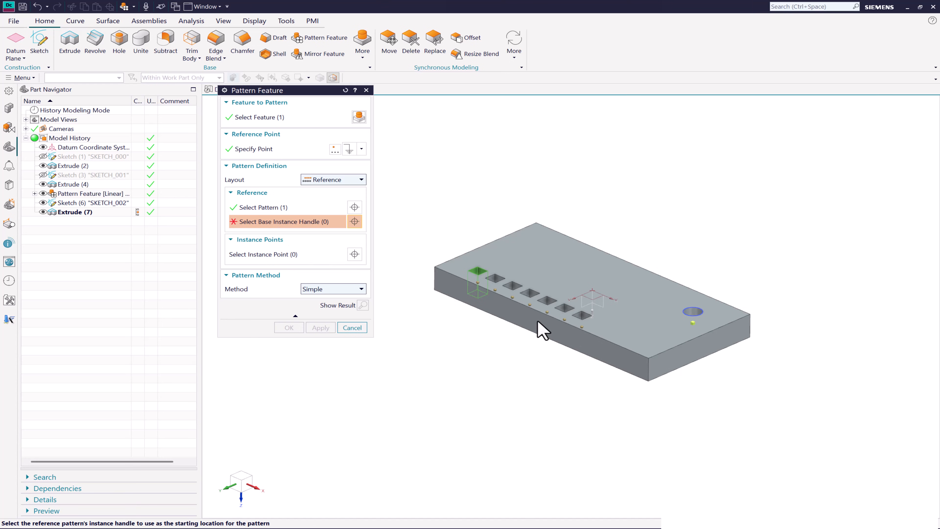
pyautogui.click(581, 327)
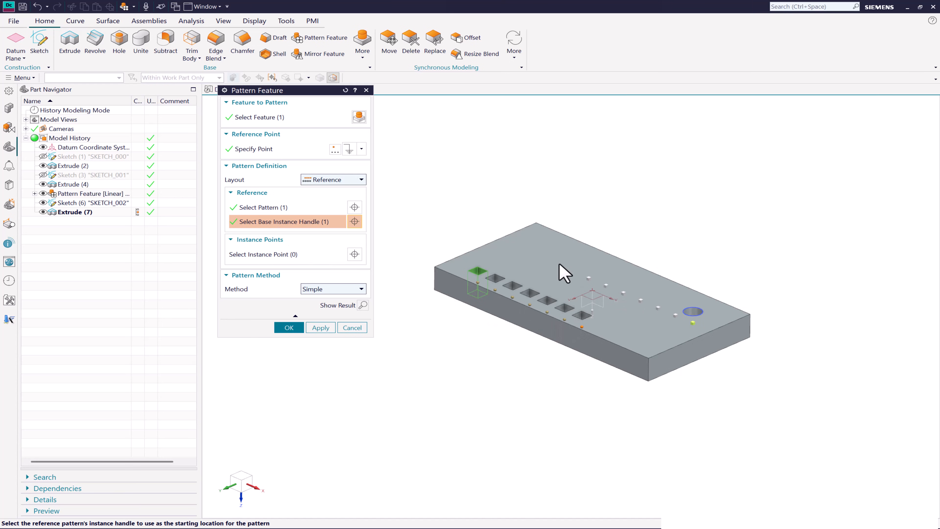
pyautogui.moveTo(624, 251); pyautogui.dragTo(626, 290, button='middle')
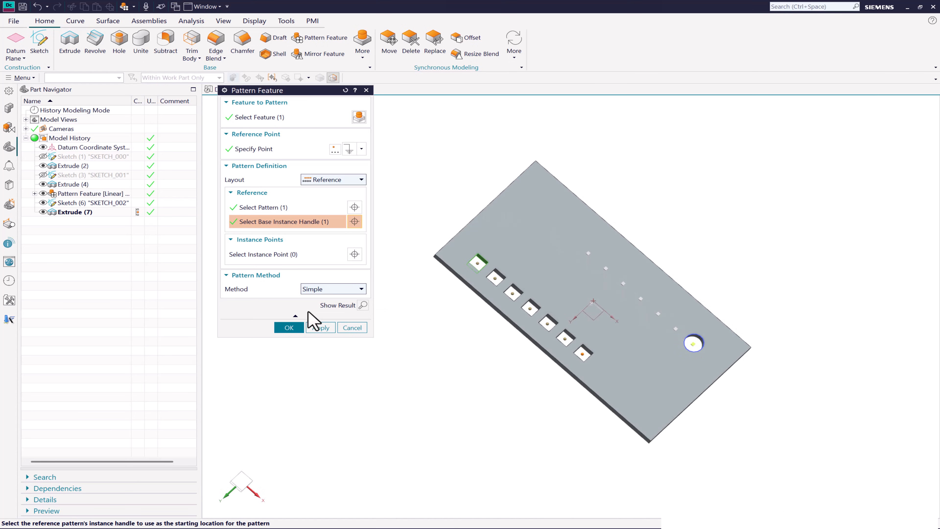
pyautogui.click(321, 328)
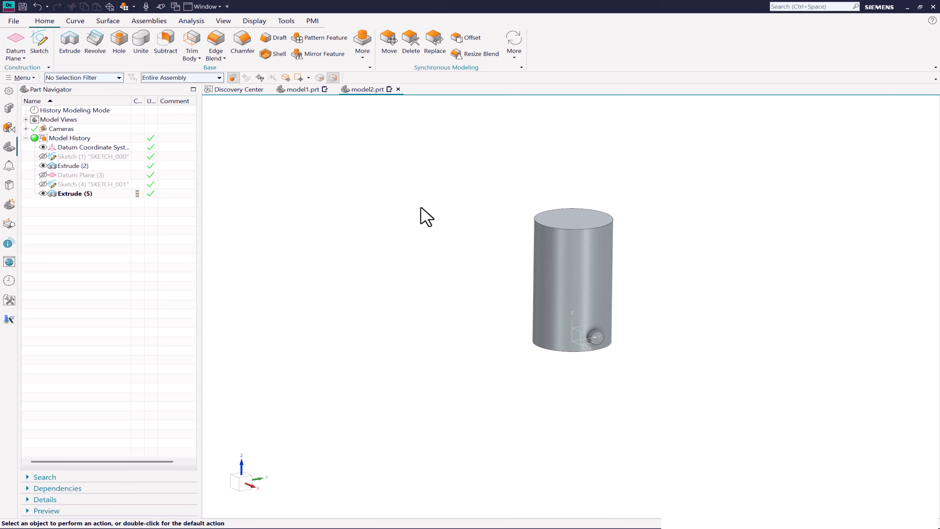
# Set up a Helix pattern of the cylinder's small boss, with its rotation axis along Z through the centre of the top face.
pyautogui.click(321, 38)
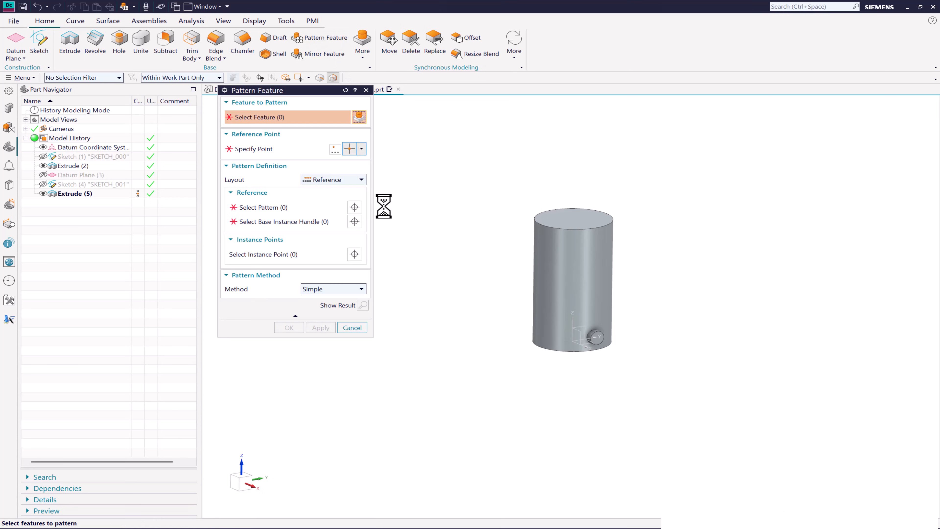
pyautogui.click(354, 181)
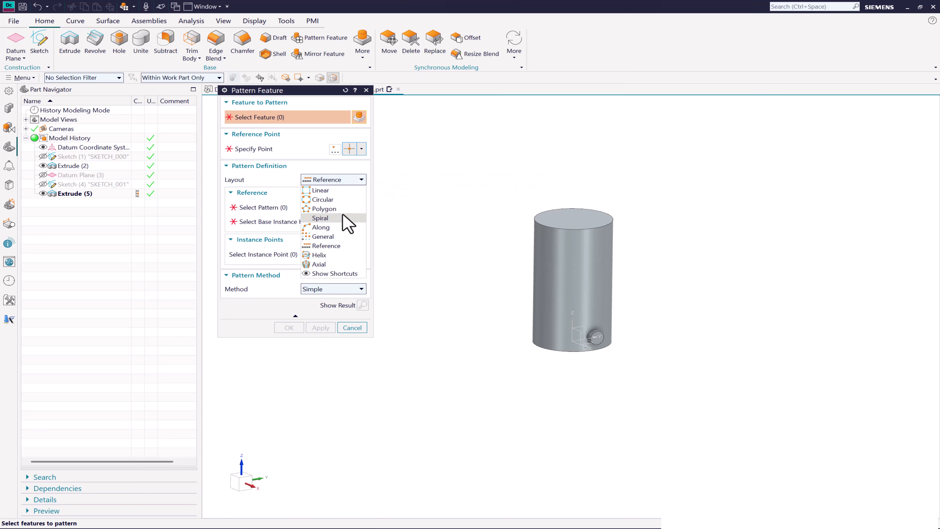
pyautogui.click(340, 257)
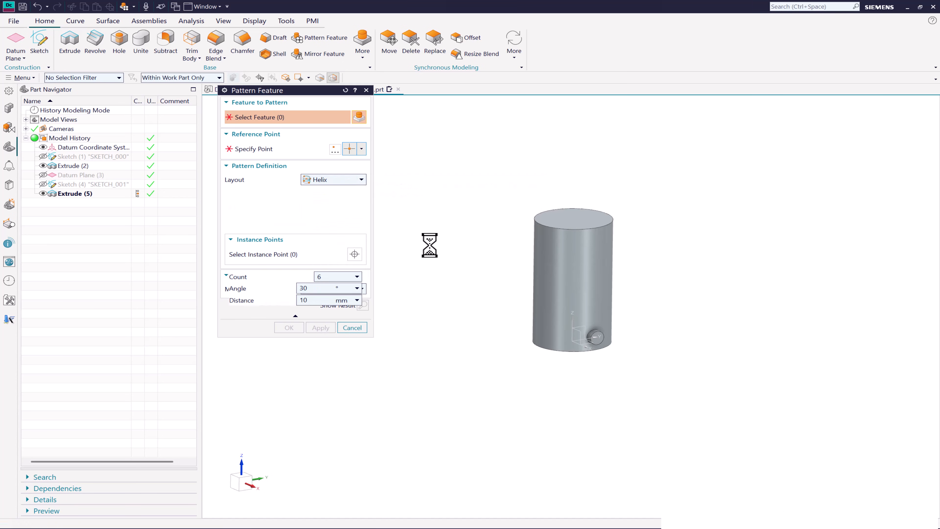
pyautogui.click(595, 335)
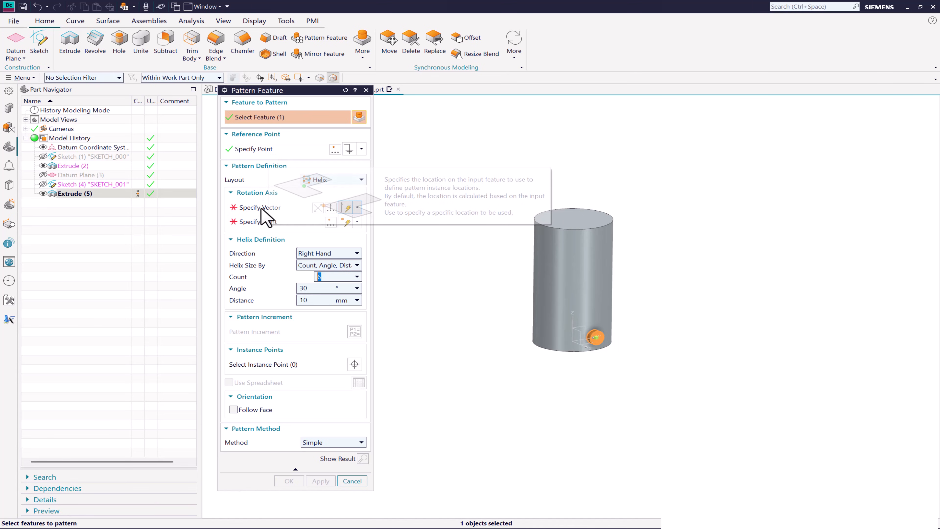
pyautogui.click(348, 208)
pyautogui.click(573, 292)
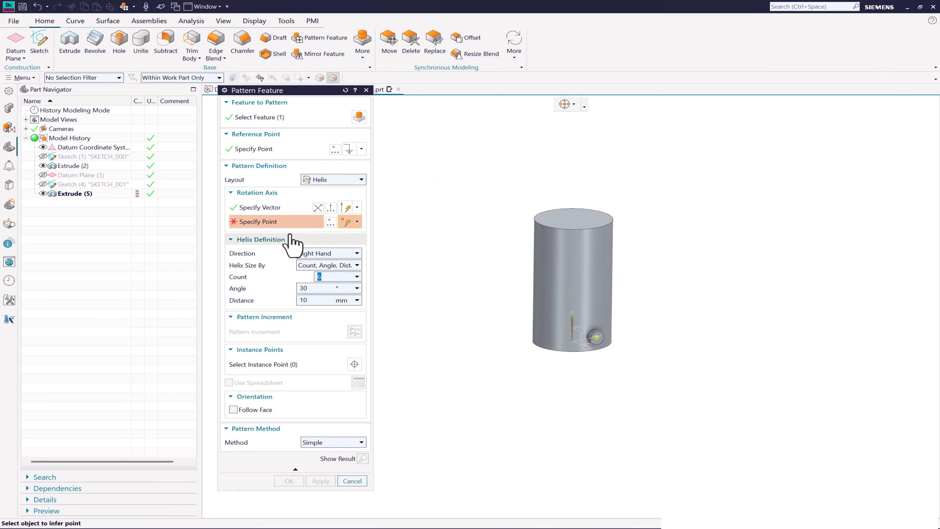
pyautogui.click(538, 222)
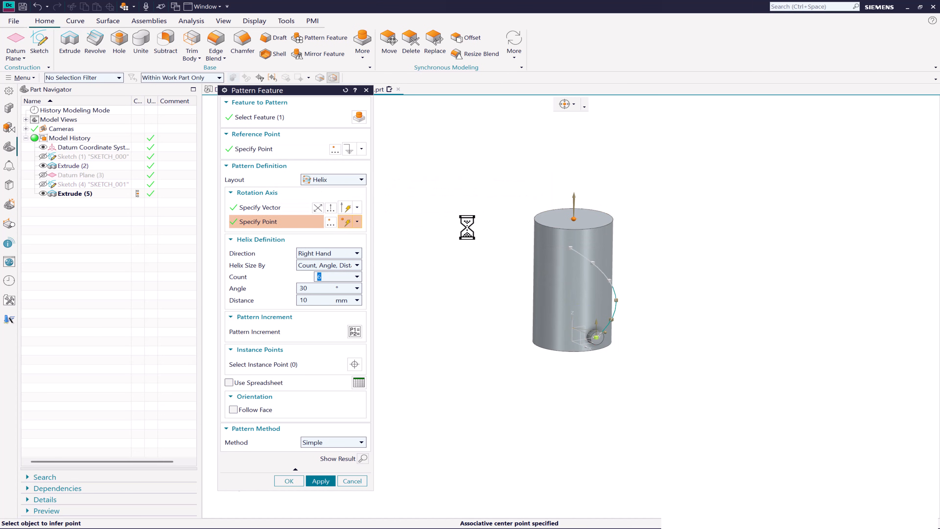
pyautogui.moveTo(460, 281)
pyautogui.mouseDown(button='middle')
pyautogui.moveTo(413, 269)
pyautogui.moveTo(461, 270)
pyautogui.mouseUp(button='middle')
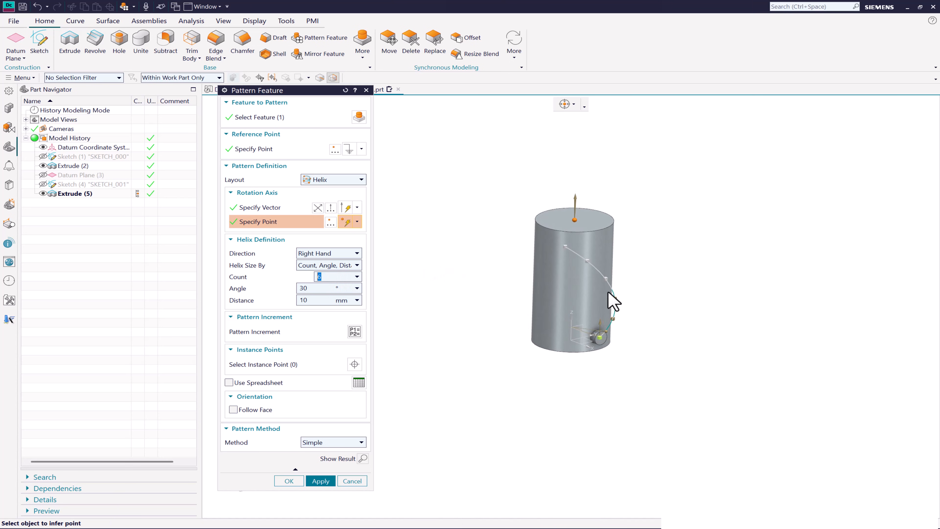
# Set the helix pattern's count to 8 and its angle to 60°.
pyautogui.click(301, 288)
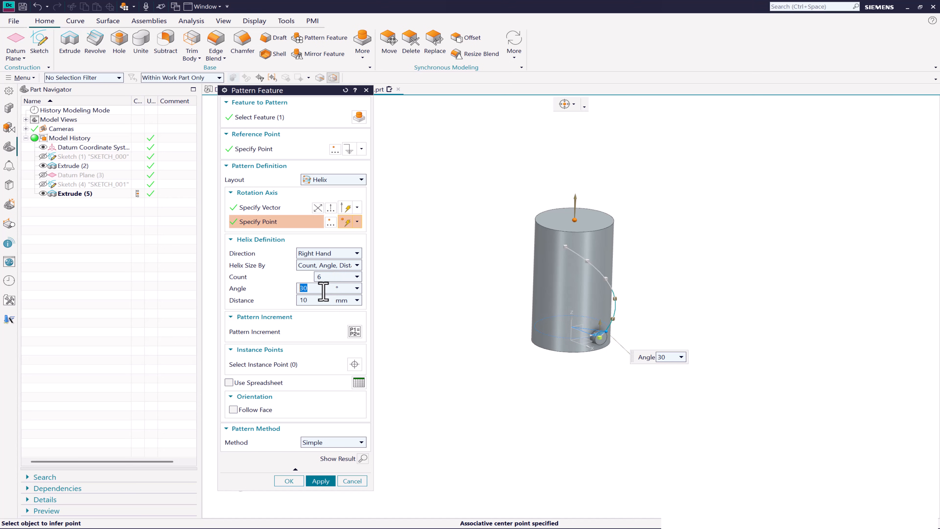
pyautogui.click(329, 276)
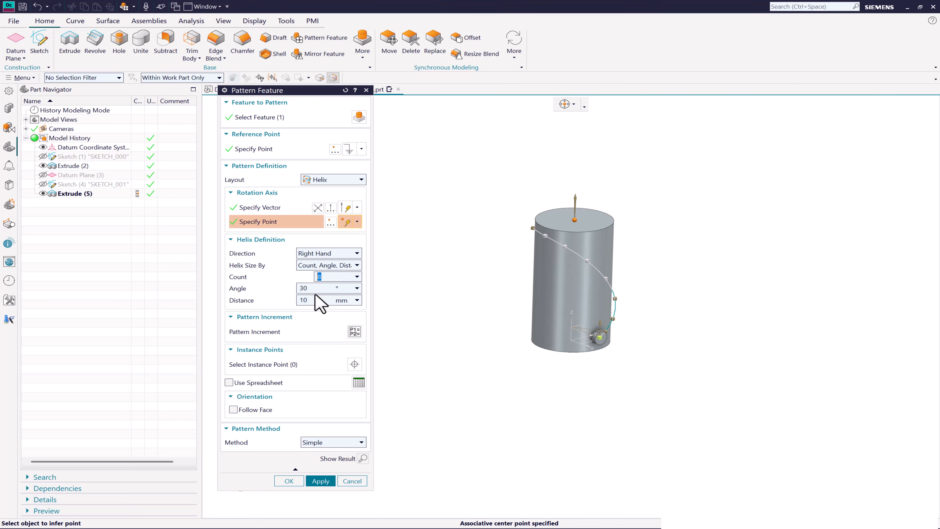
pyautogui.click(296, 289)
pyautogui.write('6')
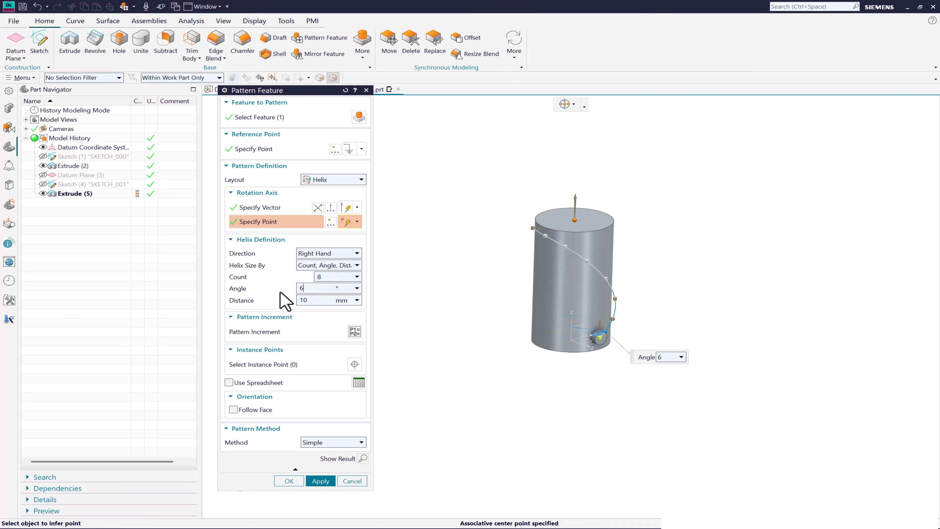
pyautogui.write('0')
pyautogui.press('Return')
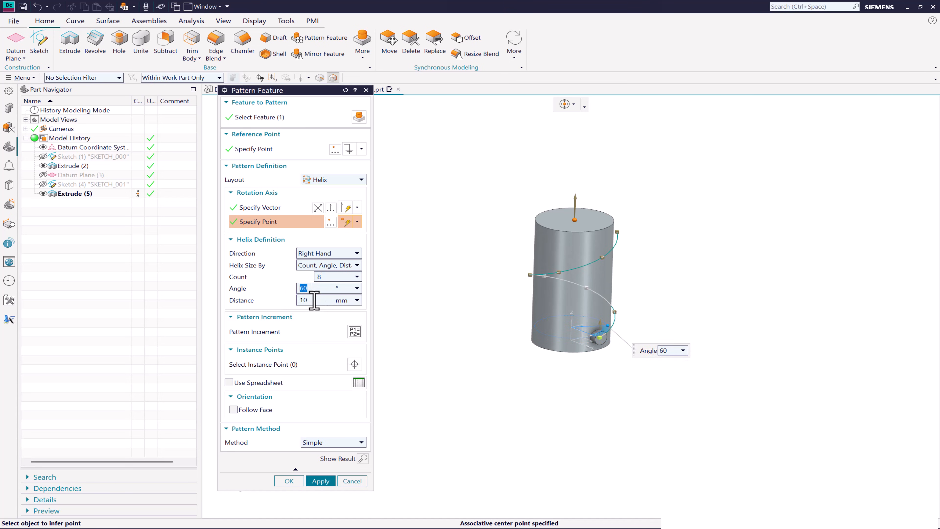
# Set the helix distance to 8 mm and create the helical pattern of bosses around the cylinder.
pyautogui.click(313, 300)
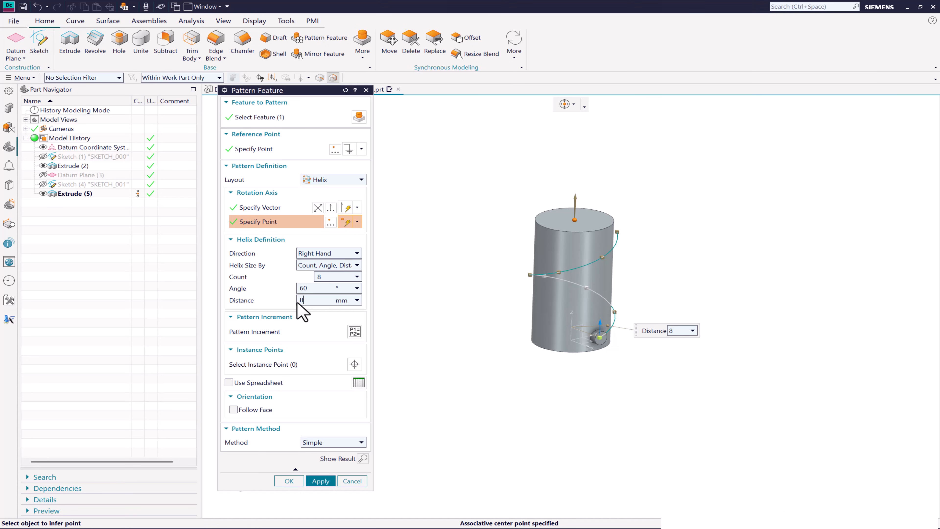
pyautogui.press('Return')
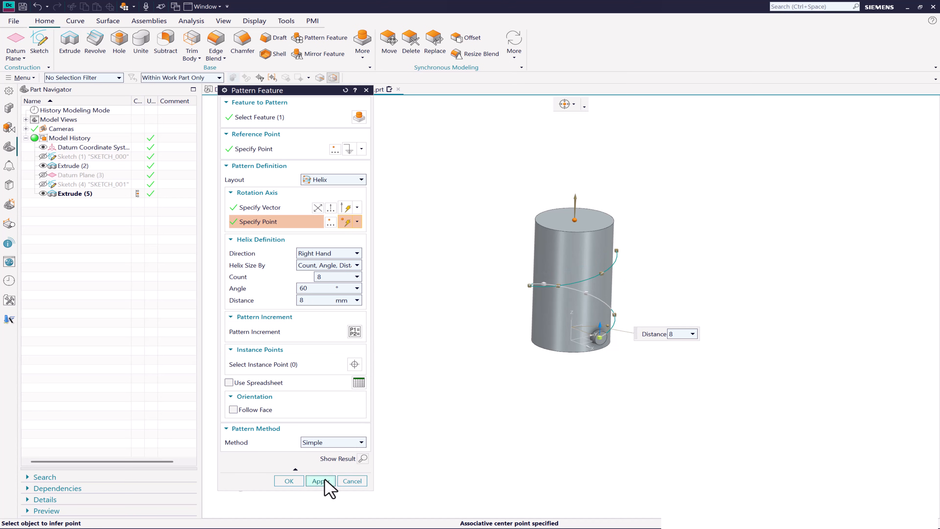
pyautogui.click(320, 480)
pyautogui.moveTo(469, 384); pyautogui.dragTo(476, 364, button='middle')
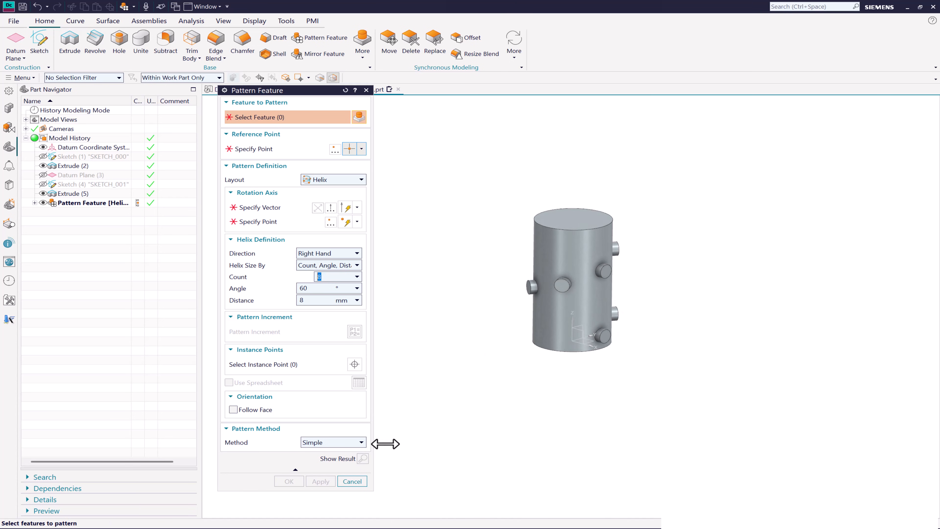
pyautogui.click(352, 481)
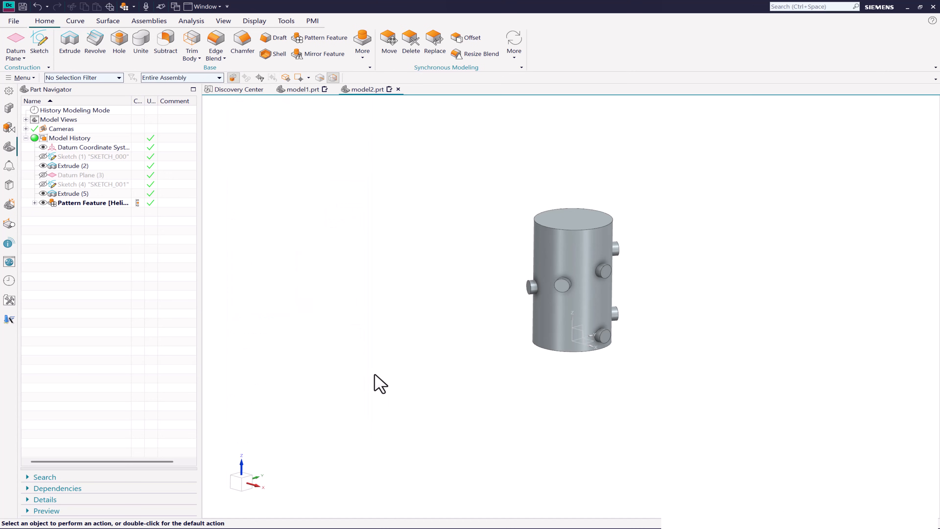
# Delete the helix pattern and start an Axial pattern of the small boss on the cylinder.
pyautogui.rightClick(100, 204)
pyautogui.click(130, 358)
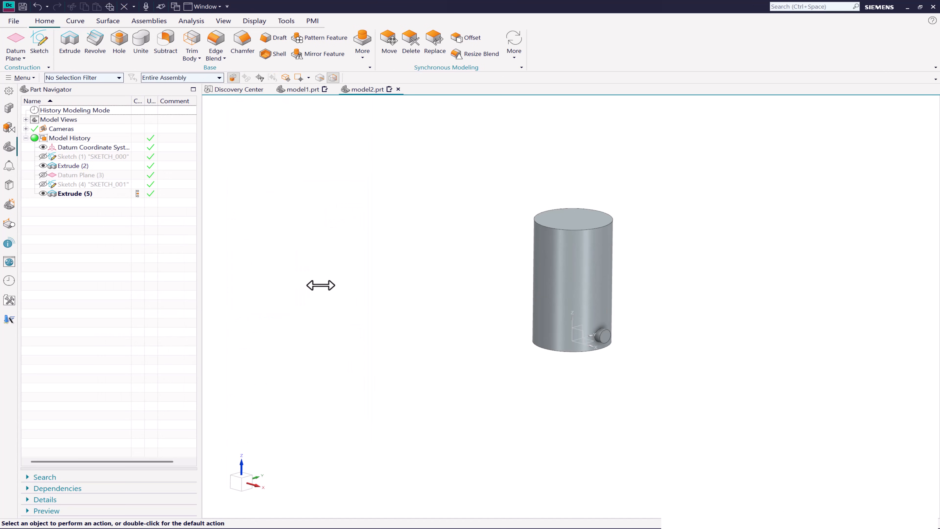
pyautogui.click(325, 40)
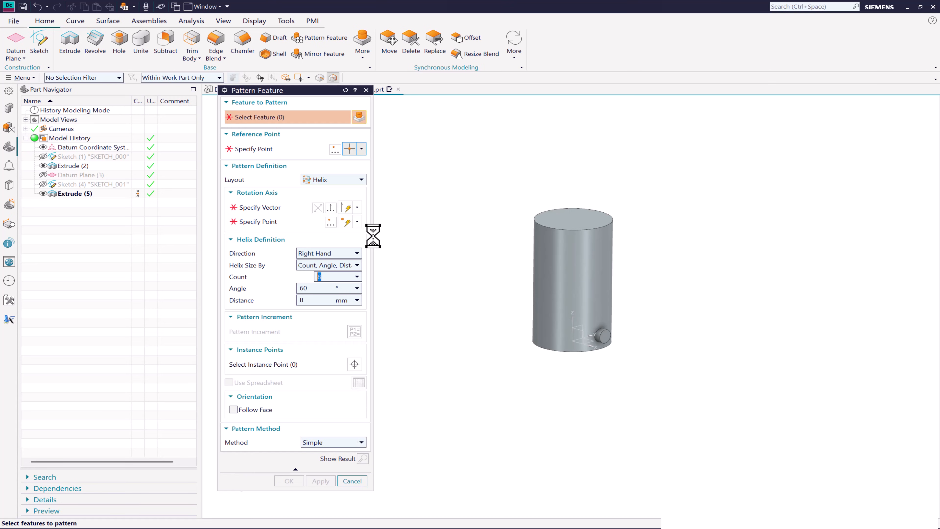
pyautogui.click(356, 181)
pyautogui.click(335, 264)
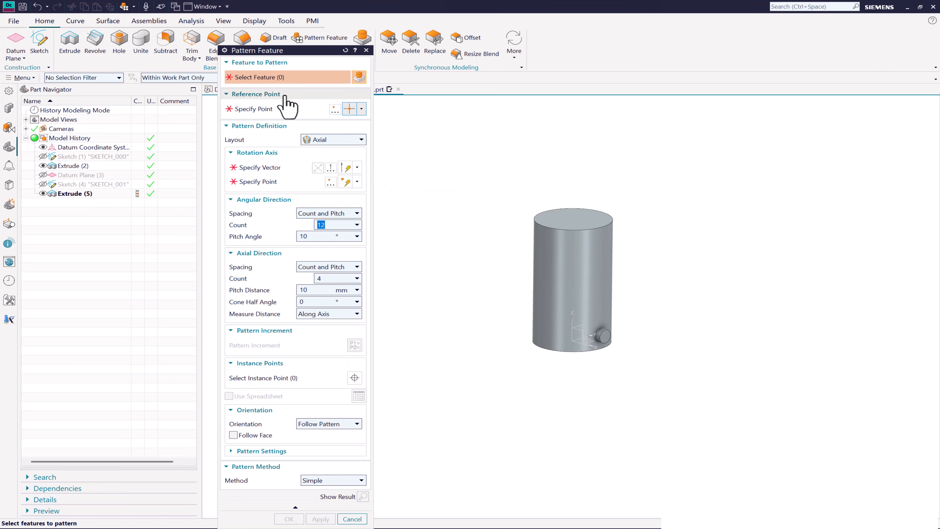
pyautogui.click(602, 336)
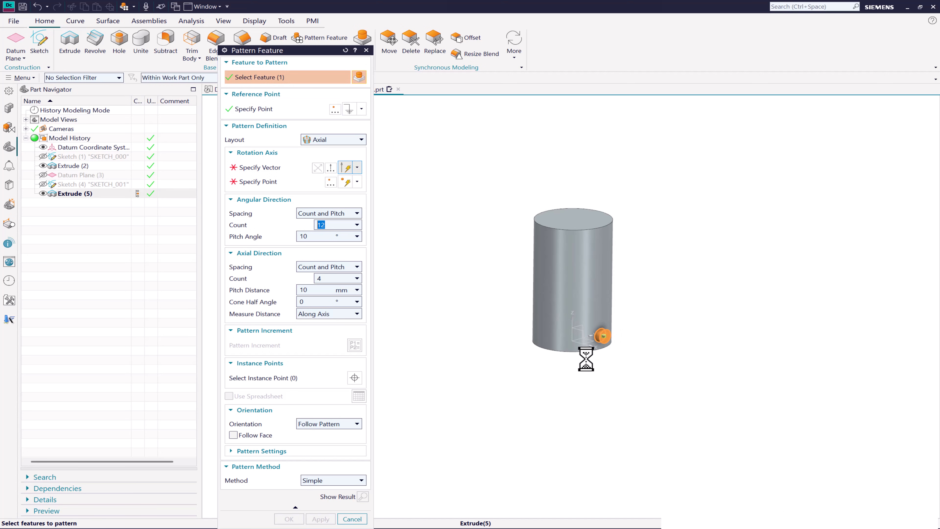
# Define the axial pattern's rotation axis along Z through the top face's centre and set the angular pitch to 60°.
pyautogui.click(263, 168)
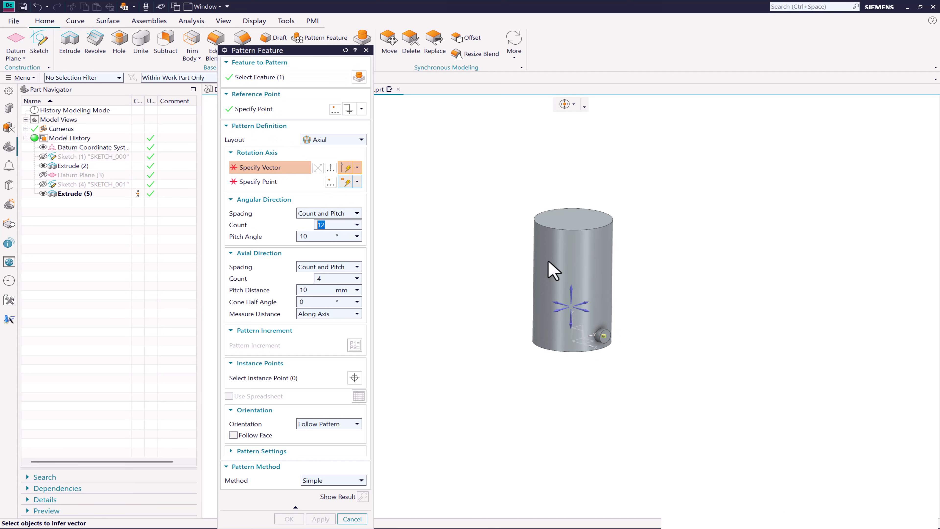
pyautogui.click(568, 293)
pyautogui.click(531, 225)
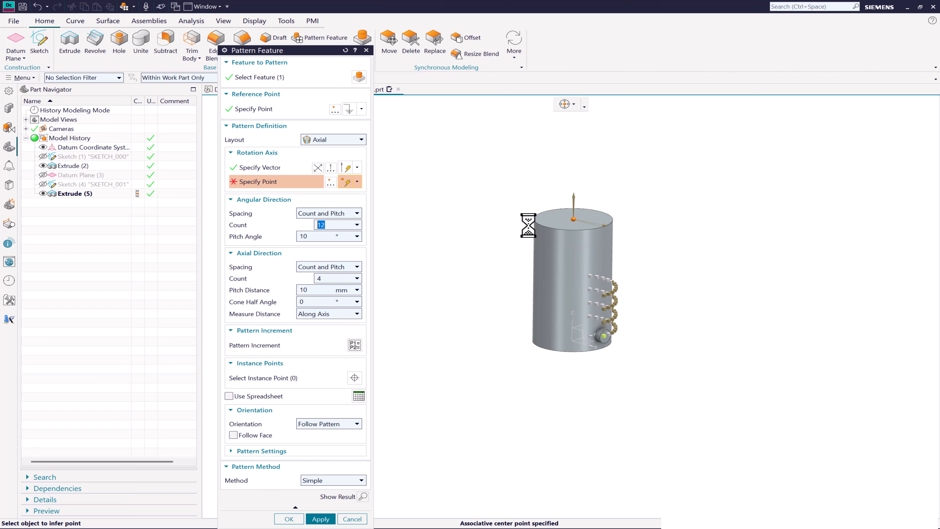
pyautogui.moveTo(497, 288); pyautogui.dragTo(437, 293, button='middle')
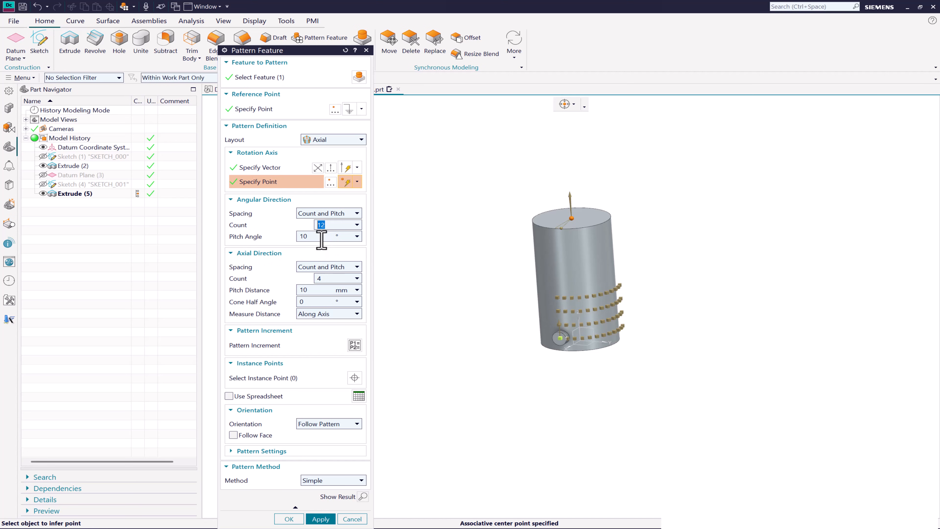
pyautogui.click(311, 237)
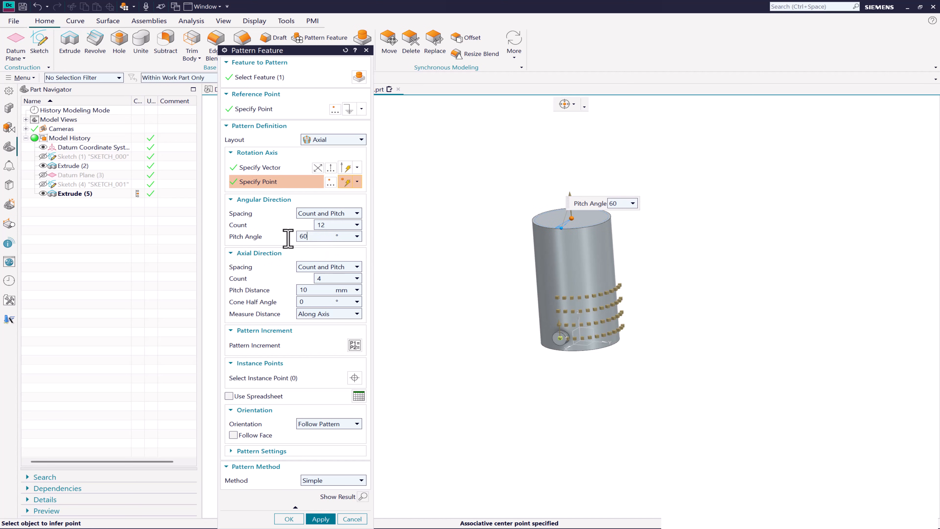
pyautogui.press('Return')
pyautogui.moveTo(464, 270)
pyautogui.mouseDown(button='middle')
pyautogui.moveTo(487, 264)
pyautogui.moveTo(436, 275)
pyautogui.moveTo(470, 276)
pyautogui.mouseUp(button='middle')
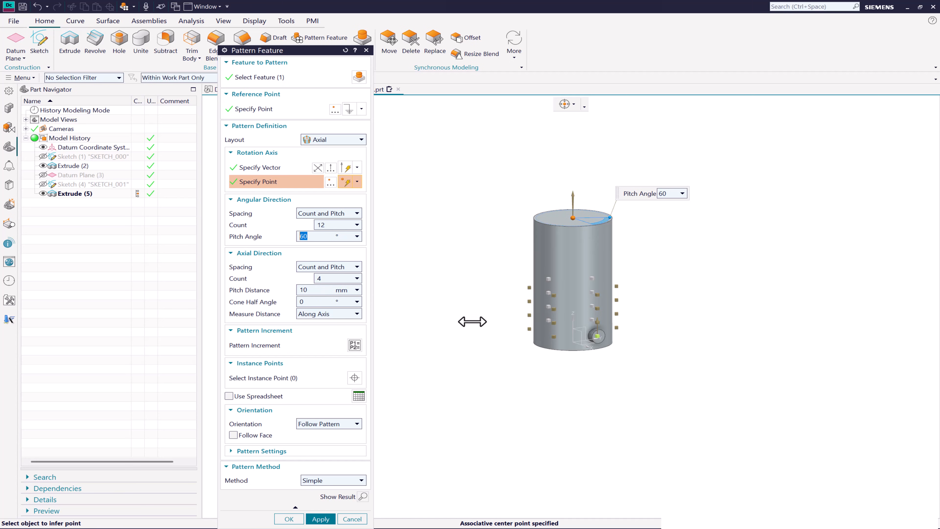
# Set the axial direction's pitch distance to 15 mm and count to 5, and create the axial pattern of bosses.
pyautogui.click(301, 290)
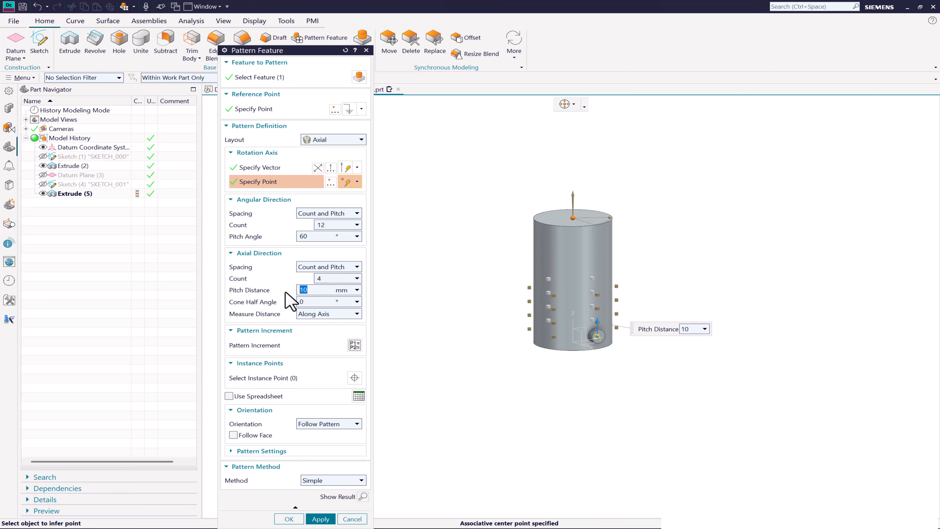
pyautogui.press('Return')
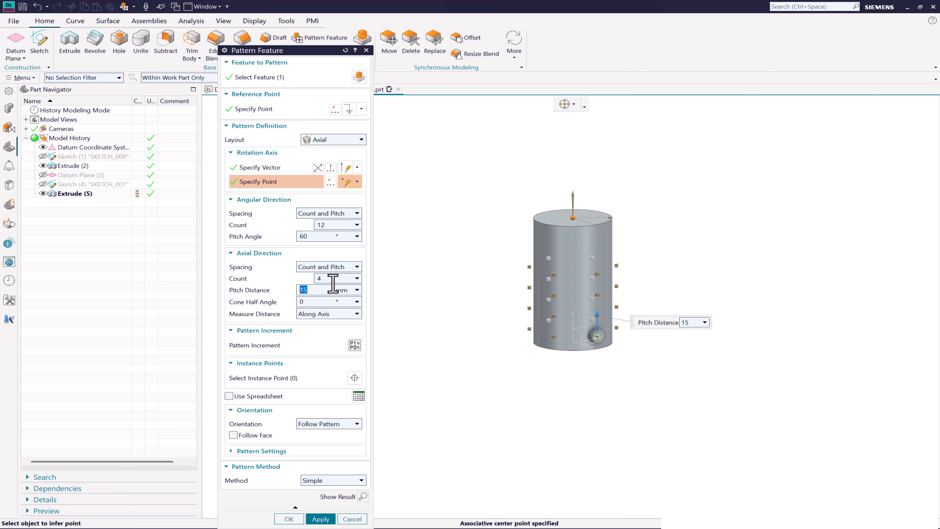
pyautogui.hotkey('shift', 'Tab')
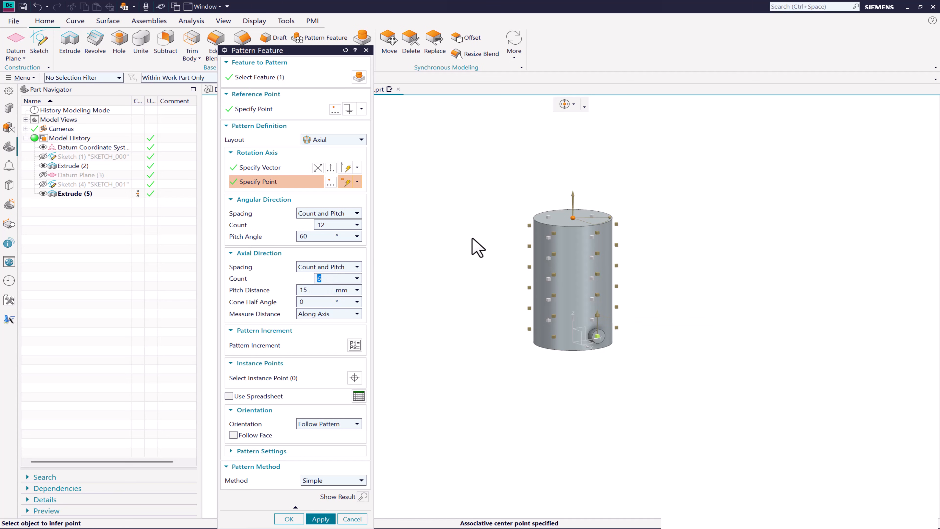
pyautogui.moveTo(478, 248)
pyautogui.mouseDown(button='middle')
pyautogui.moveTo(499, 227)
pyautogui.moveTo(502, 241)
pyautogui.moveTo(487, 248)
pyautogui.mouseUp(button='middle')
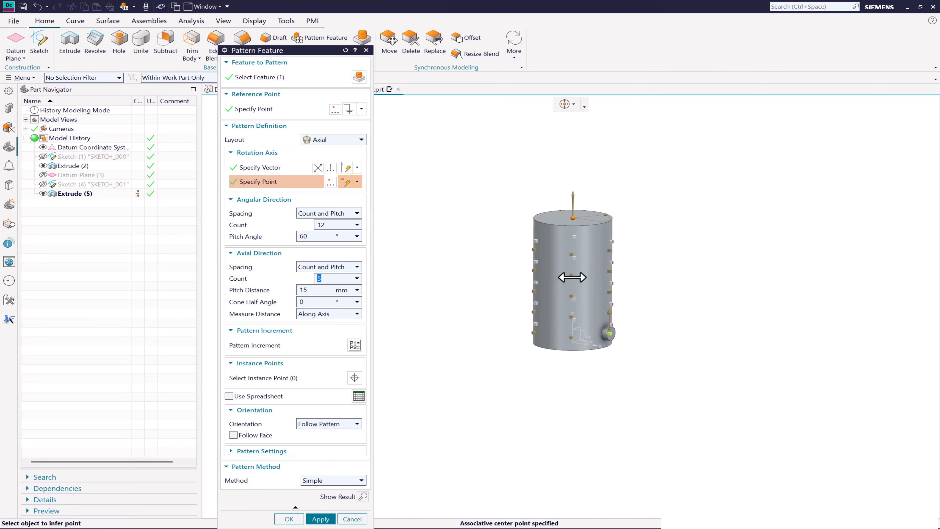
pyautogui.click(320, 519)
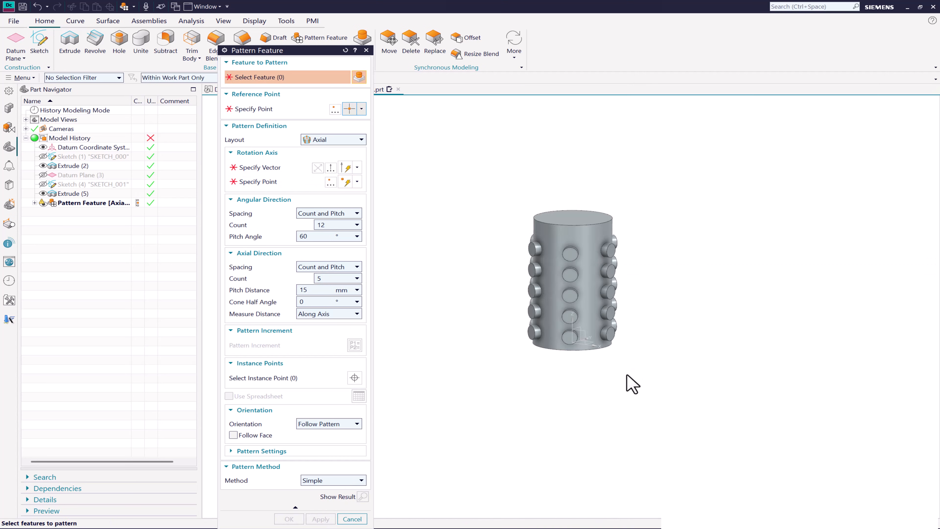
pyautogui.moveTo(629, 383); pyautogui.dragTo(522, 392, button='middle')
pyautogui.press('Escape')
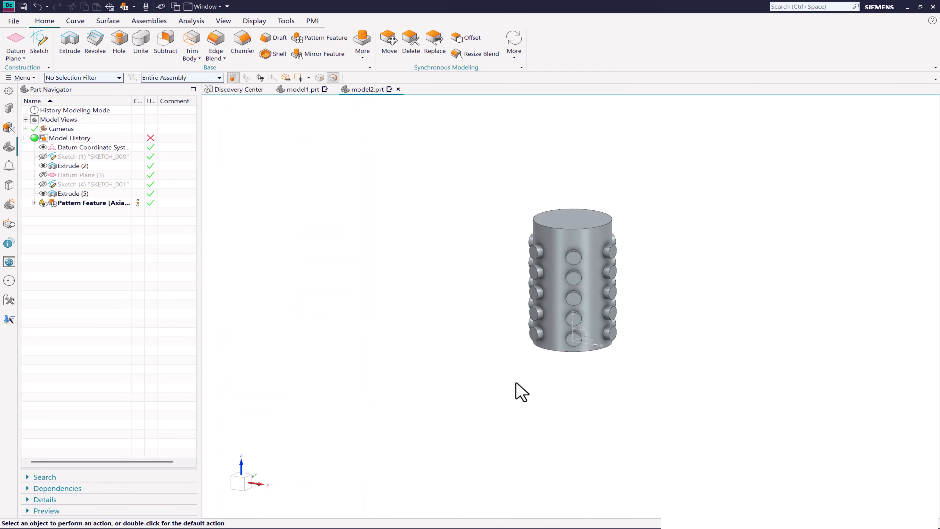